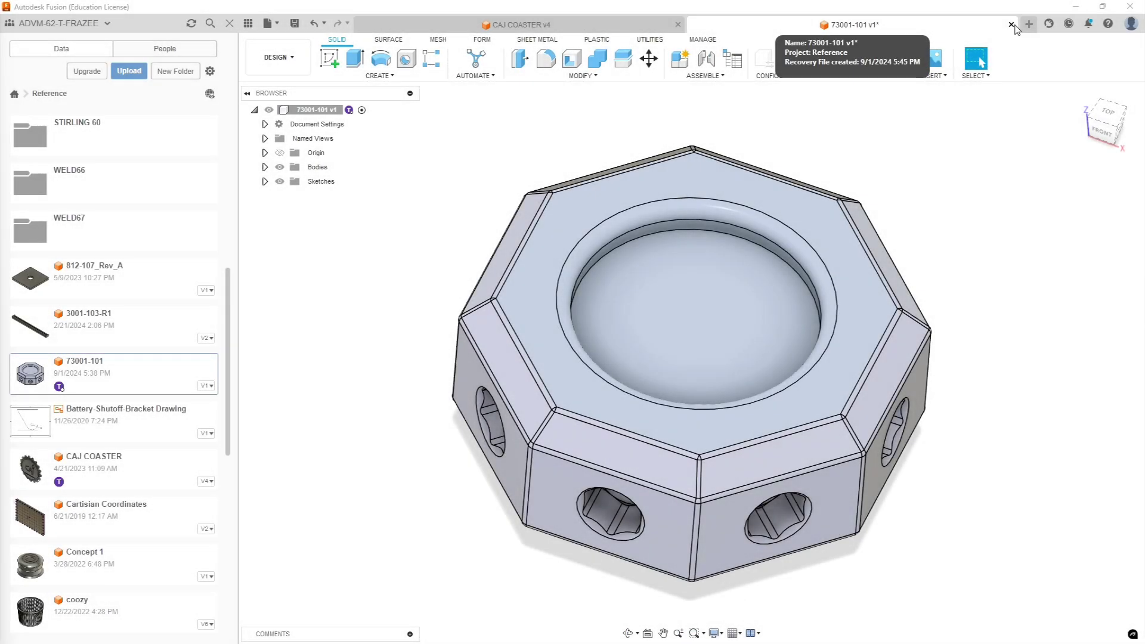
Close the 73001-101 design without saving its changes, and close the CAJ COASTER design.
{"action": "left_click", "coordinate": [1012, 25]}
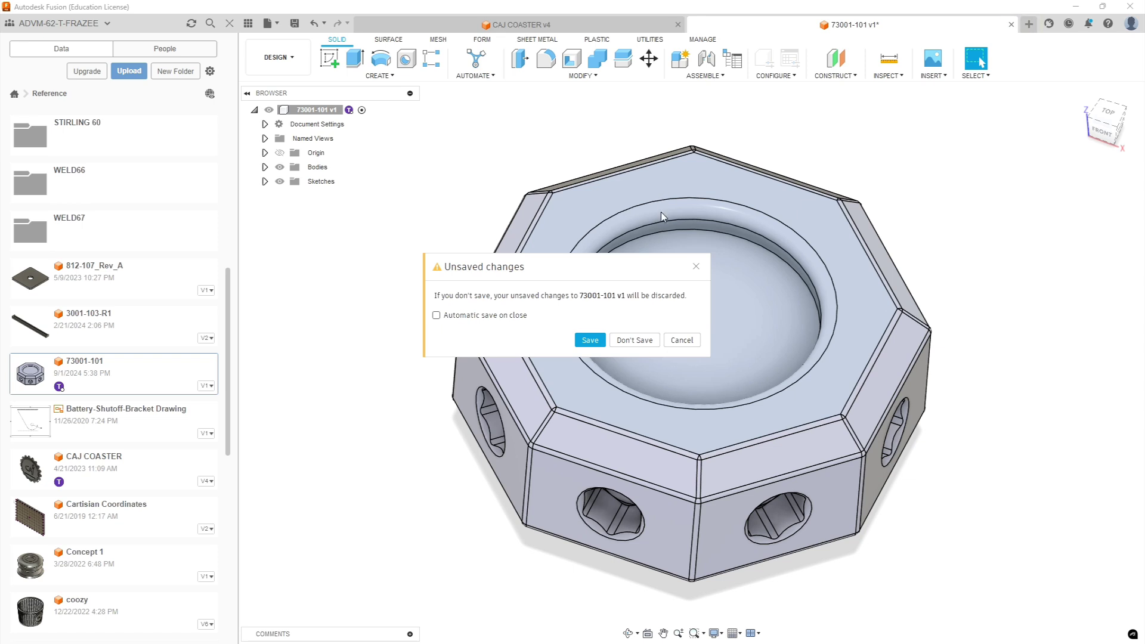
{"action": "left_click", "coordinate": [626, 346]}
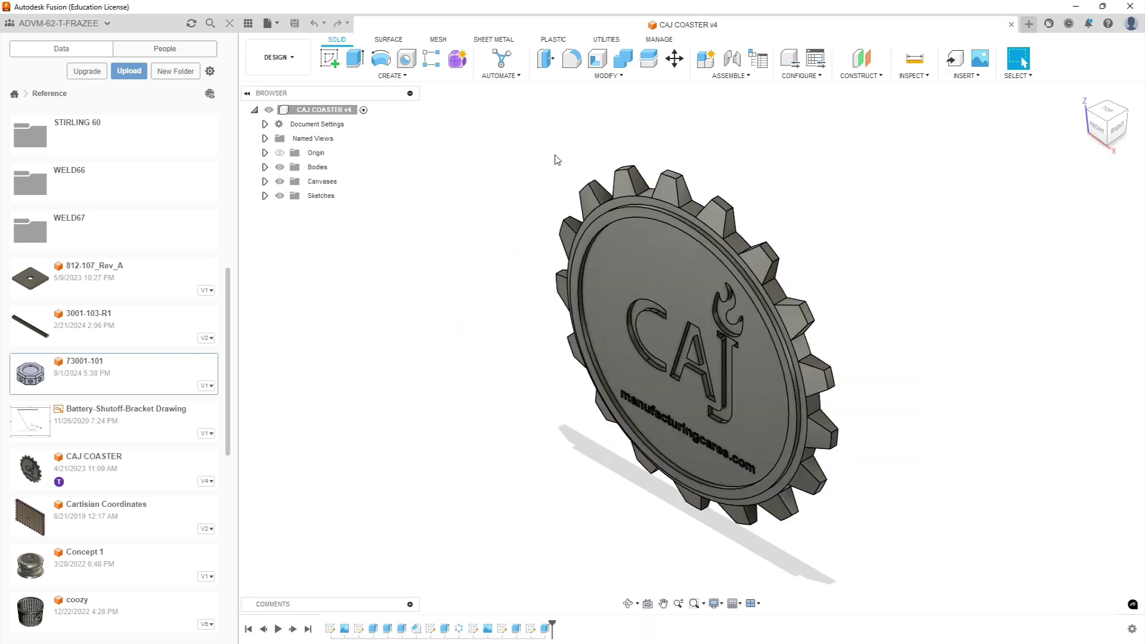
{"action": "left_click", "coordinate": [1009, 24]}
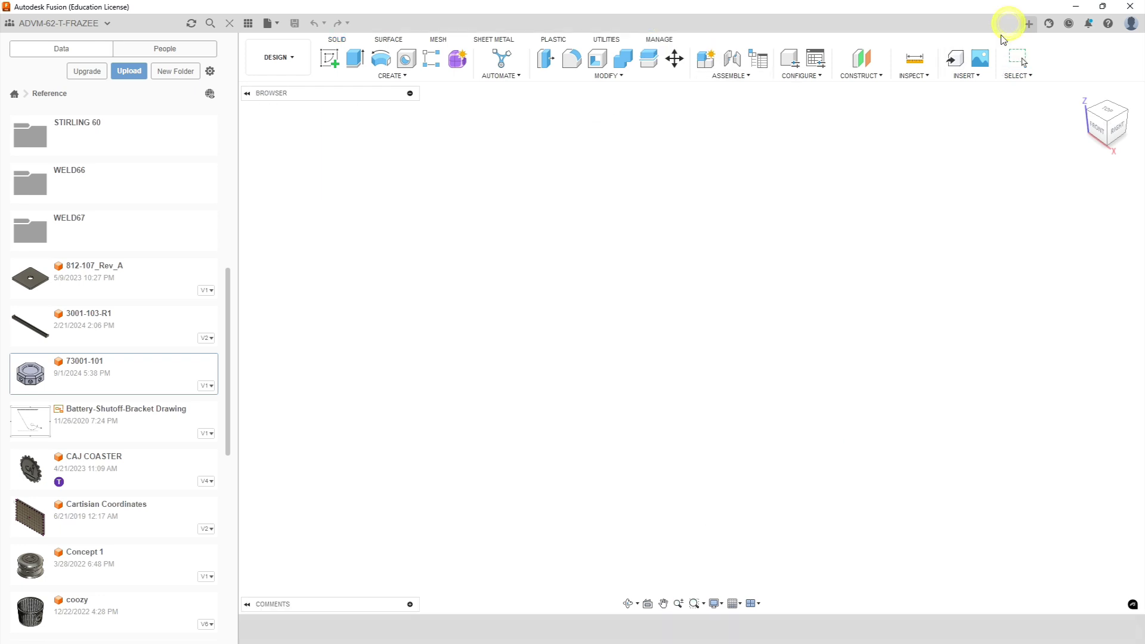
{"action": "left_click", "coordinate": [598, 251]}
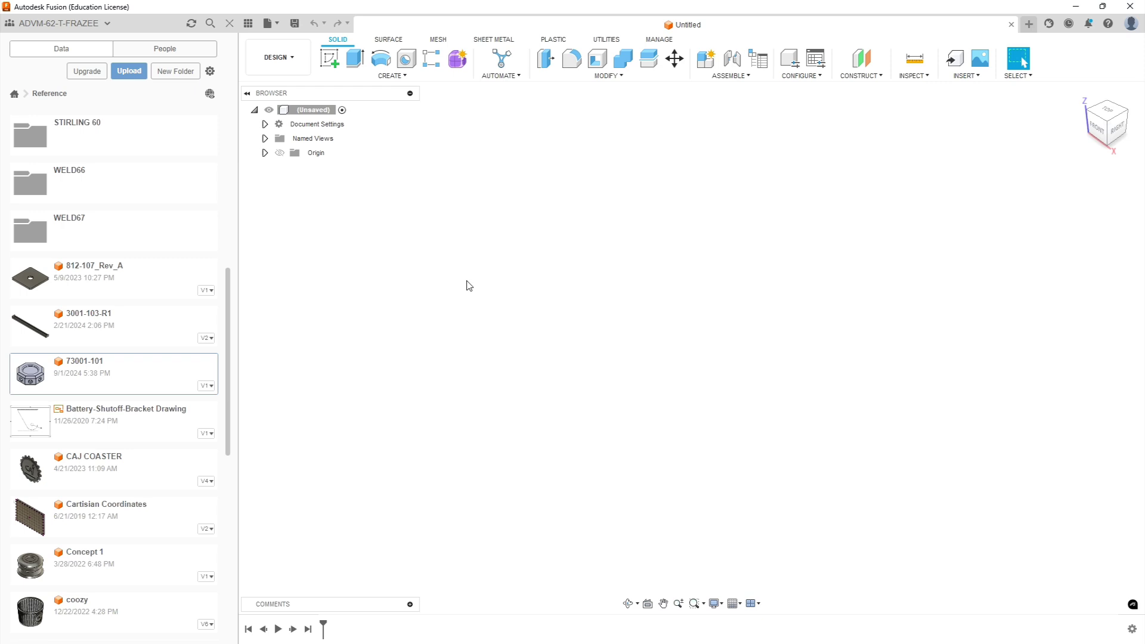
Create a folder named ADVM68 inside the Reference project and open it.
{"action": "left_click", "coordinate": [175, 75]}
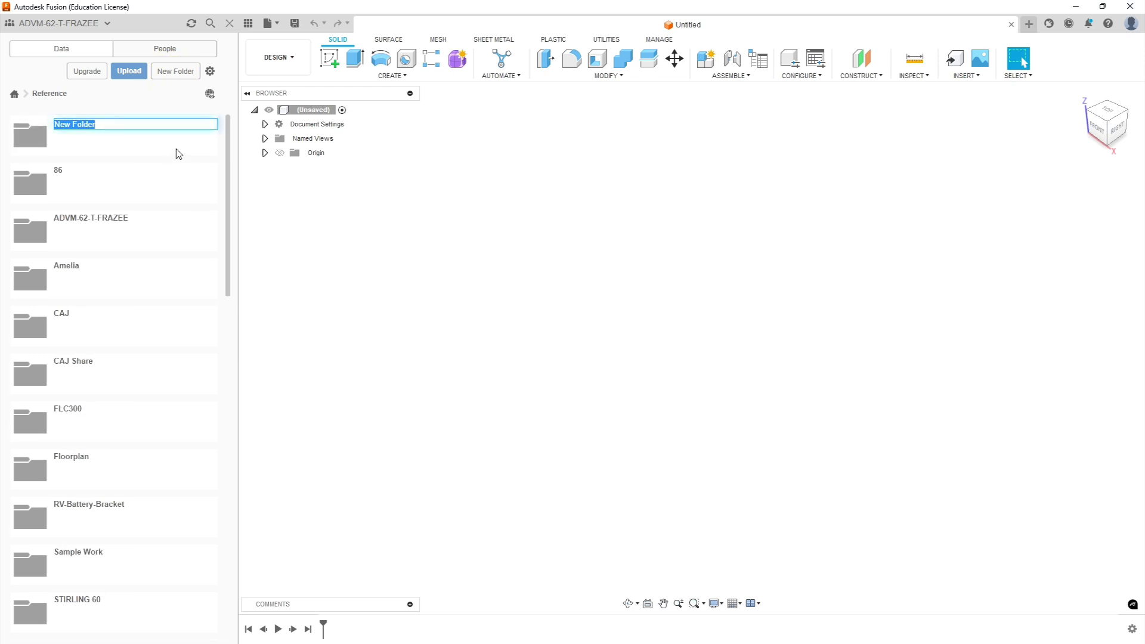
{"action": "type", "text": "ADVM68"}
{"action": "key", "text": "Return"}
{"action": "scroll", "coordinate": [177, 163], "scroll_direction": "down", "scroll_amount": 3}
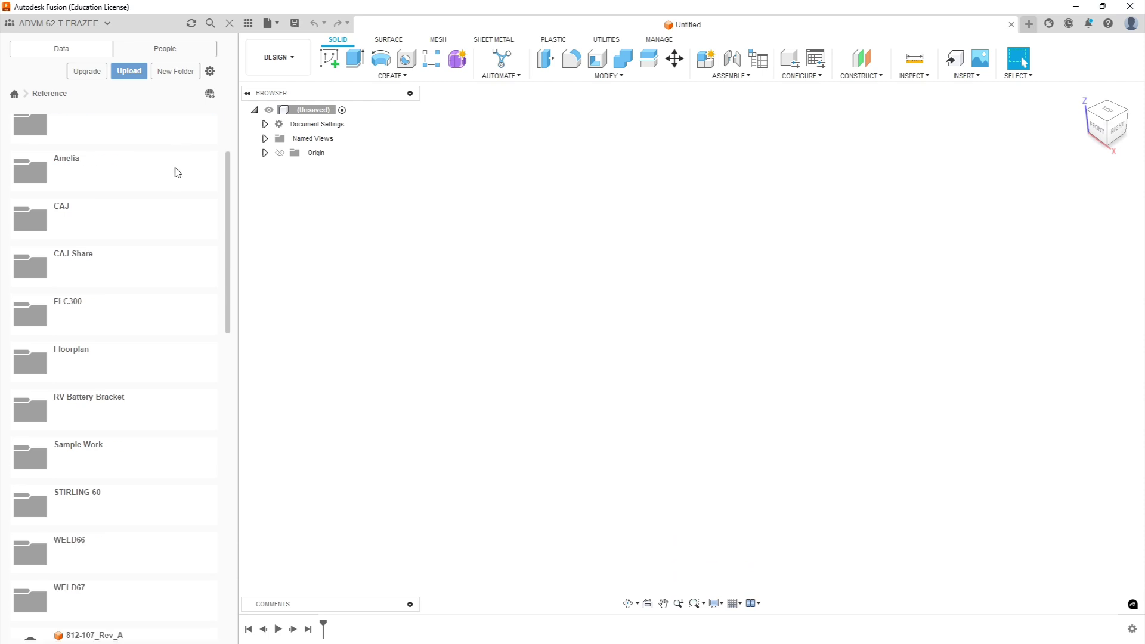
{"action": "scroll", "coordinate": [175, 168], "scroll_direction": "down", "scroll_amount": 5}
{"action": "scroll", "coordinate": [176, 173], "scroll_direction": "up", "scroll_amount": 6}
{"action": "scroll", "coordinate": [177, 176], "scroll_direction": "up", "scroll_amount": 2}
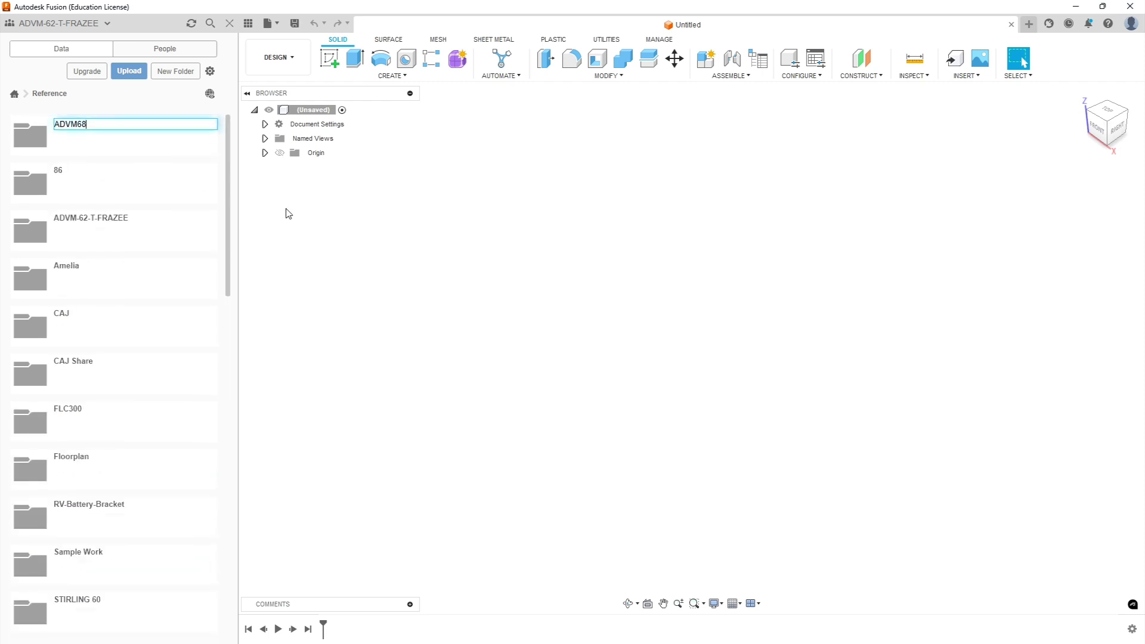
{"action": "left_click", "coordinate": [321, 231]}
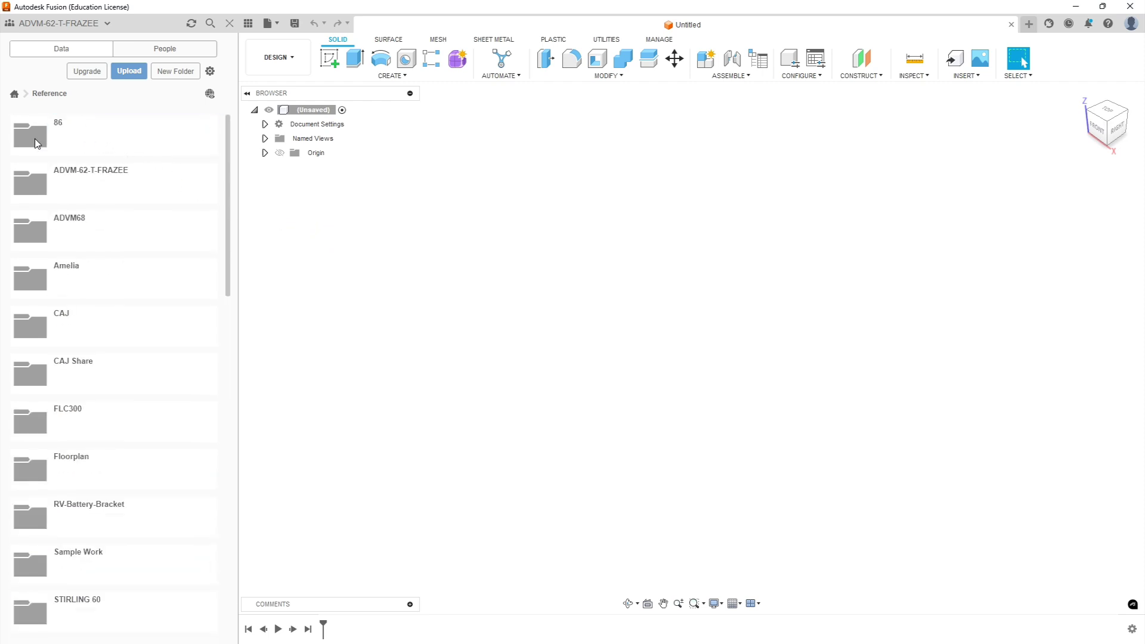
{"action": "left_click", "coordinate": [46, 233]}
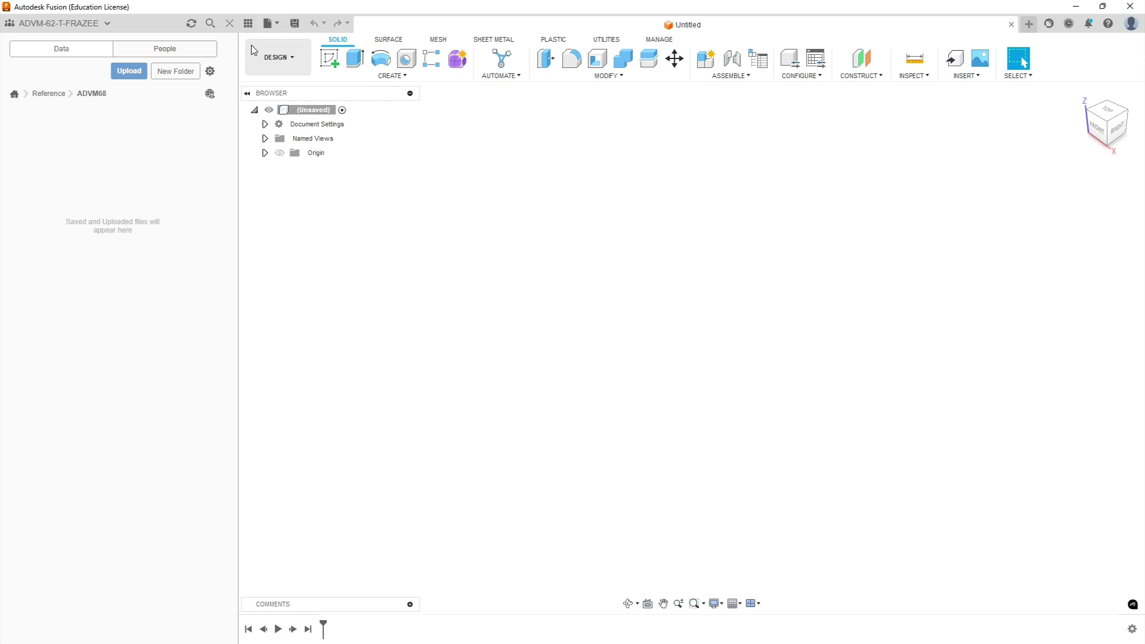
Upload the 73001-101.STEP file into the ADVM68 folder.
{"action": "left_click", "coordinate": [121, 71]}
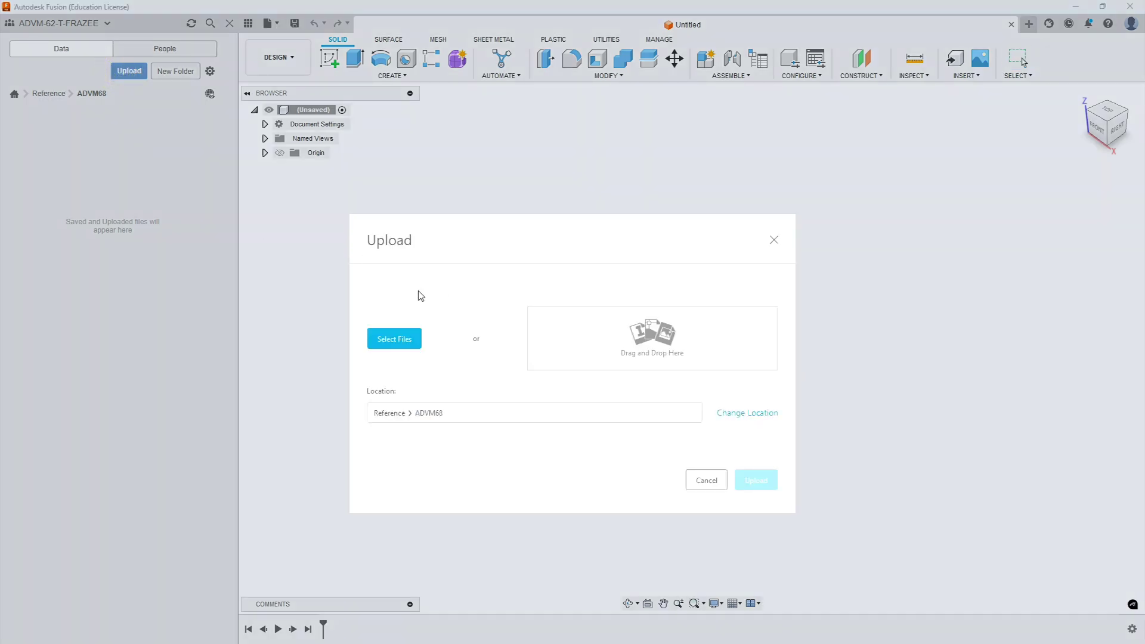
{"action": "left_click", "coordinate": [389, 340]}
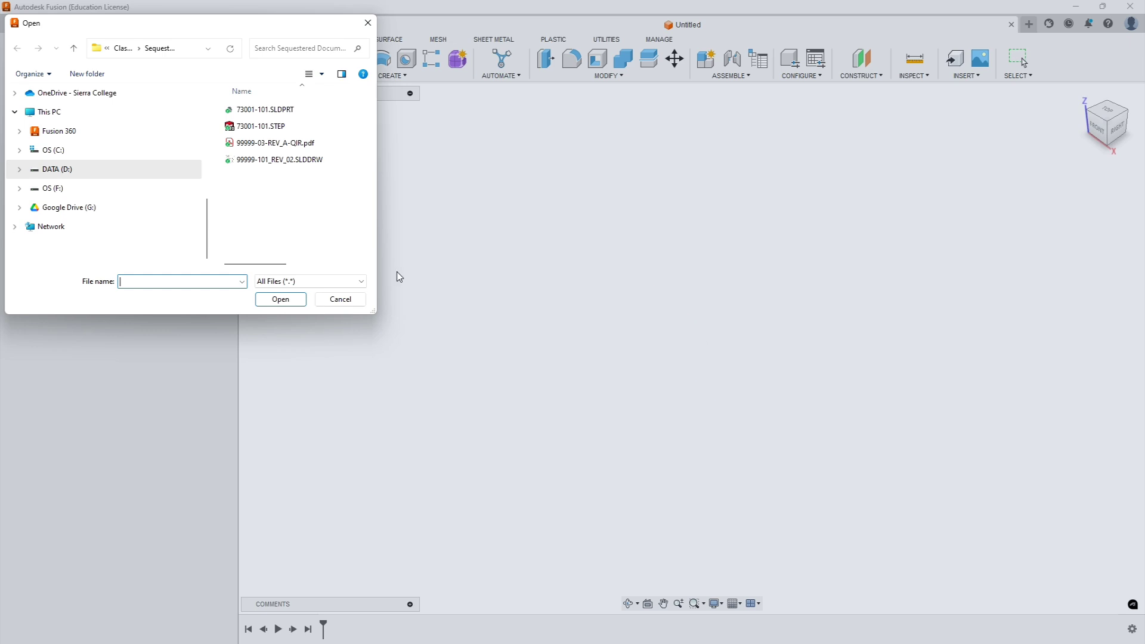
{"action": "left_click", "coordinate": [266, 127]}
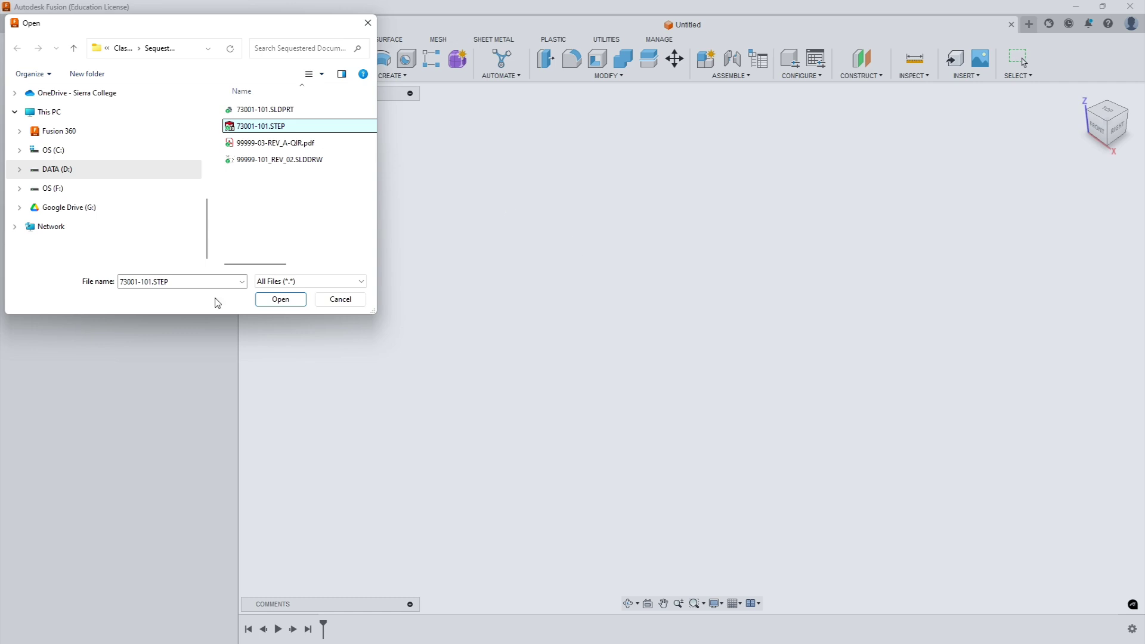
{"action": "left_click", "coordinate": [281, 299]}
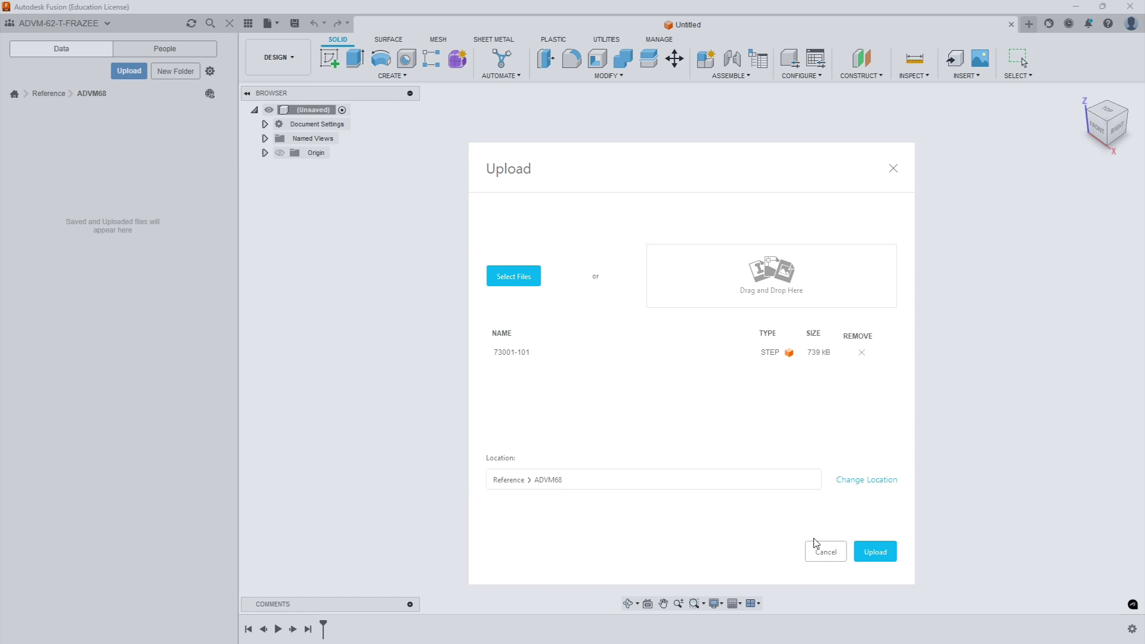
{"action": "left_click", "coordinate": [880, 553]}
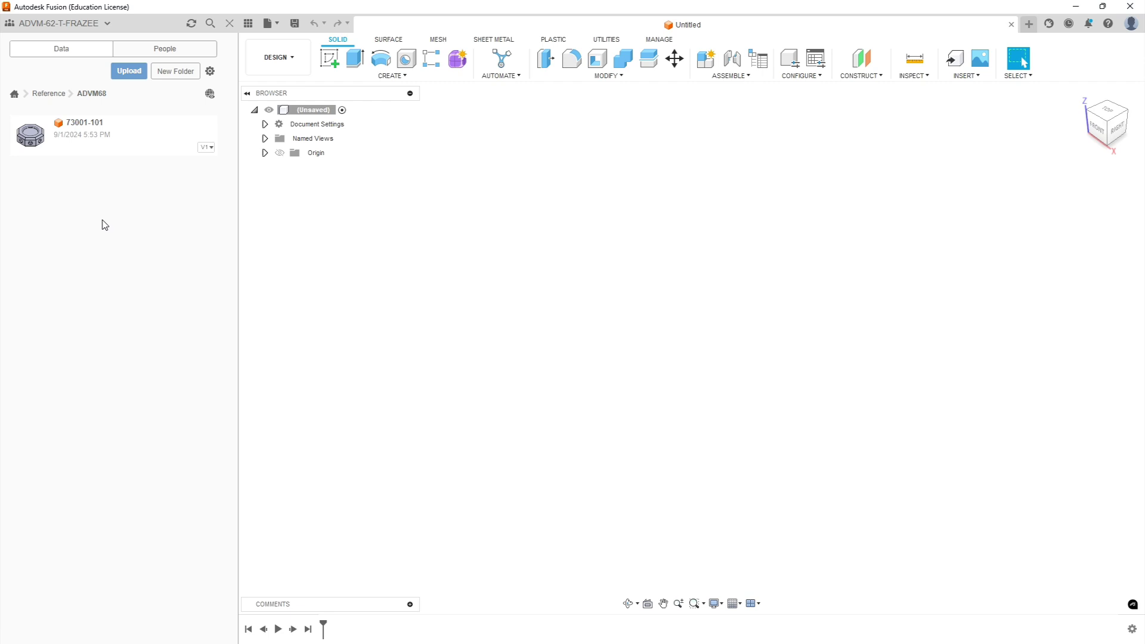
Open the uploaded 73001-101 design and inspect the octagonal part from several sides.
{"action": "double_click", "coordinate": [75, 134]}
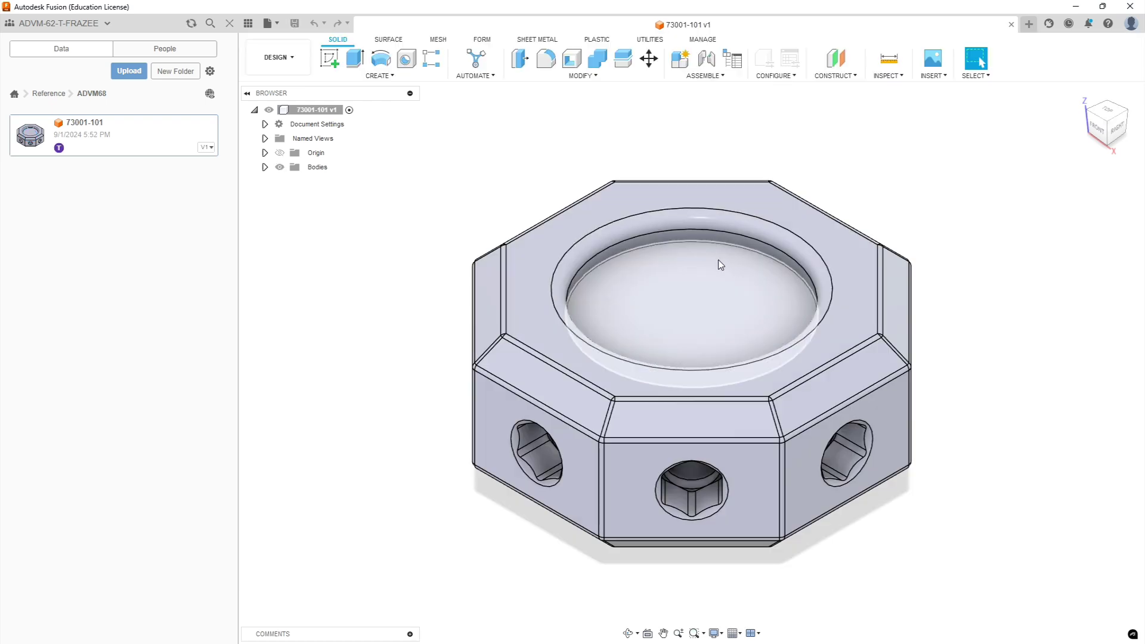
{"action": "middle_click_drag", "start_coordinate": [628, 276], "coordinate": [558, 238], "text": "shift"}
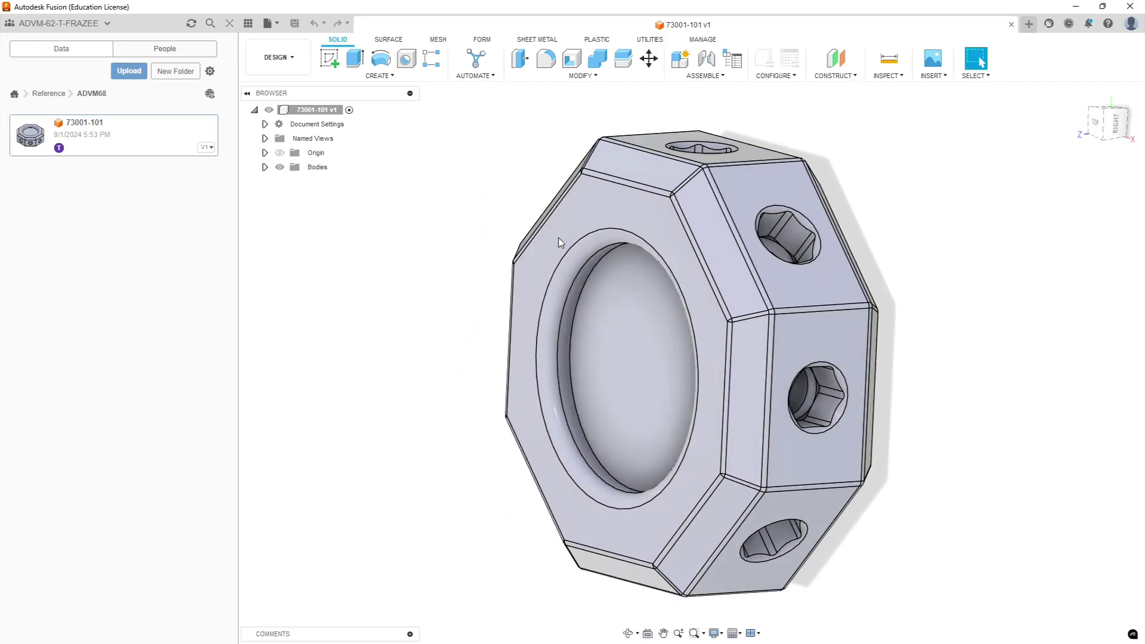
{"action": "middle_click_drag", "start_coordinate": [953, 396], "coordinate": [913, 321], "text": "shift"}
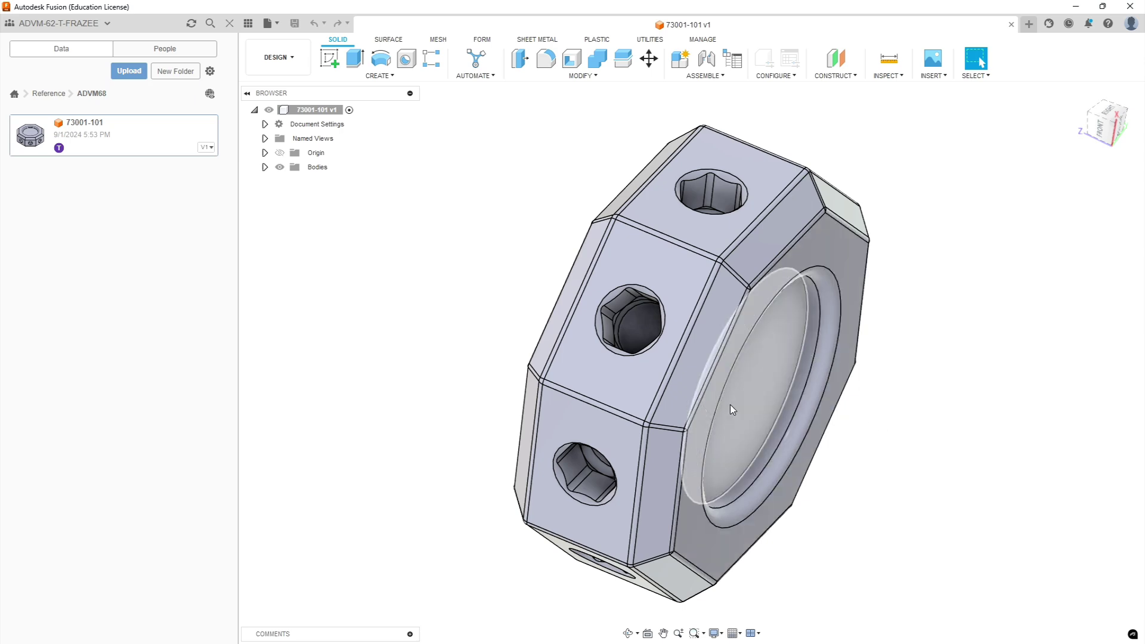
{"action": "middle_click_drag", "start_coordinate": [693, 388], "coordinate": [953, 403], "text": "shift"}
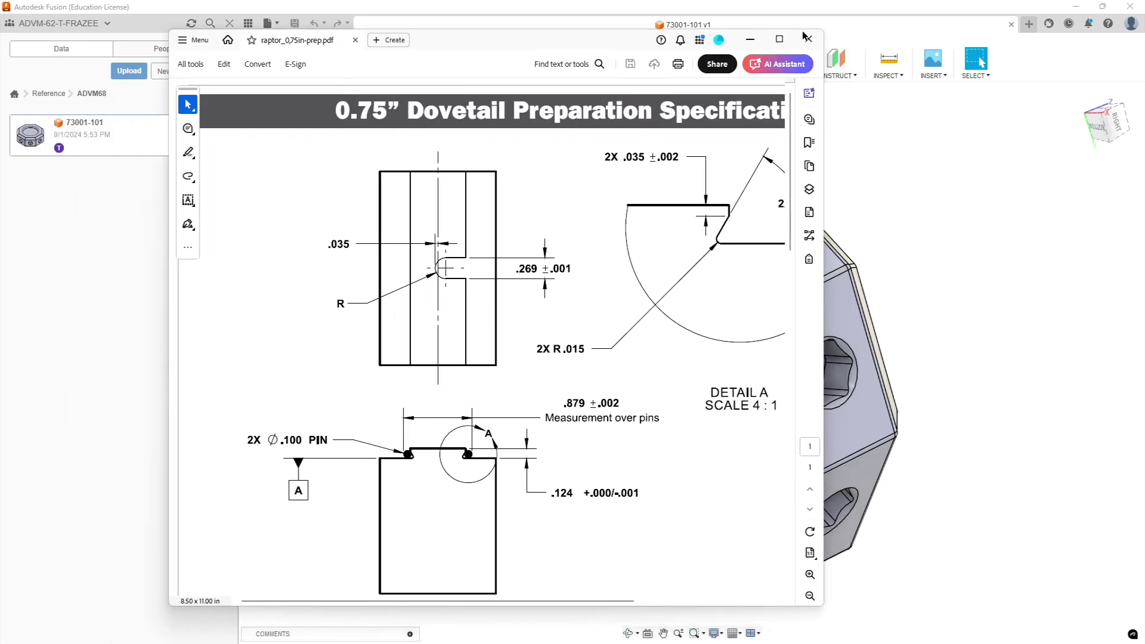
Consult the 0.75 inch dovetail preparation drawing and measure the distance between the part's two parallel octagonal faces.
{"action": "left_click", "coordinate": [779, 38]}
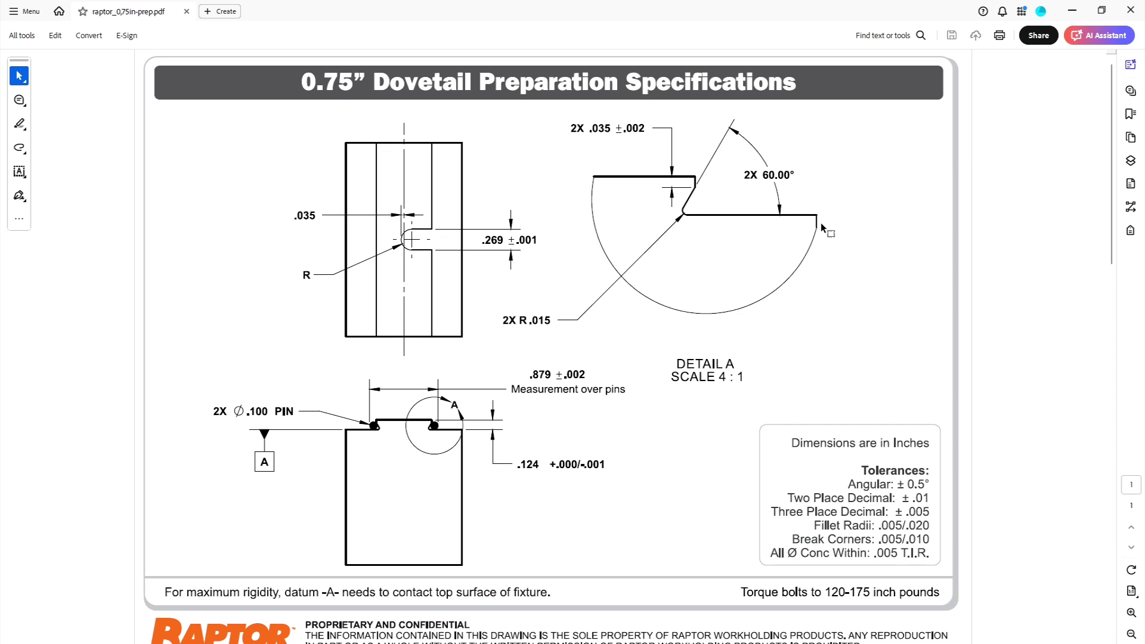
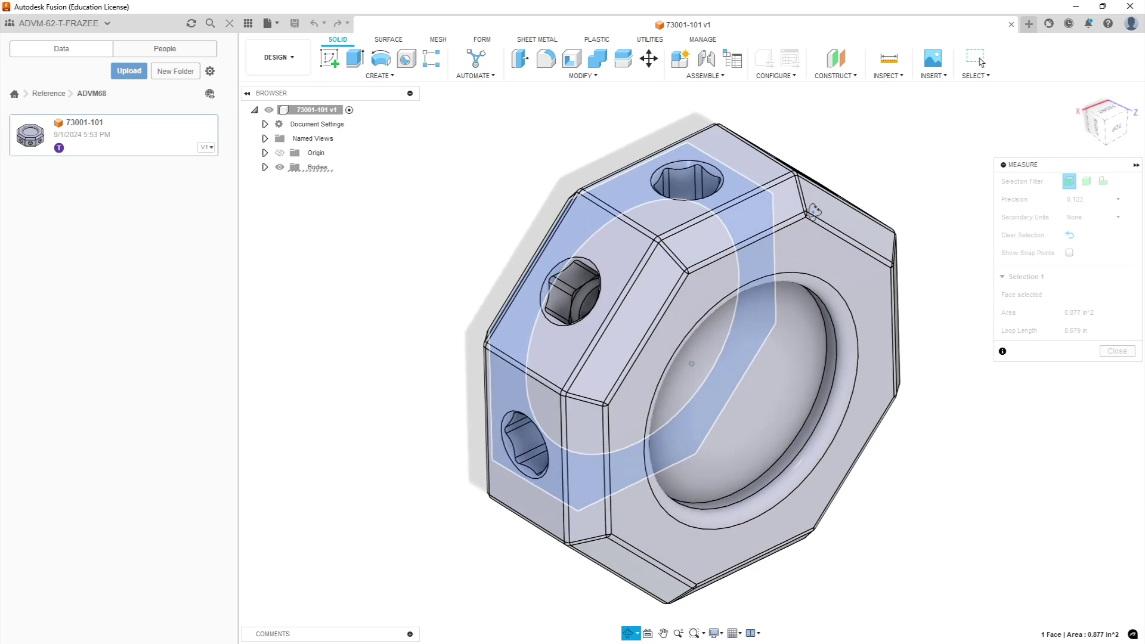
{"action": "left_click", "coordinate": [835, 251]}
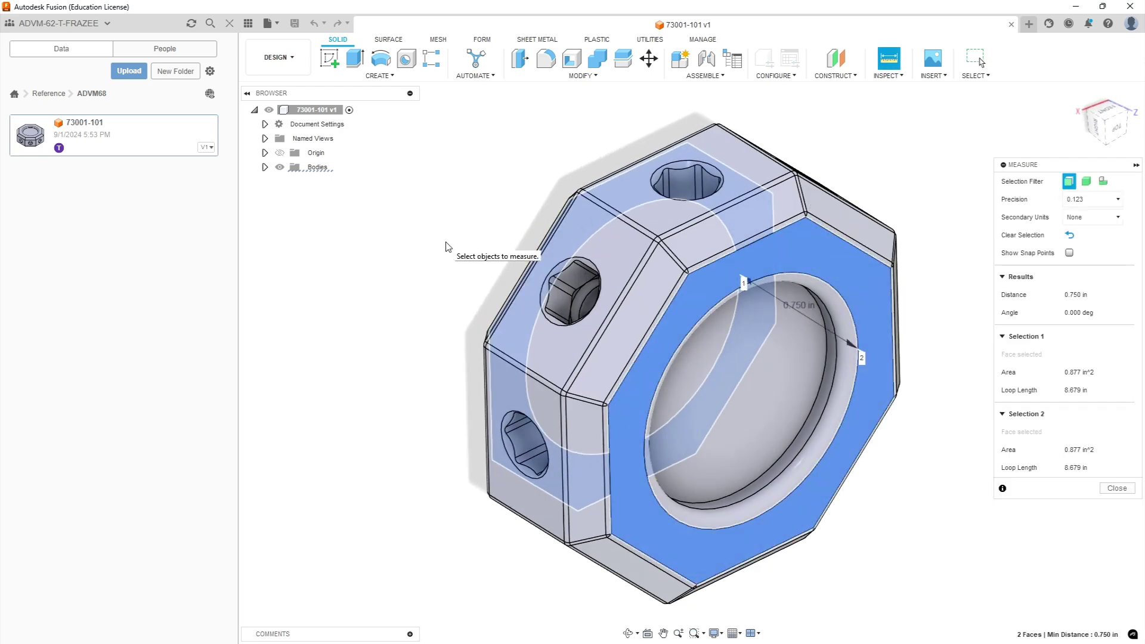
{"action": "middle_click_drag", "start_coordinate": [494, 223], "coordinate": [611, 220], "text": "shift"}
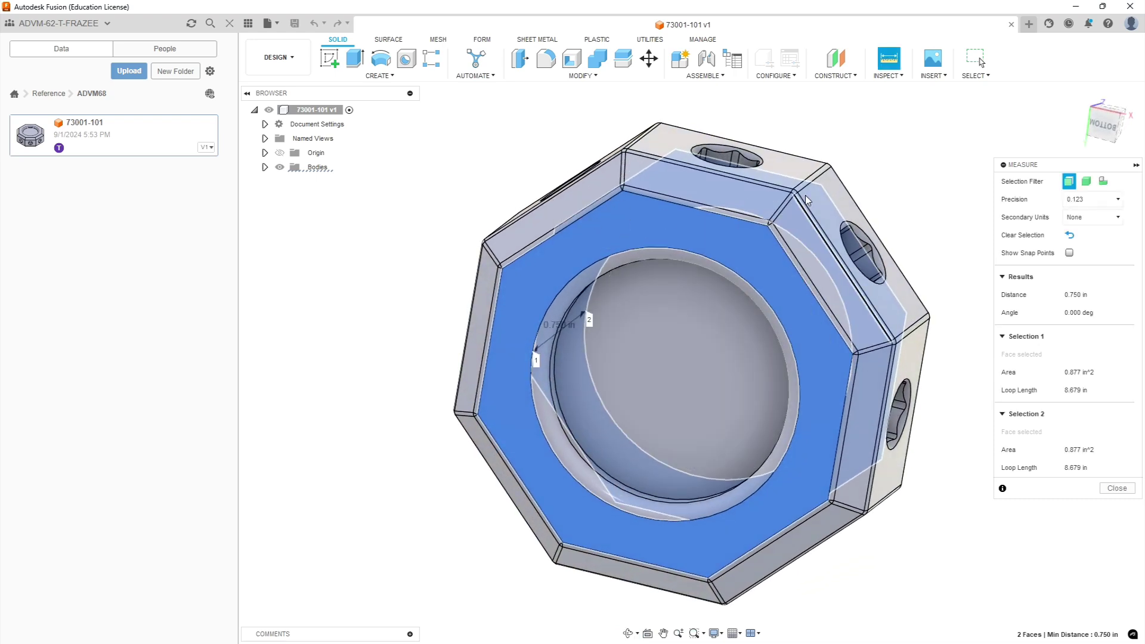
{"action": "left_click", "coordinate": [892, 133]}
Create a sketch on the part's top octagonal face around the circular recess.
{"action": "middle_click_drag", "start_coordinate": [736, 269], "coordinate": [768, 369], "text": "shift"}
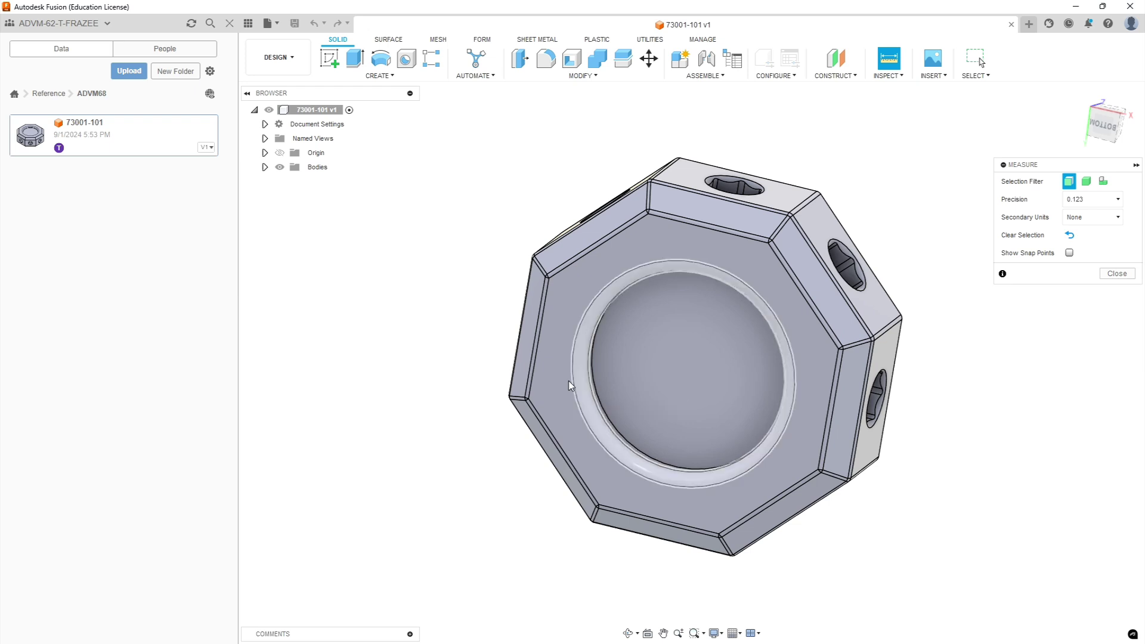
{"action": "mouse_move", "coordinate": [471, 298]}
{"action": "middle_mouse_down", "text": "shift"}
{"action": "mouse_move", "coordinate": [480, 289]}
{"action": "mouse_move", "coordinate": [450, 302]}
{"action": "middle_mouse_up", "text": "shift"}
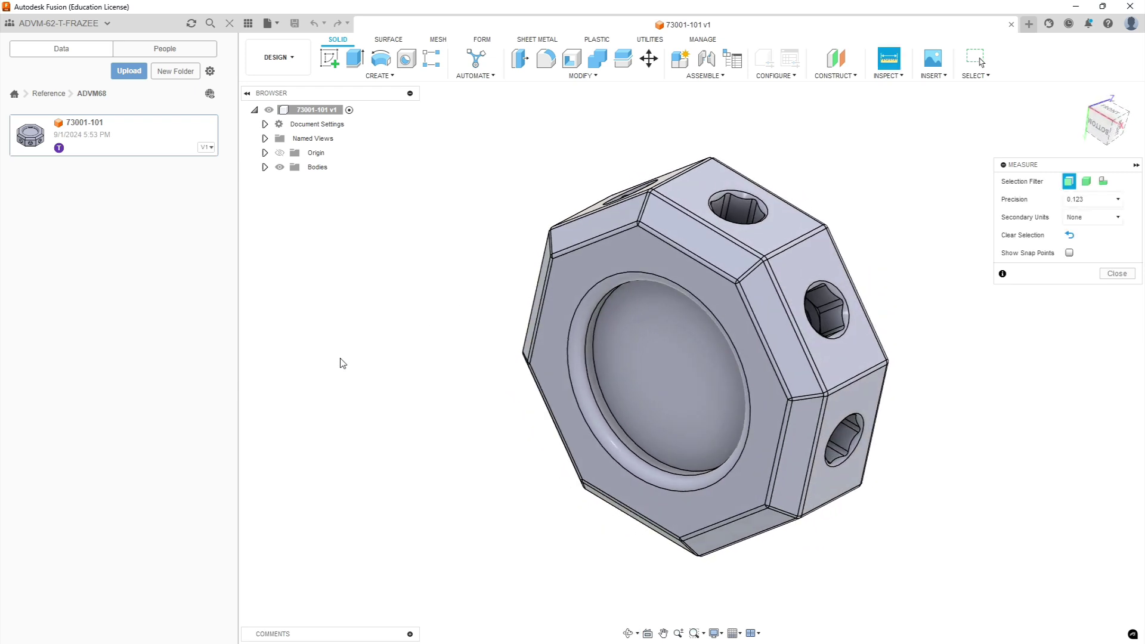
{"action": "left_click", "coordinate": [328, 60]}
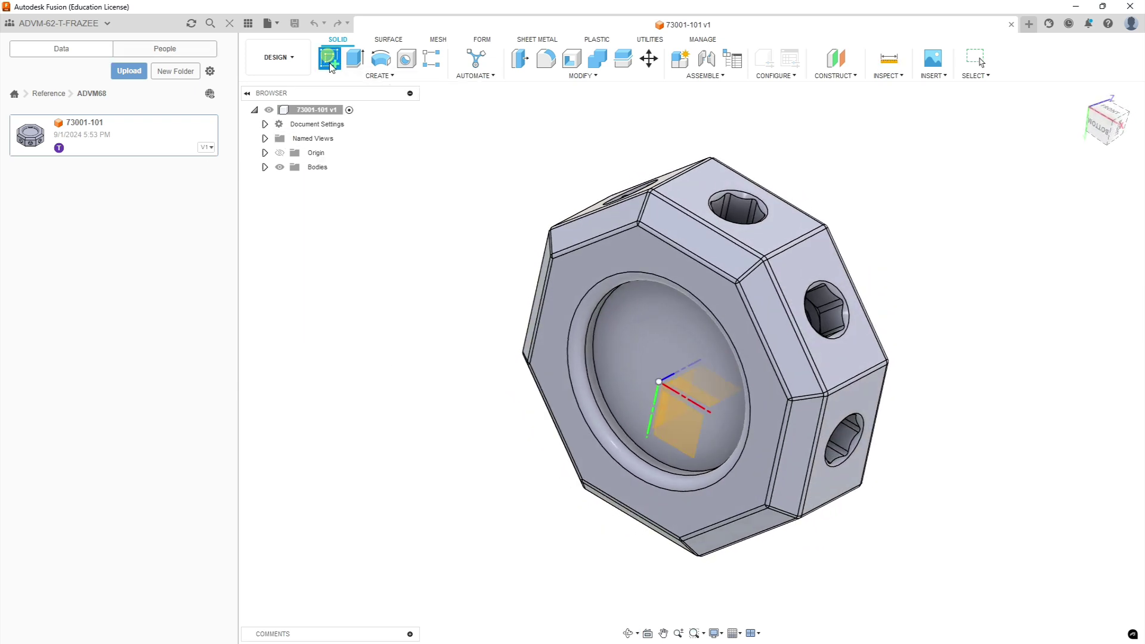
{"action": "middle_click_drag", "start_coordinate": [607, 259], "coordinate": [487, 367], "text": "shift"}
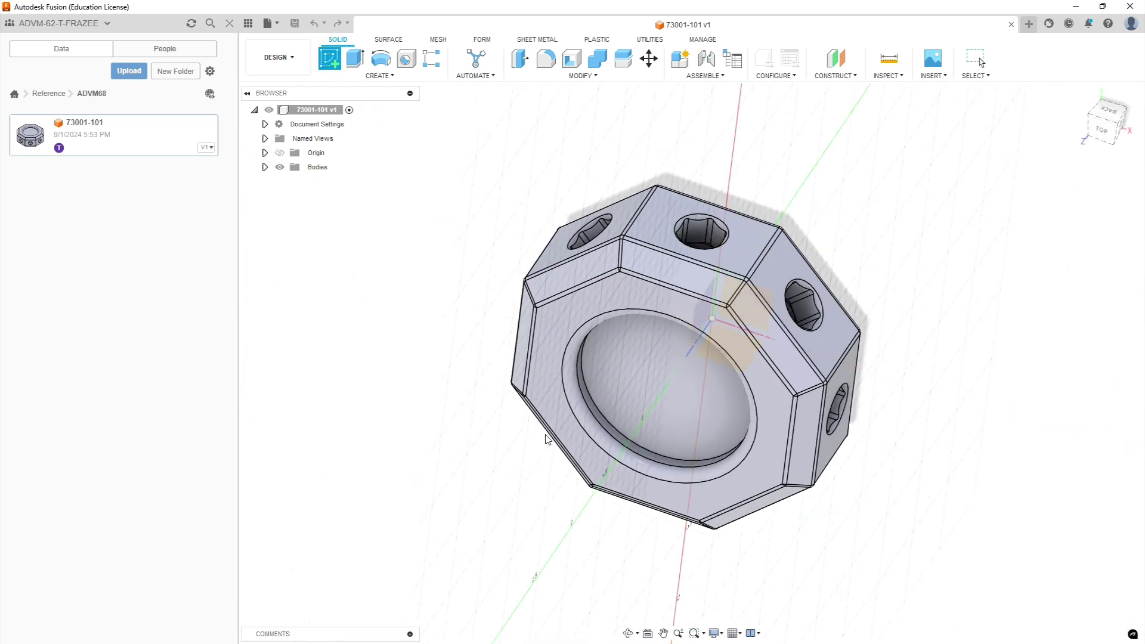
{"action": "left_click", "coordinate": [560, 325]}
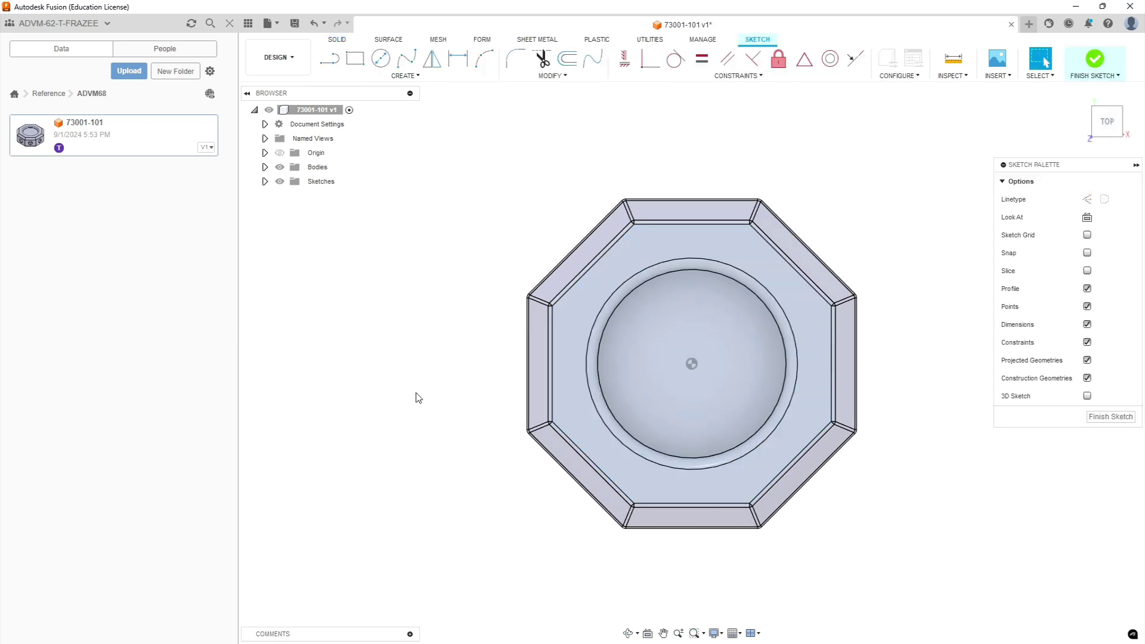
Sketch a two-point rectangle that encloses the whole octagonal part.
{"action": "left_click", "coordinate": [355, 58]}
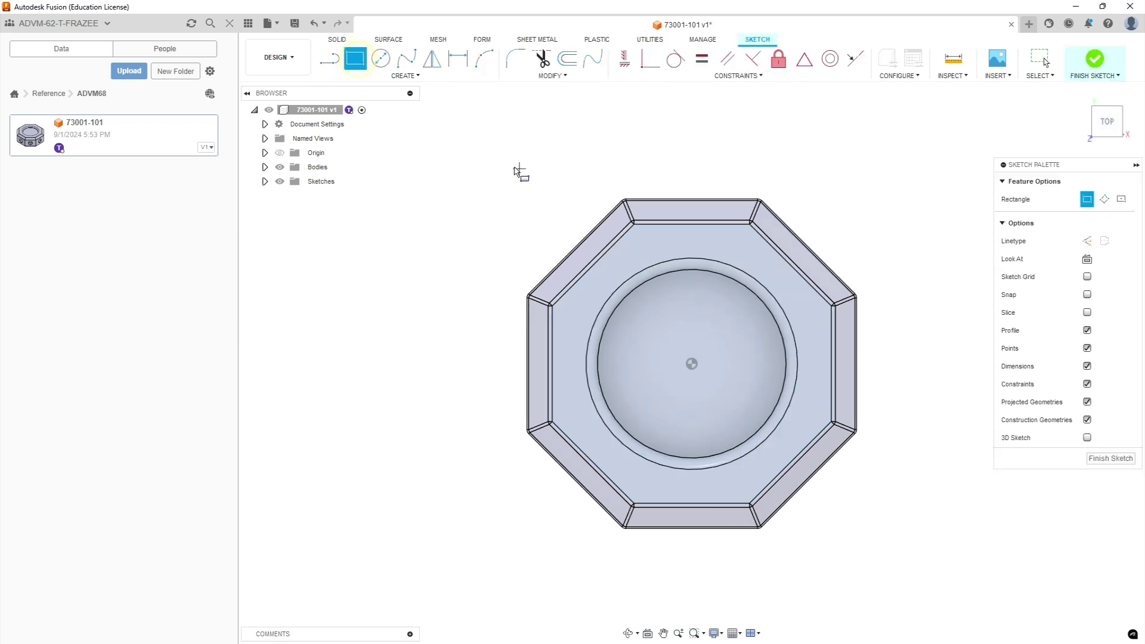
{"action": "left_click", "coordinate": [472, 161]}
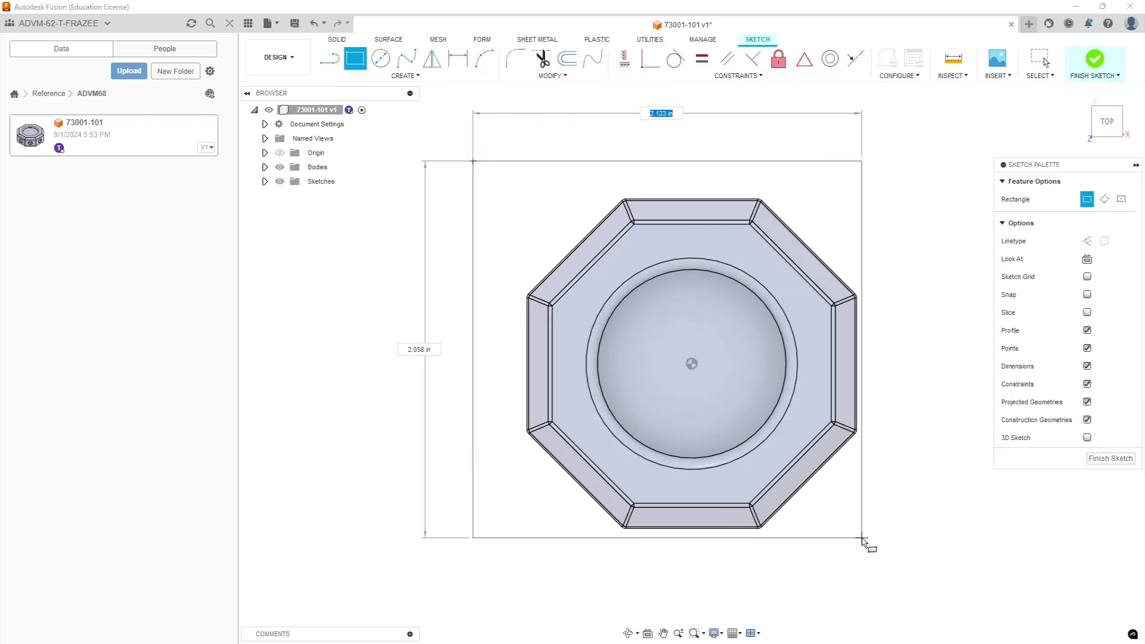
{"action": "left_click", "coordinate": [957, 579]}
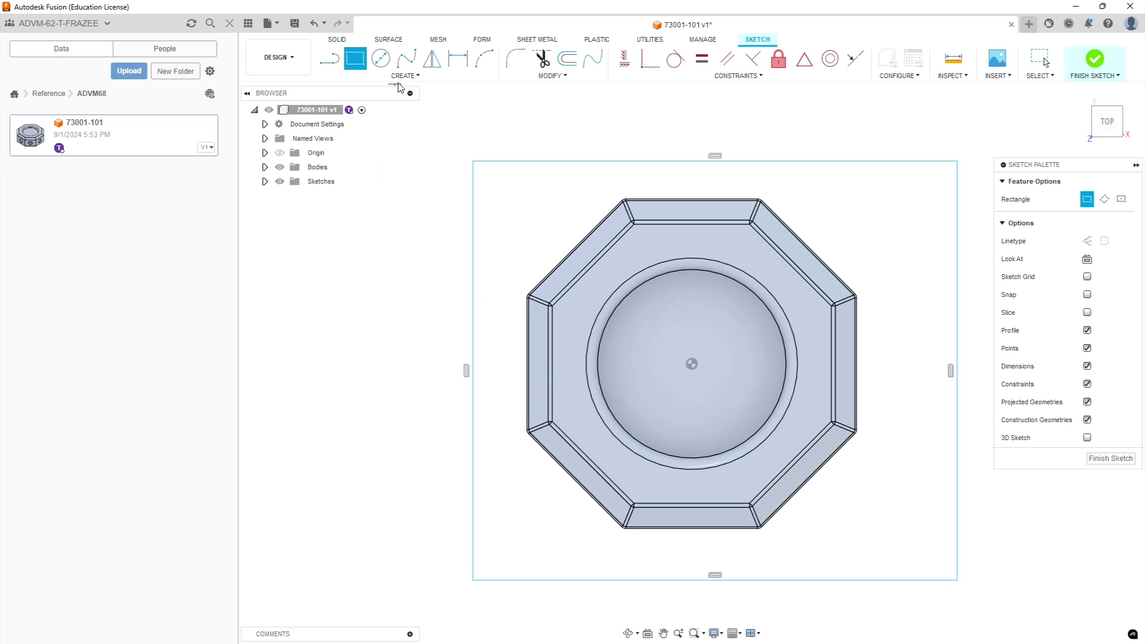
Dimension the rectangle's upper edge and set its width to 2.000 in.
{"action": "left_click", "coordinate": [458, 58]}
{"action": "left_click", "coordinate": [634, 161]}
{"action": "left_click", "coordinate": [639, 123]}
{"action": "key", "text": "Return"}
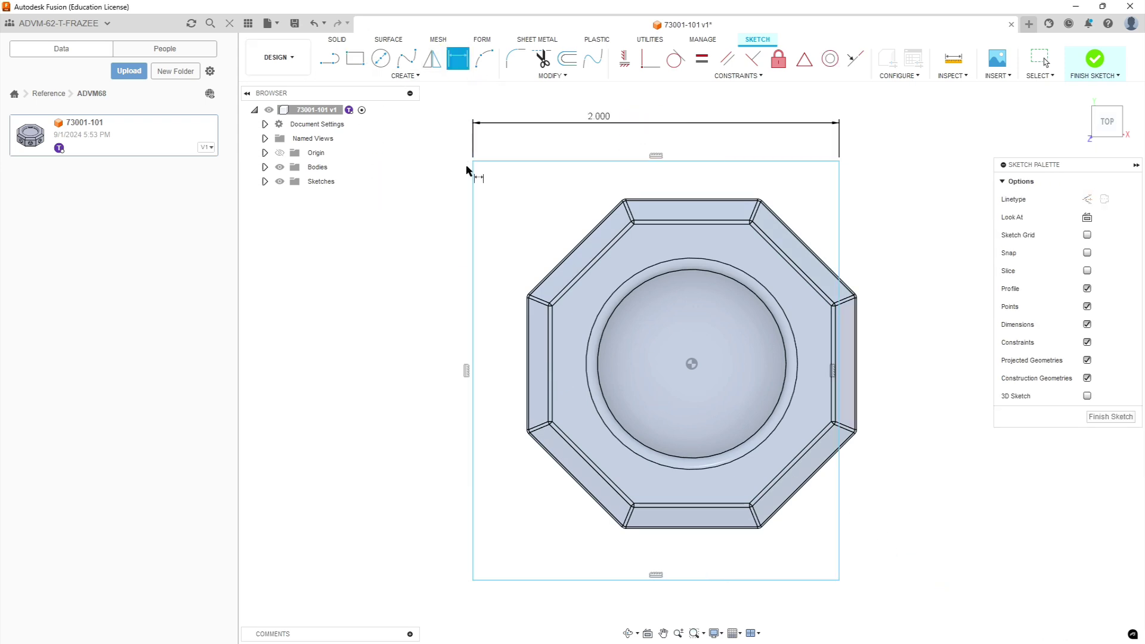
Apply an Equal constraint between the rectangle's upper edge and its left edge to make it square.
{"action": "key", "text": "Escape"}
{"action": "left_click", "coordinate": [670, 161]}
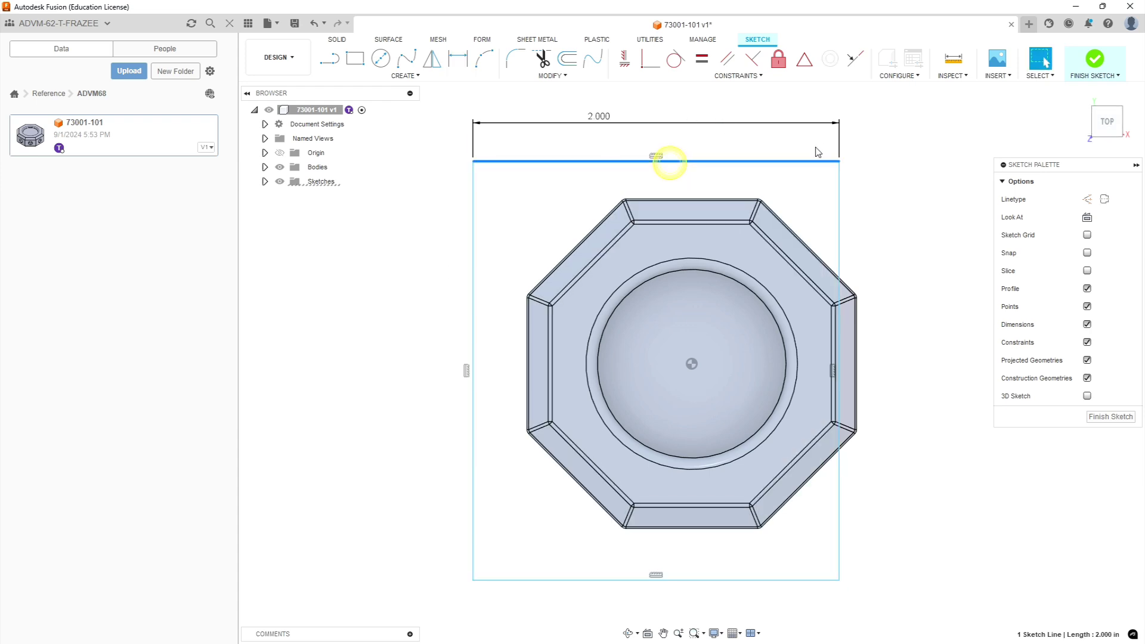
{"action": "left_click", "coordinate": [702, 58]}
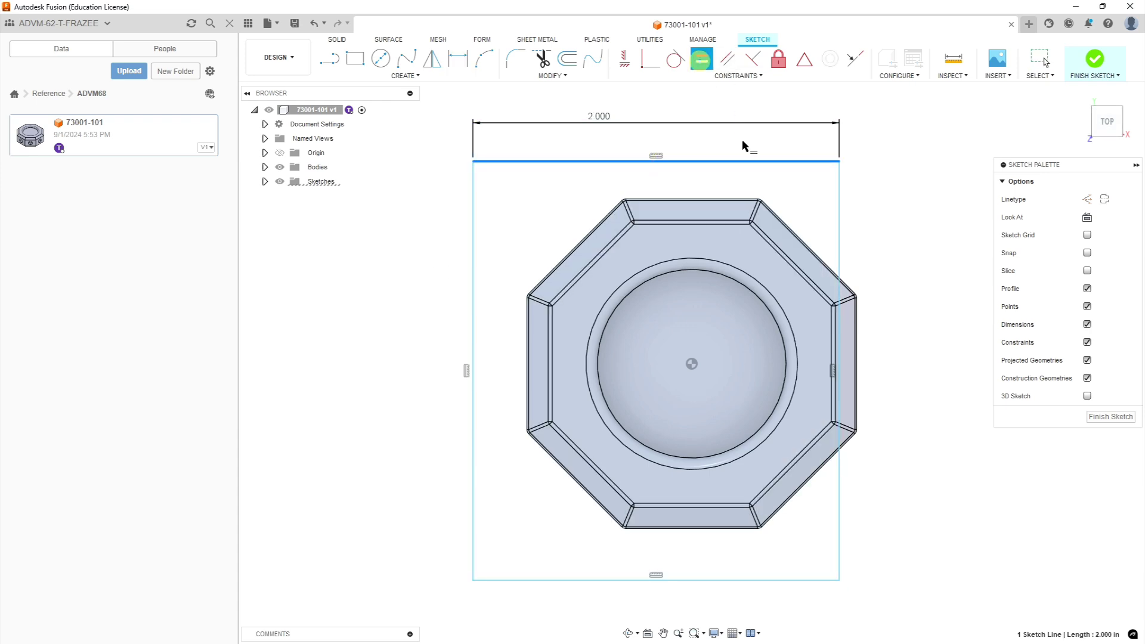
{"action": "left_click", "coordinate": [475, 198]}
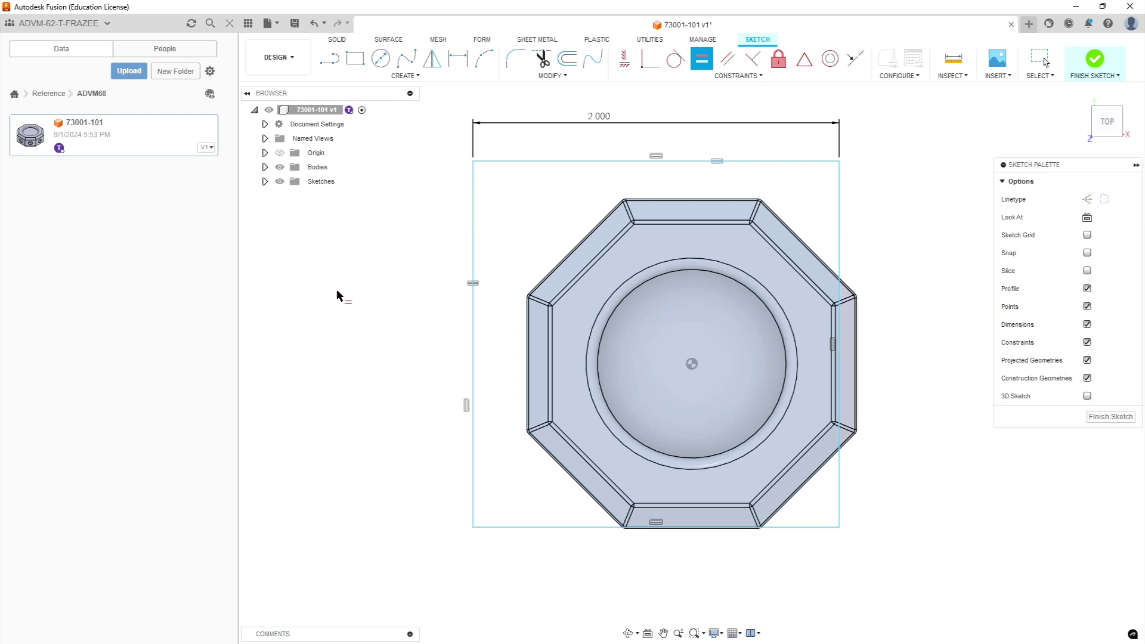
Draw a diagonal line across the square from its upper-left corner to its lower-right corner.
{"action": "left_click", "coordinate": [329, 58]}
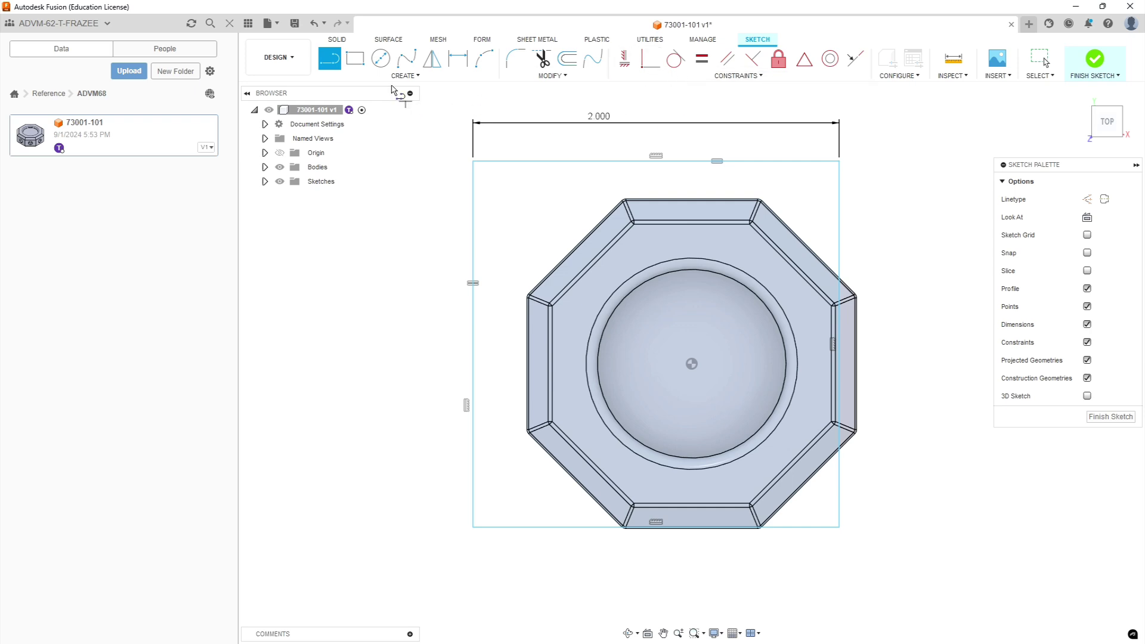
{"action": "left_click", "coordinate": [472, 161]}
{"action": "left_click", "coordinate": [839, 526]}
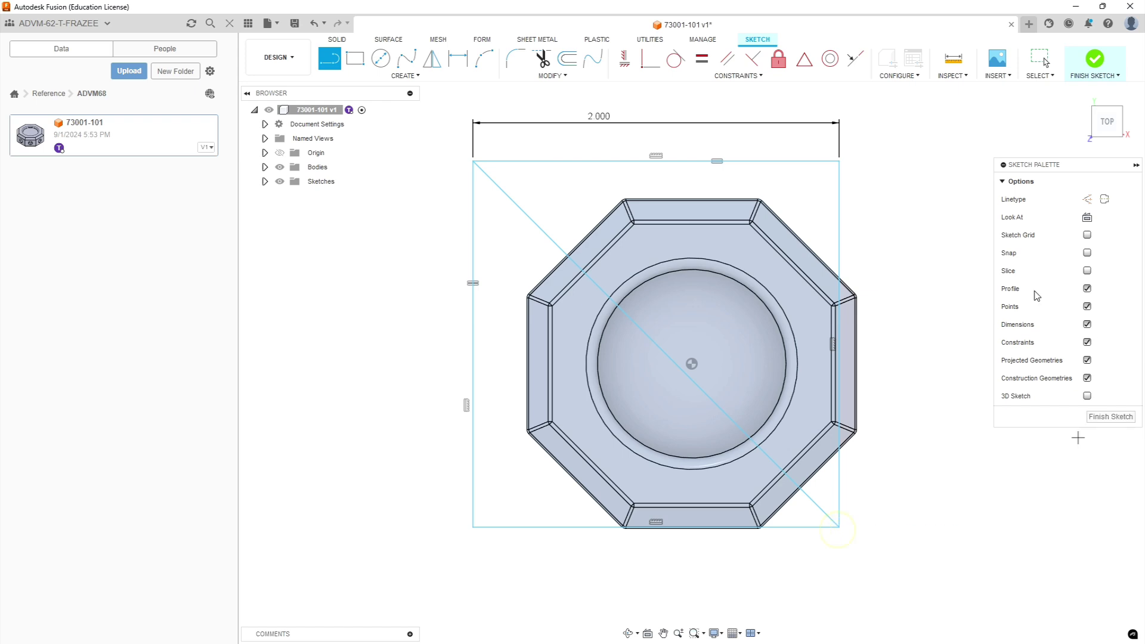
{"action": "key", "text": "Escape"}
Convert the square's diagonal line to construction geometry.
{"action": "left_click", "coordinate": [513, 202]}
{"action": "right_click_drag", "start_coordinate": [535, 222], "coordinate": [531, 221]}
{"action": "key", "text": "Escape"}
{"action": "right_click", "coordinate": [532, 220]}
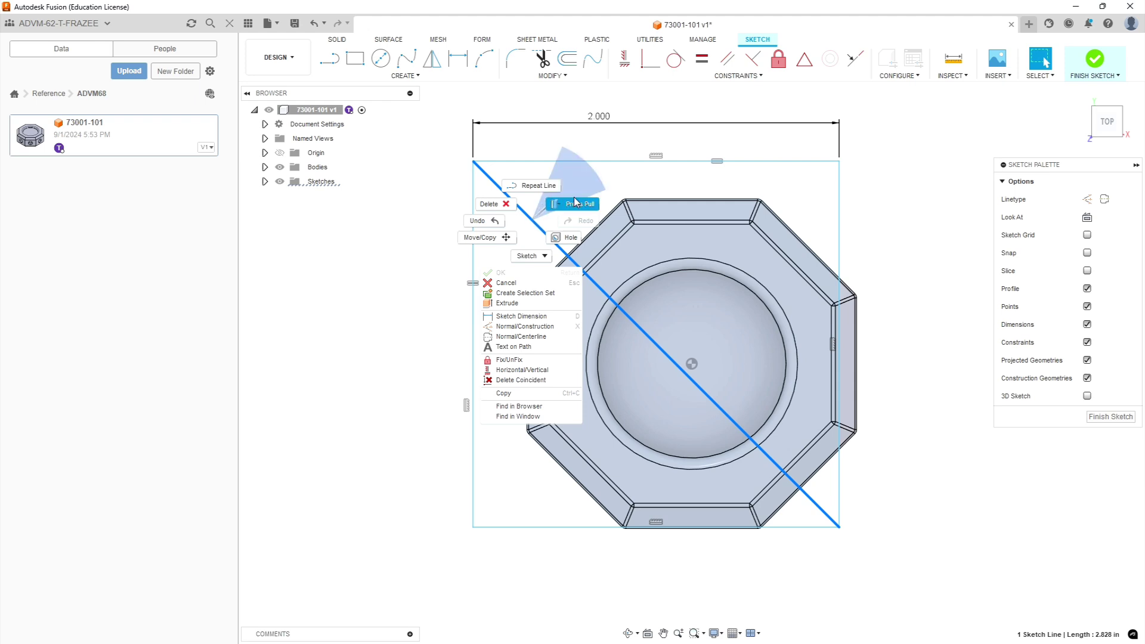
{"action": "left_click", "coordinate": [496, 327]}
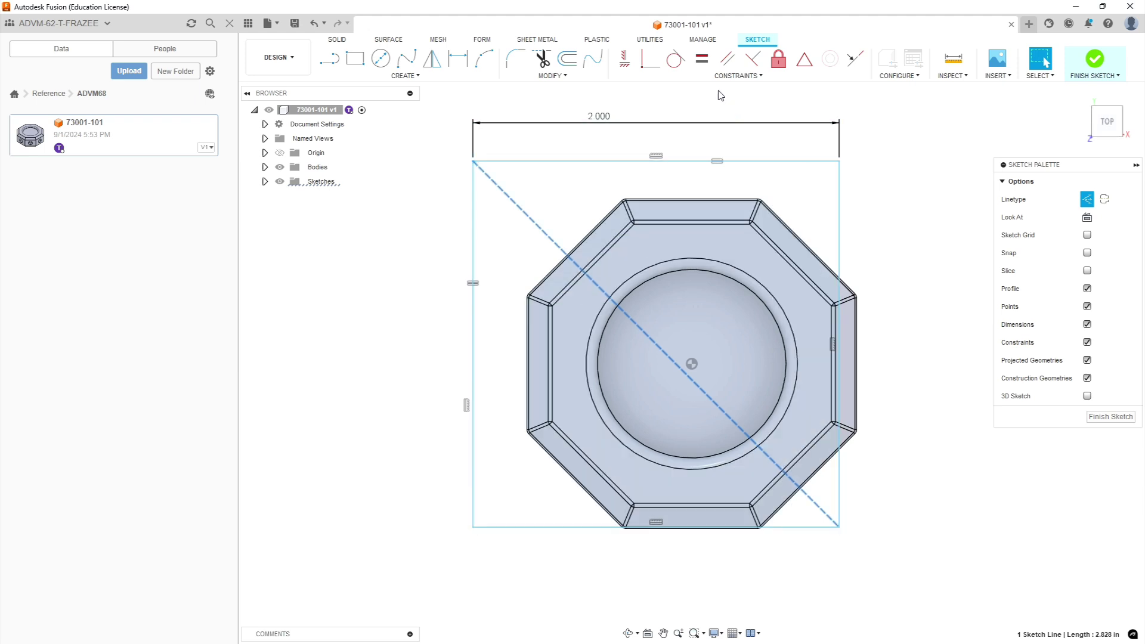
Center the square on the part with a Midpoint constraint between the origin point and the diagonal, and finish the sketch.
{"action": "left_click", "coordinate": [803, 62]}
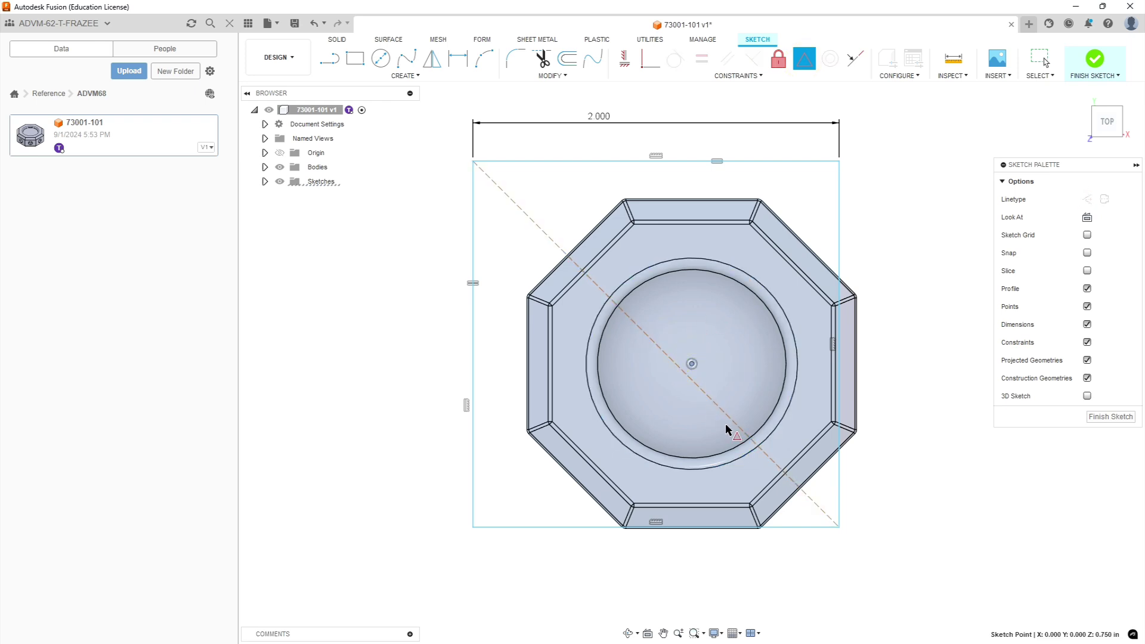
{"action": "left_click", "coordinate": [665, 354]}
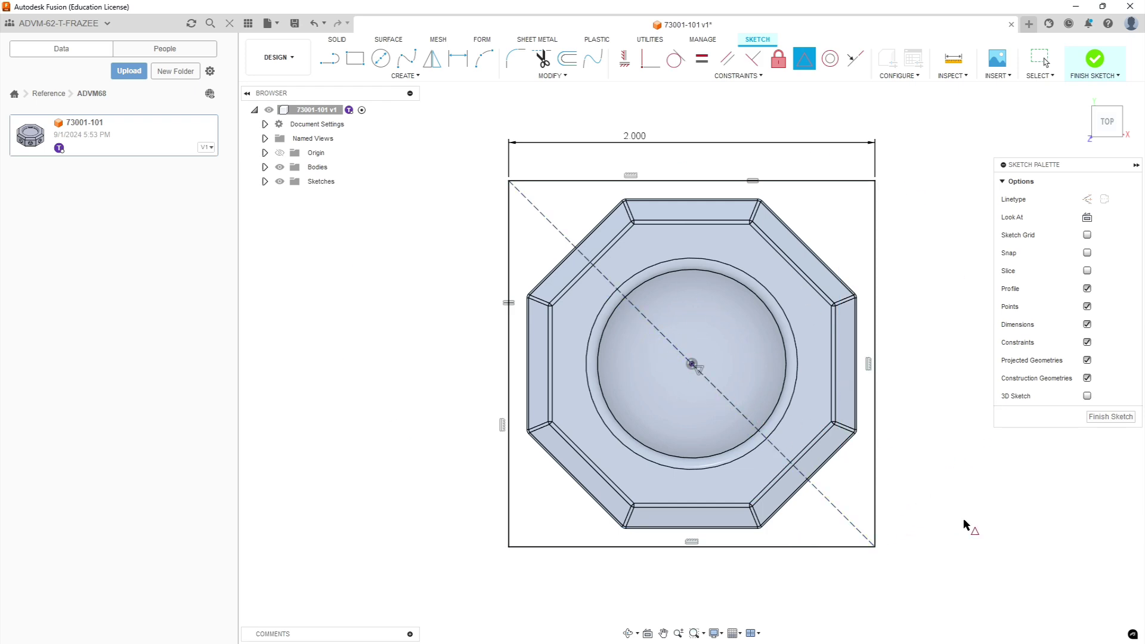
{"action": "key", "text": "Escape"}
{"action": "mouse_move", "coordinate": [958, 460]}
{"action": "middle_mouse_down", "text": "shift"}
{"action": "mouse_move", "coordinate": [909, 468]}
{"action": "mouse_move", "coordinate": [914, 495]}
{"action": "middle_mouse_up", "text": "shift"}
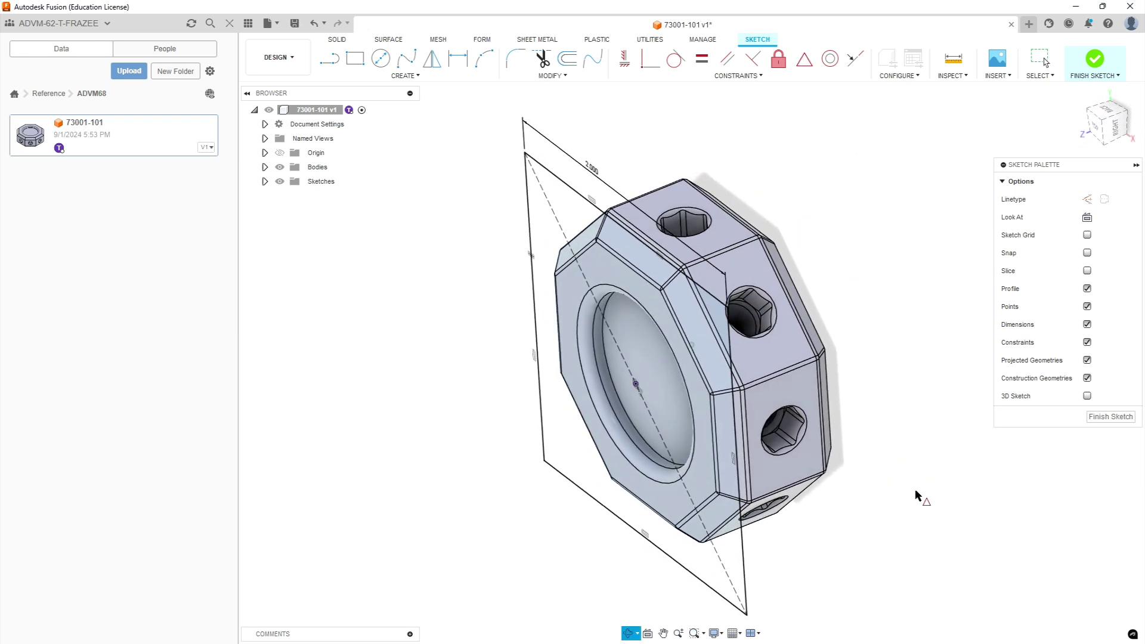
{"action": "left_click", "coordinate": [1100, 418]}
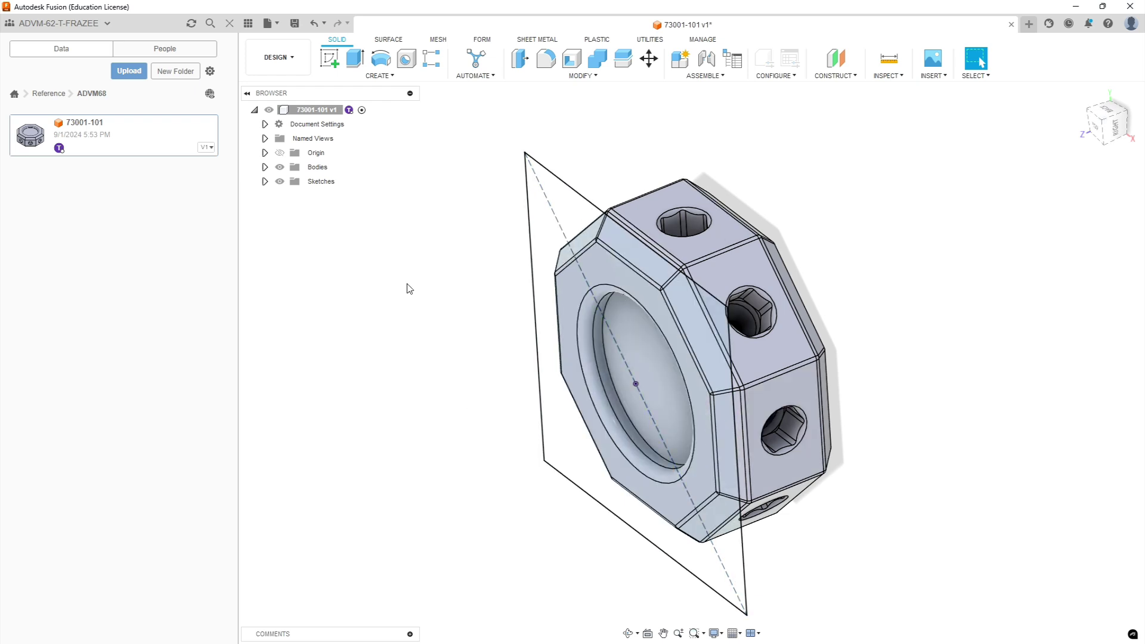
Begin an Extrude of all three sketch profiles within the square, with New Body as the operation.
{"action": "left_click", "coordinate": [357, 60]}
{"action": "left_click", "coordinate": [567, 197]}
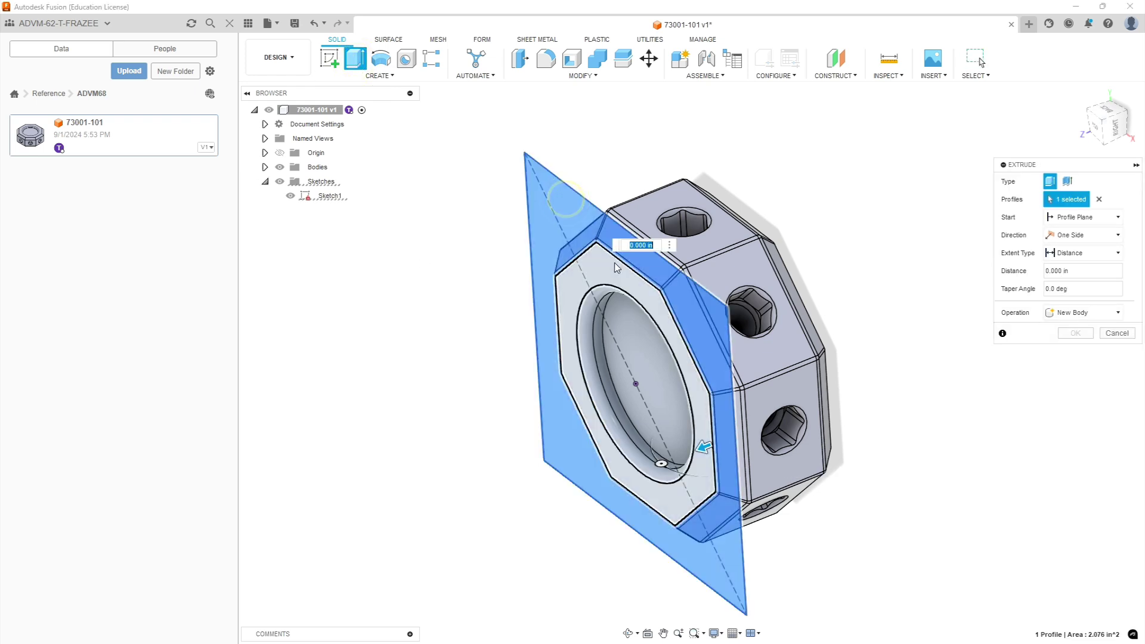
{"action": "left_click", "coordinate": [614, 264]}
{"action": "left_click", "coordinate": [620, 322]}
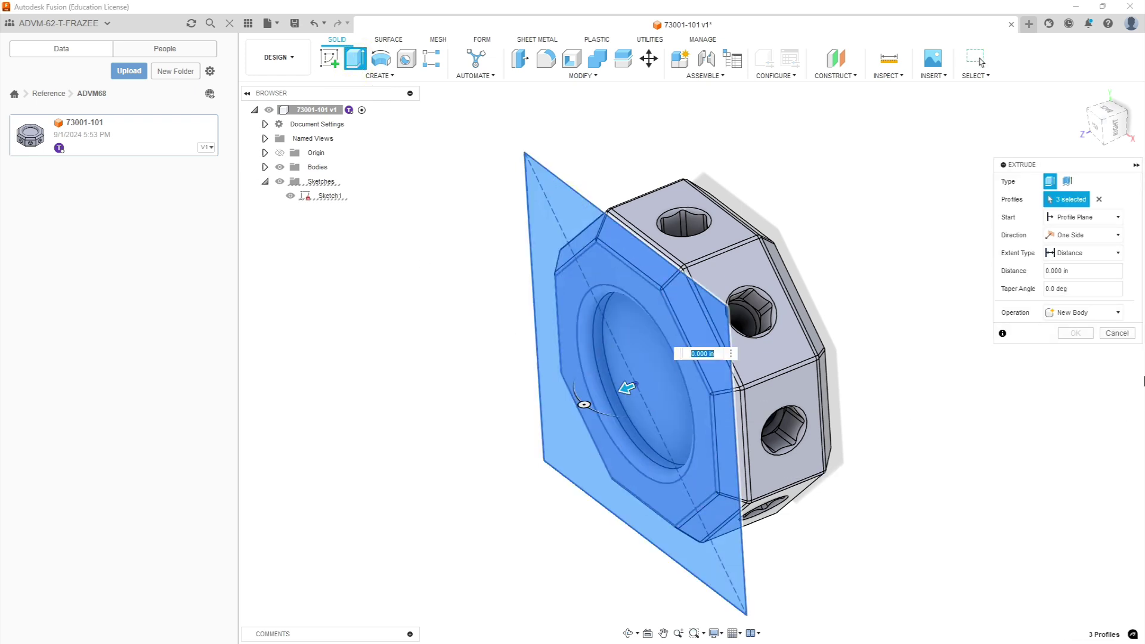
{"action": "left_click", "coordinate": [1119, 314]}
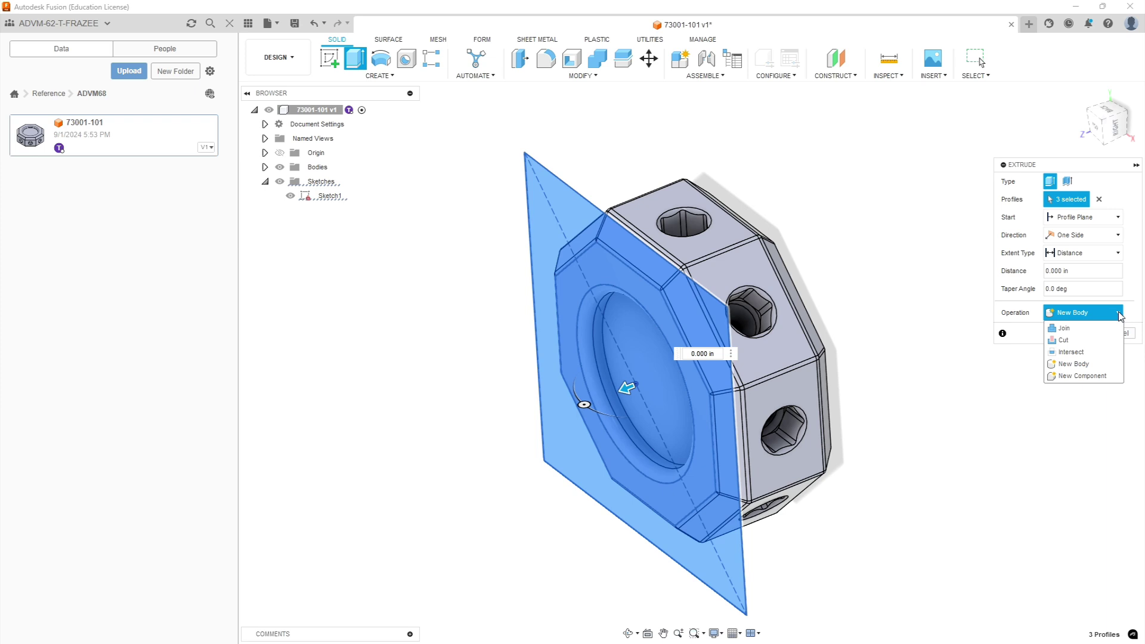
{"action": "left_click", "coordinate": [1073, 364]}
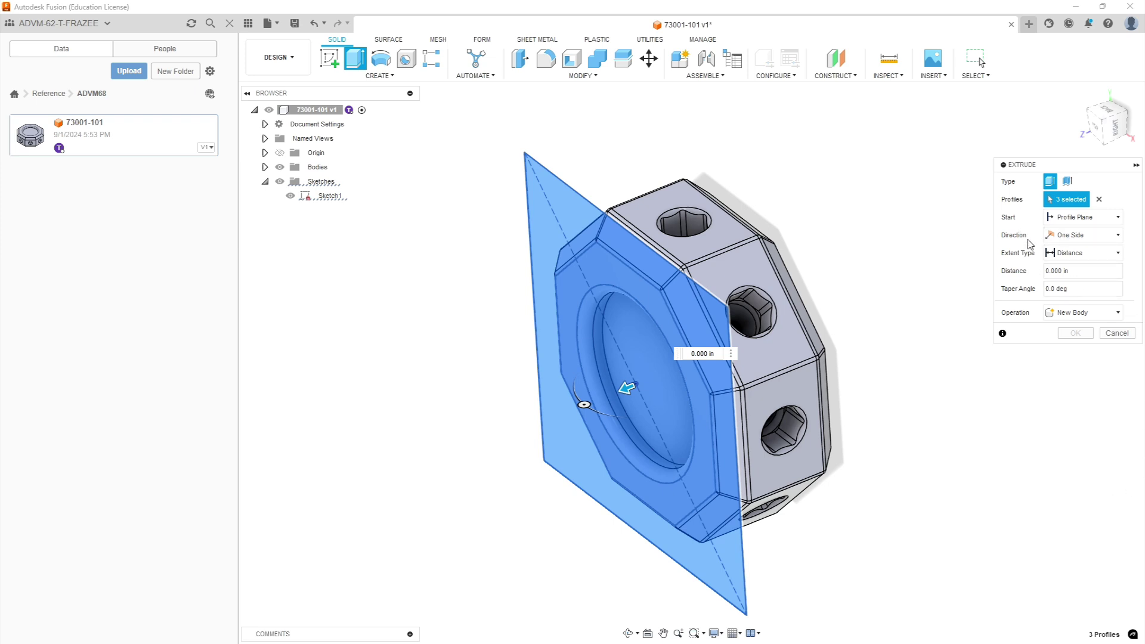
Set the extrusion direction to Two Sides, with a Side 1 distance of .03 in and a Side 2 distance of 1-.03 in.
{"action": "left_click", "coordinate": [1121, 239]}
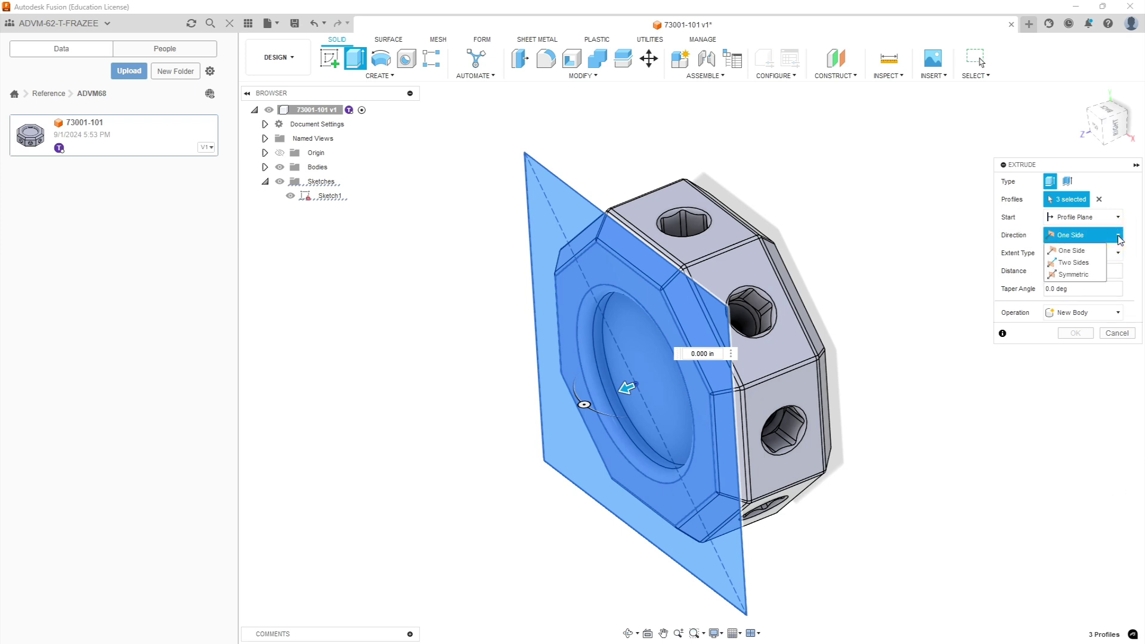
{"action": "left_click", "coordinate": [1080, 262]}
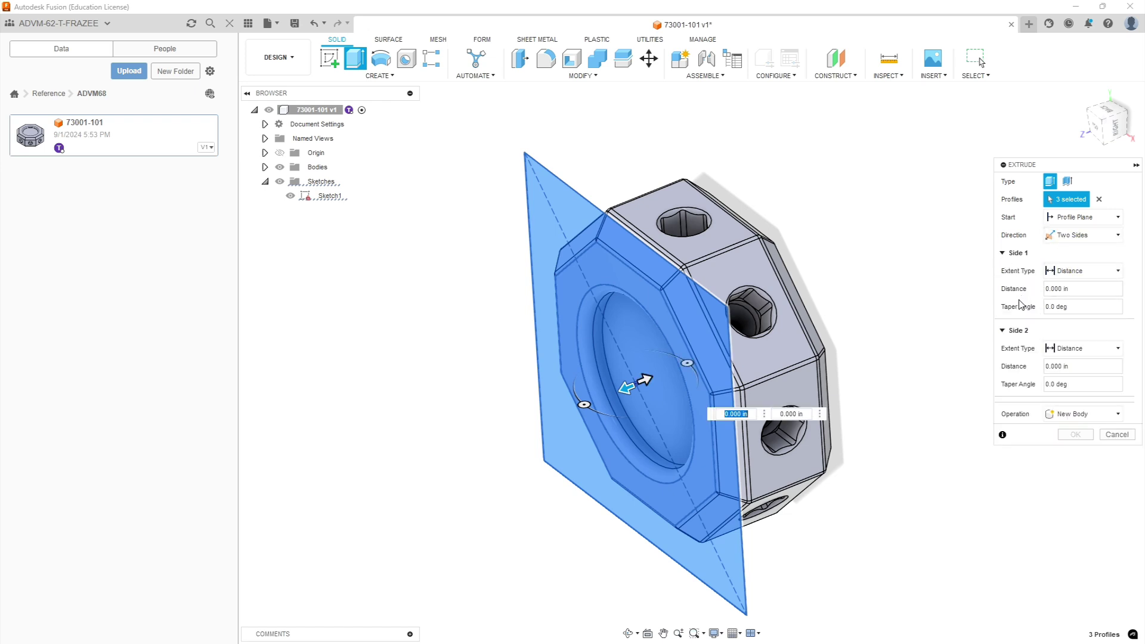
{"action": "left_click", "coordinate": [1080, 289]}
{"action": "triple_click", "coordinate": [1076, 288]}
{"action": "type", "text": ".03"}
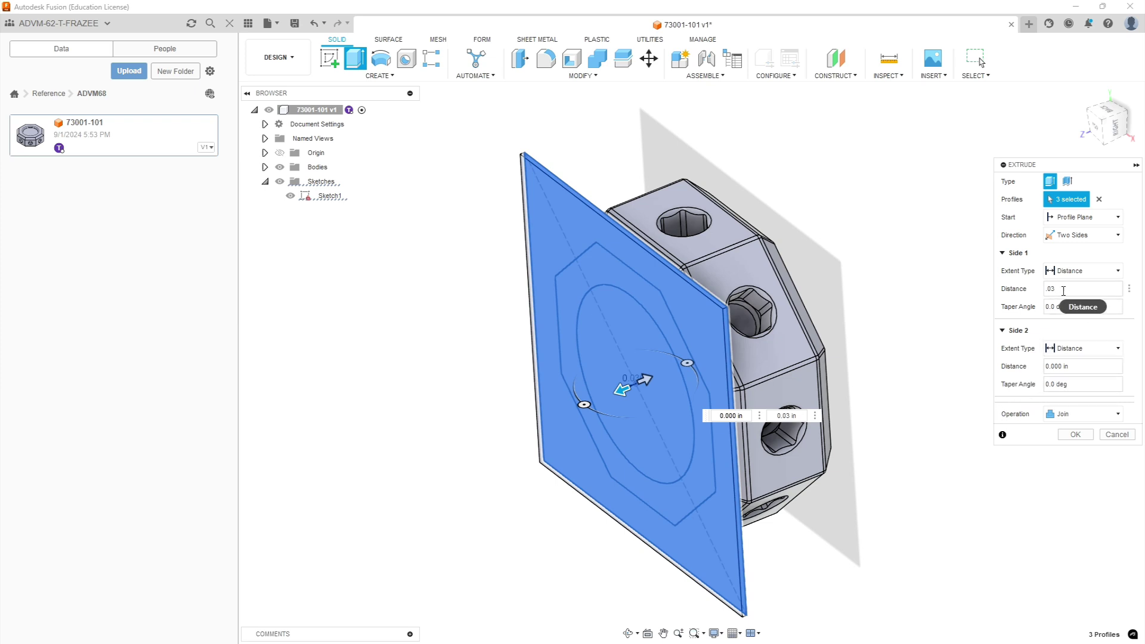
{"action": "left_click", "coordinate": [1079, 366]}
{"action": "type", "text": "1-.03"}
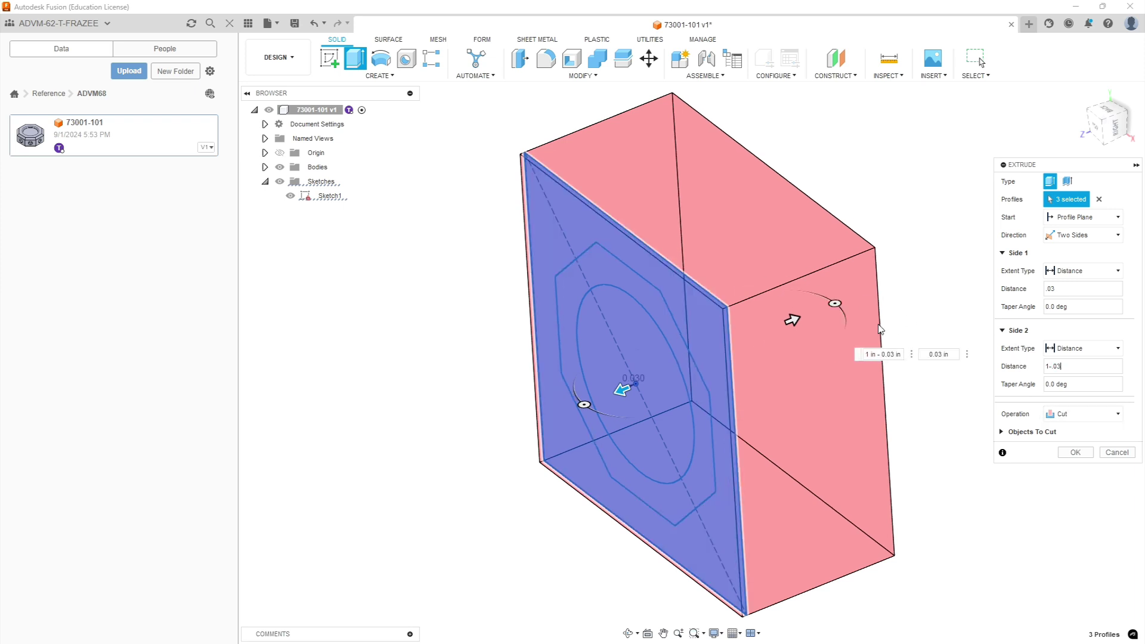
Set the two-sided extrusion's operation back to New Body and complete the stock block.
{"action": "left_click", "coordinate": [1117, 414]}
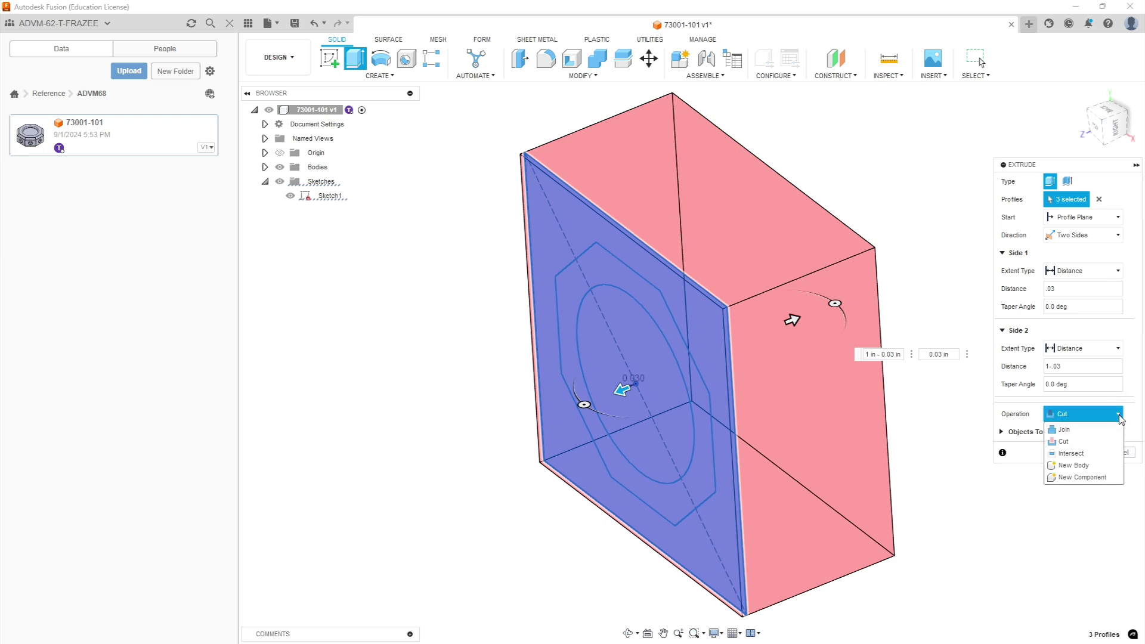
{"action": "left_click", "coordinate": [1073, 465]}
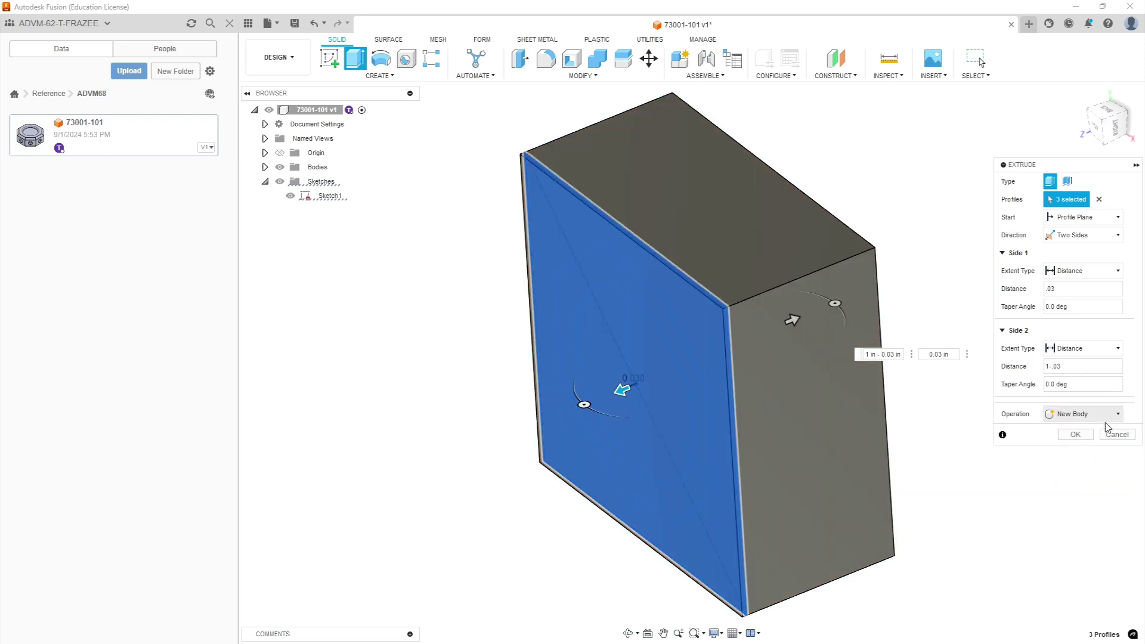
{"action": "left_click", "coordinate": [718, 323]}
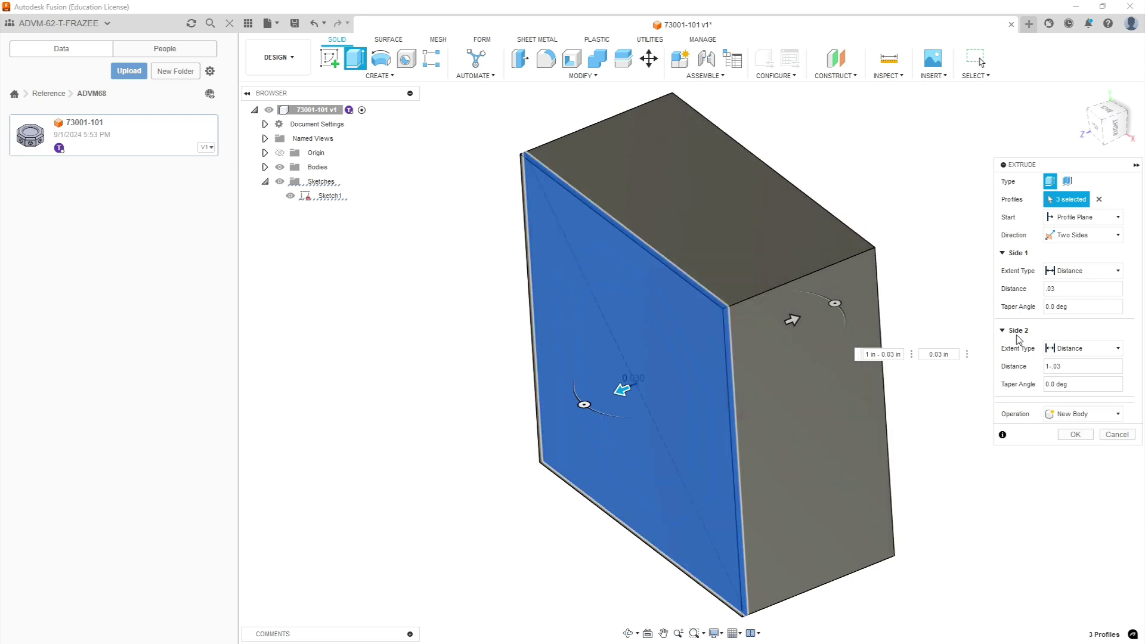
{"action": "left_click", "coordinate": [1082, 436]}
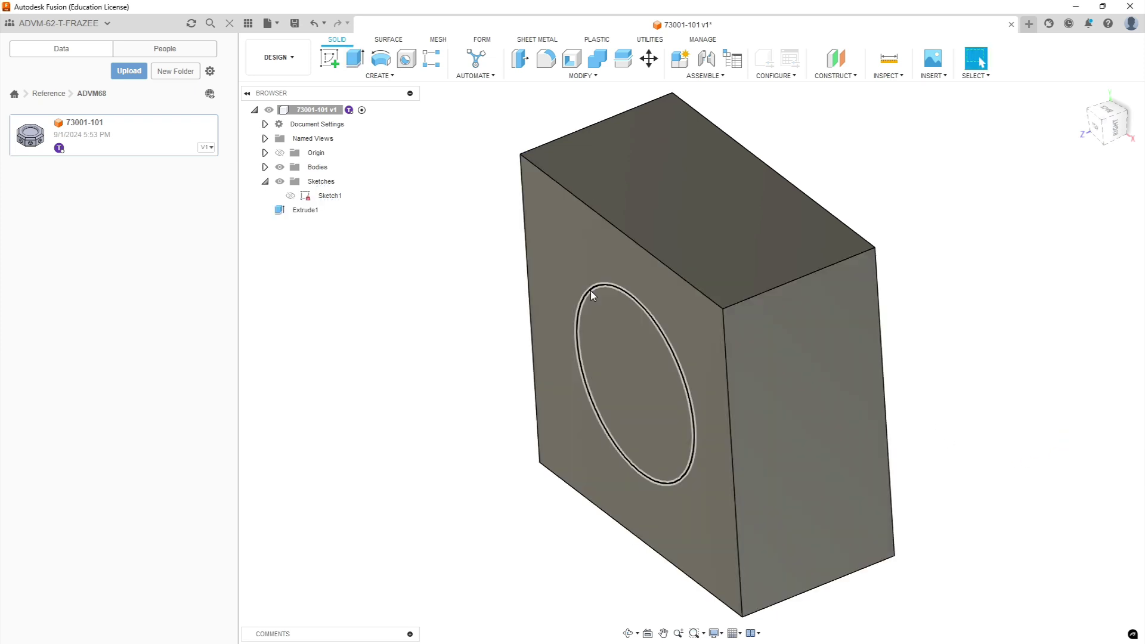
Rename the extruded block, Body2, as Stock.
{"action": "left_click", "coordinate": [264, 167]}
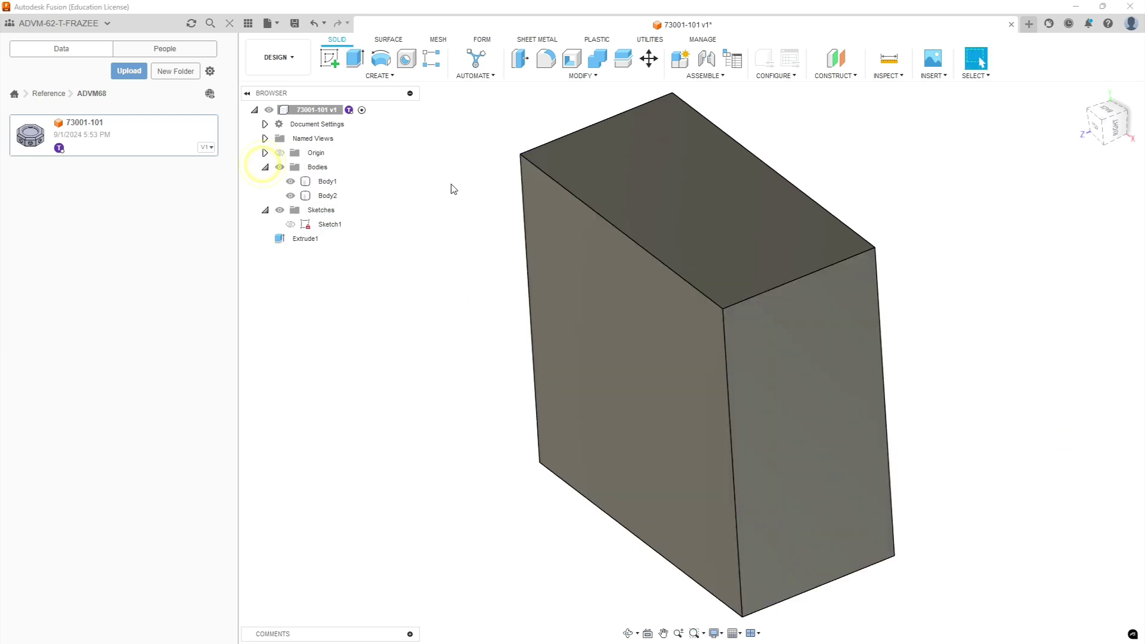
{"action": "left_click", "coordinate": [327, 182]}
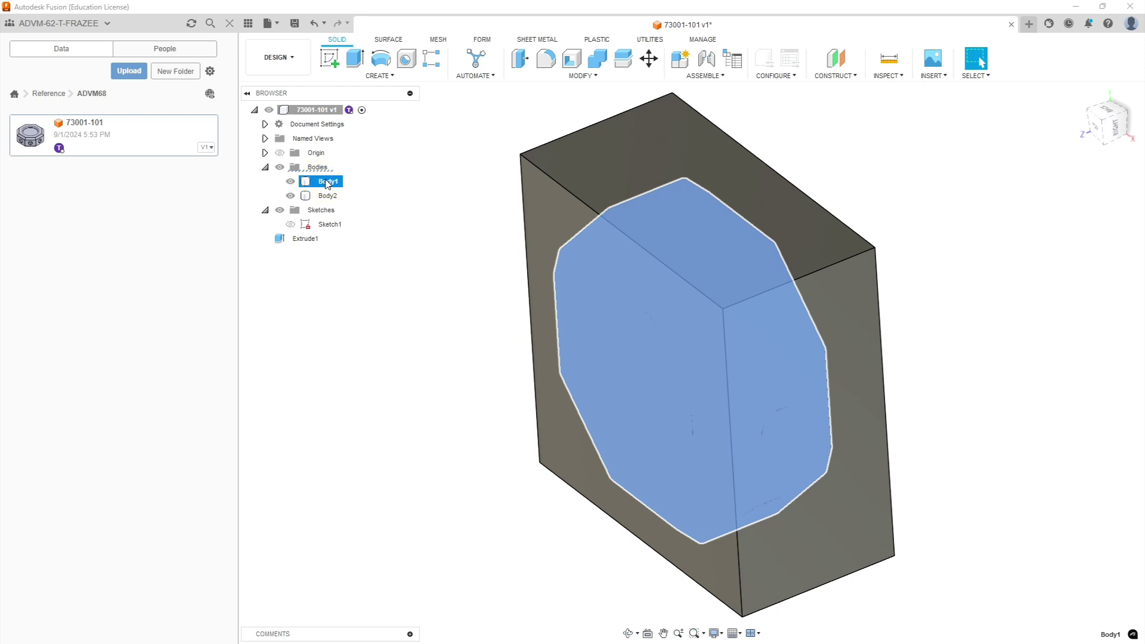
{"action": "double_click", "coordinate": [328, 195]}
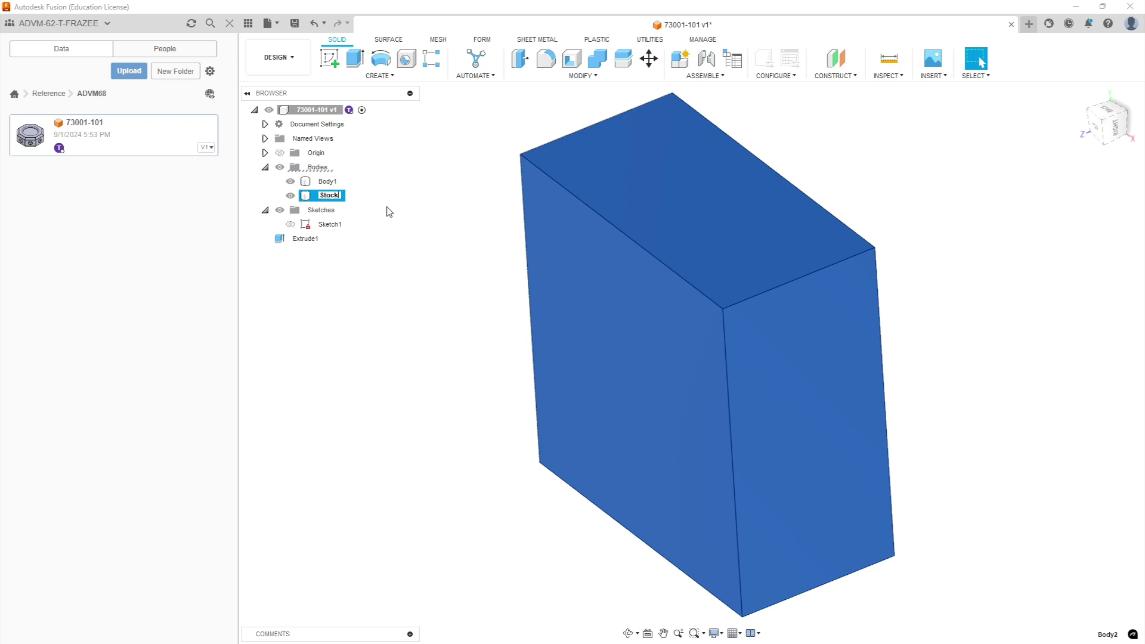
{"action": "type", "text": "Stock"}
{"action": "key", "text": "Return"}
{"action": "left_click", "coordinate": [416, 253]}
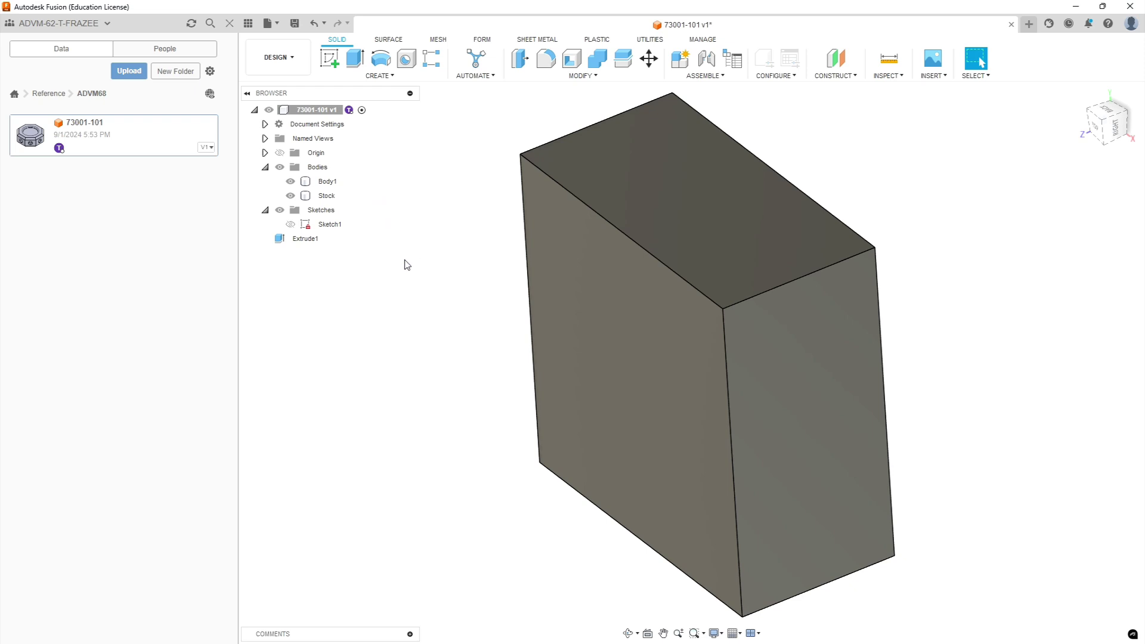
Toggle the Stock body's visibility to check the part inside it, and set the Stock body's opacity to 50%.
{"action": "left_click", "coordinate": [290, 195]}
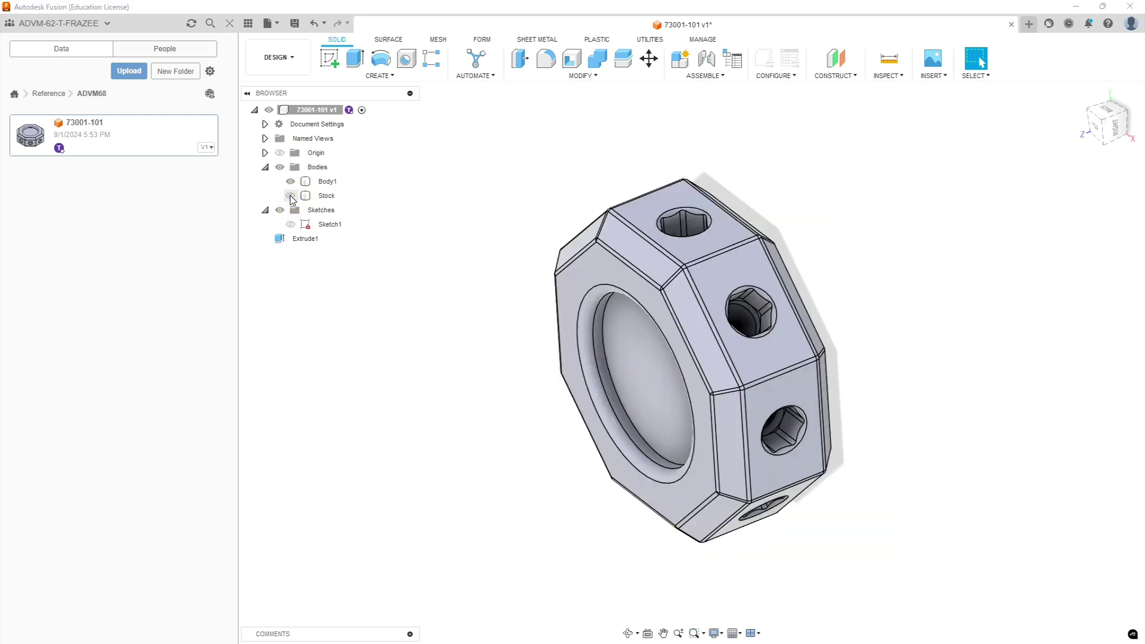
{"action": "left_click", "coordinate": [290, 196]}
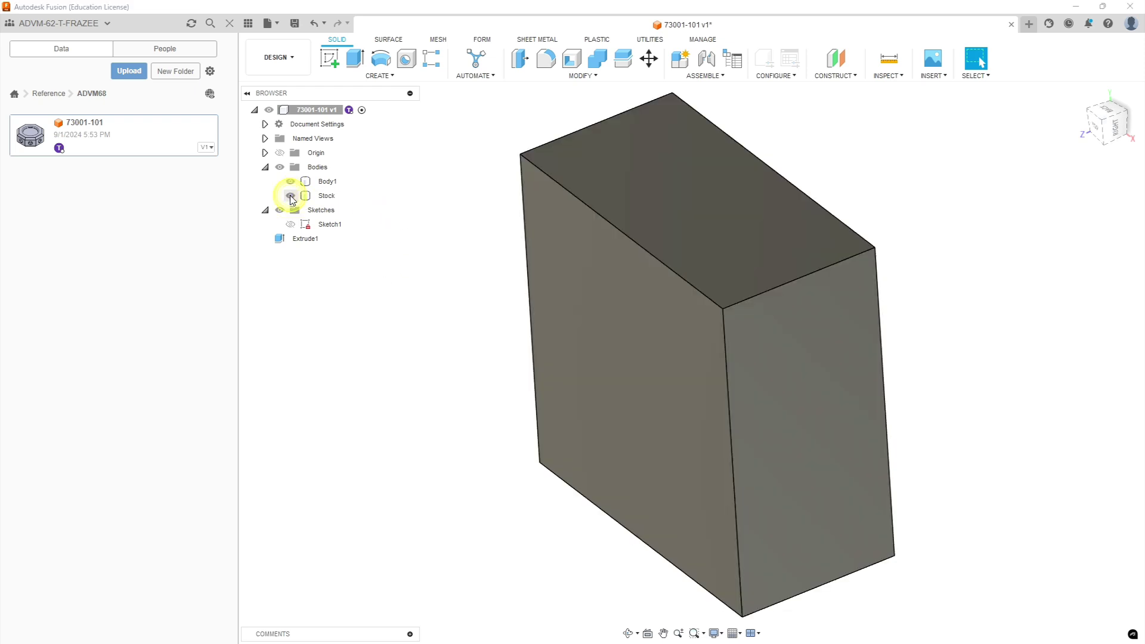
{"action": "left_click", "coordinate": [326, 196]}
{"action": "right_click", "coordinate": [325, 197]}
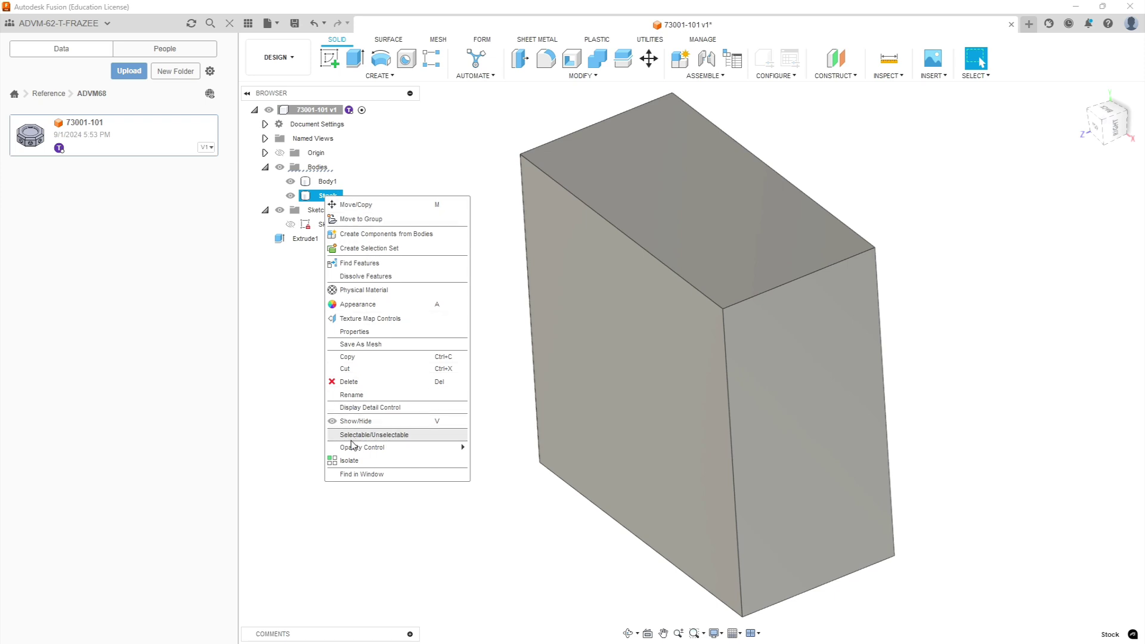
{"action": "mouse_move", "coordinate": [357, 448]}
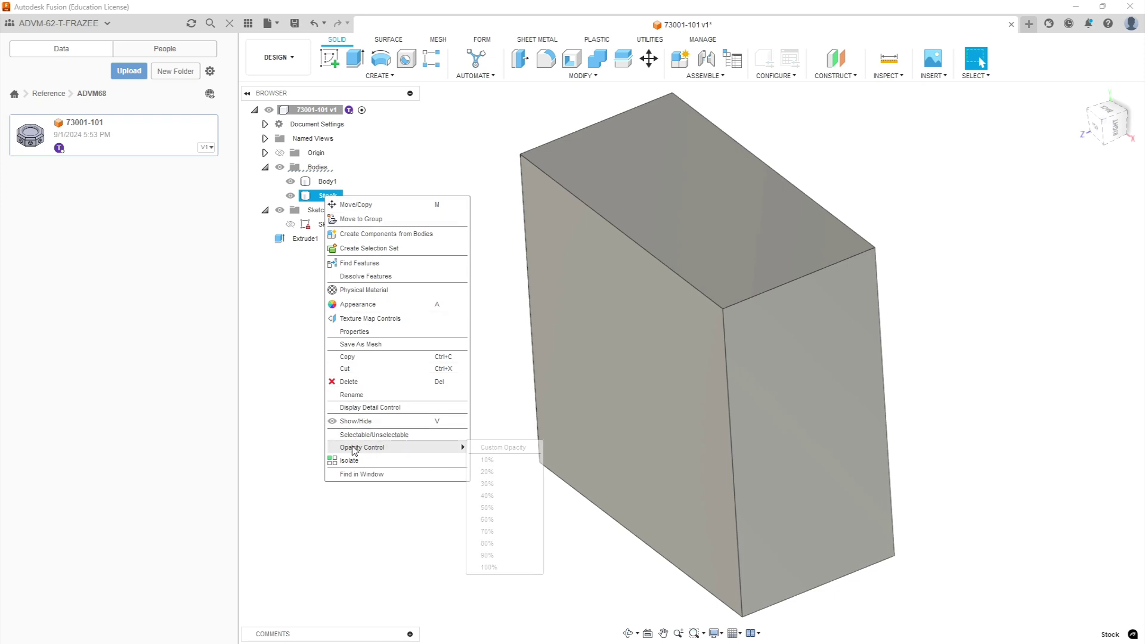
{"action": "left_click", "coordinate": [487, 508]}
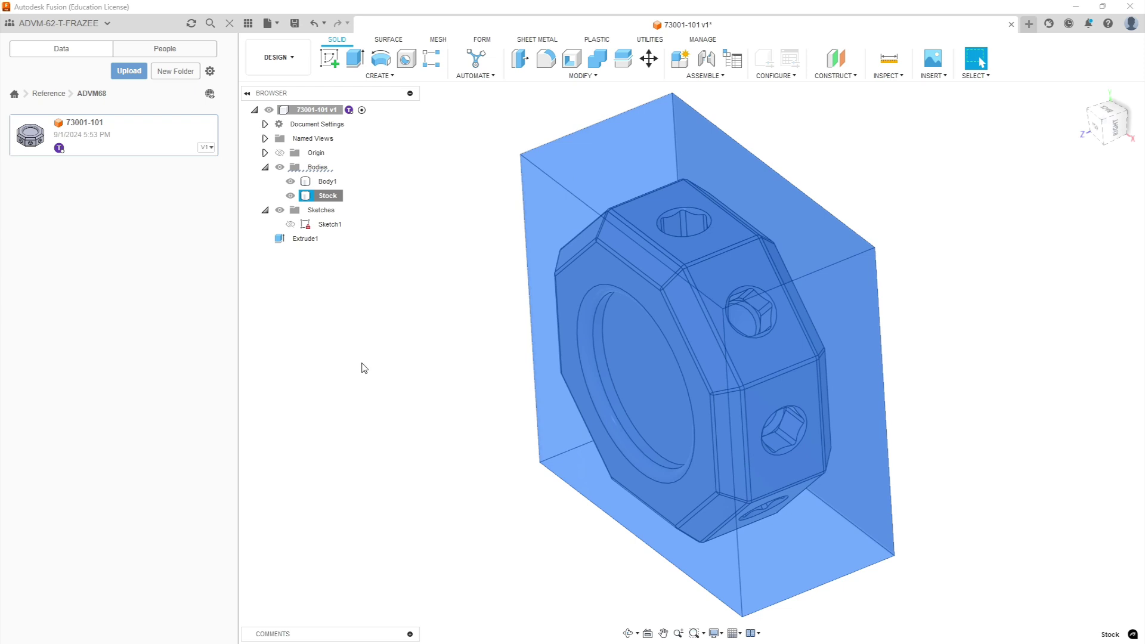
{"action": "left_click", "coordinate": [361, 366]}
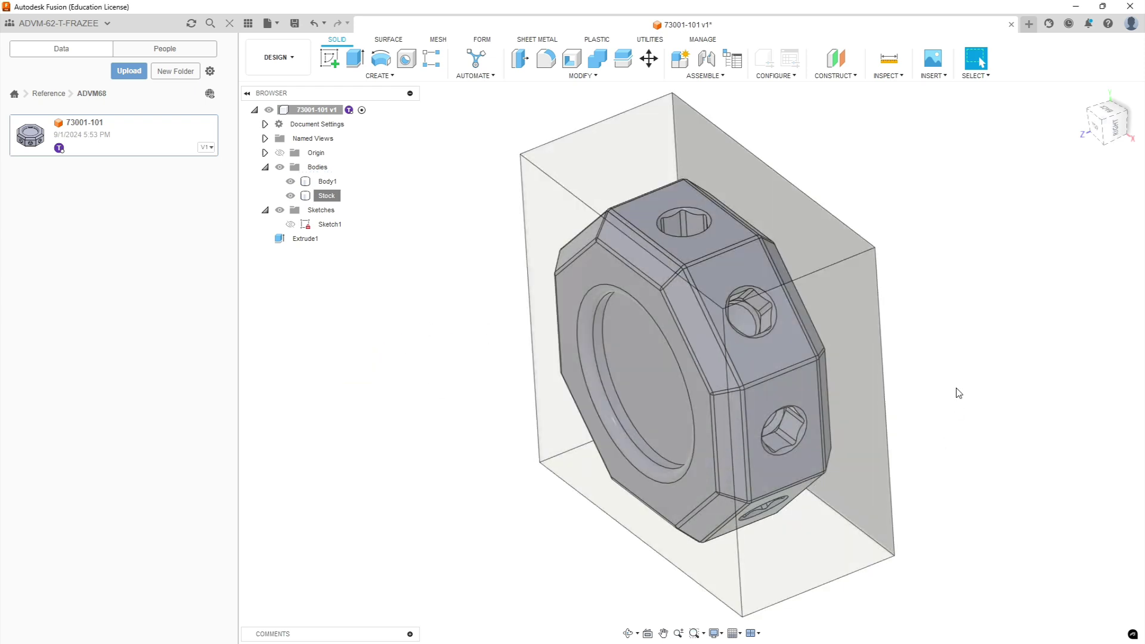
Create a sketch on the back side face of the transparent stock block.
{"action": "middle_click_drag", "start_coordinate": [937, 322], "coordinate": [916, 357], "text": "shift"}
{"action": "left_click_drag", "start_coordinate": [921, 356], "coordinate": [939, 424]}
{"action": "key", "text": "Escape"}
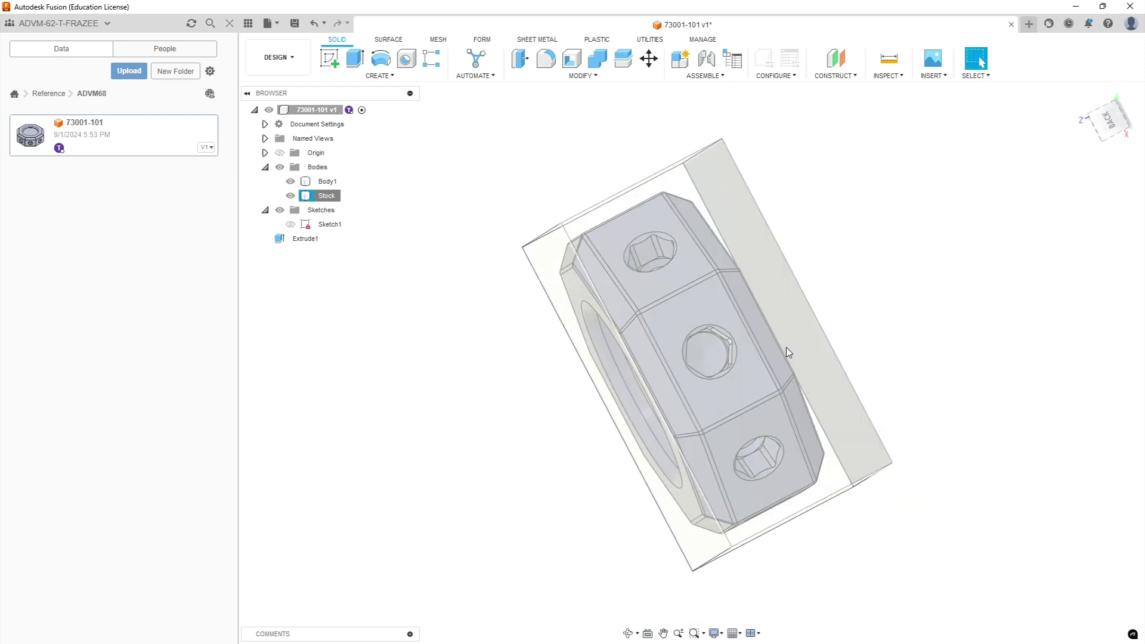
{"action": "middle_click_drag", "start_coordinate": [789, 310], "coordinate": [814, 311], "text": "shift"}
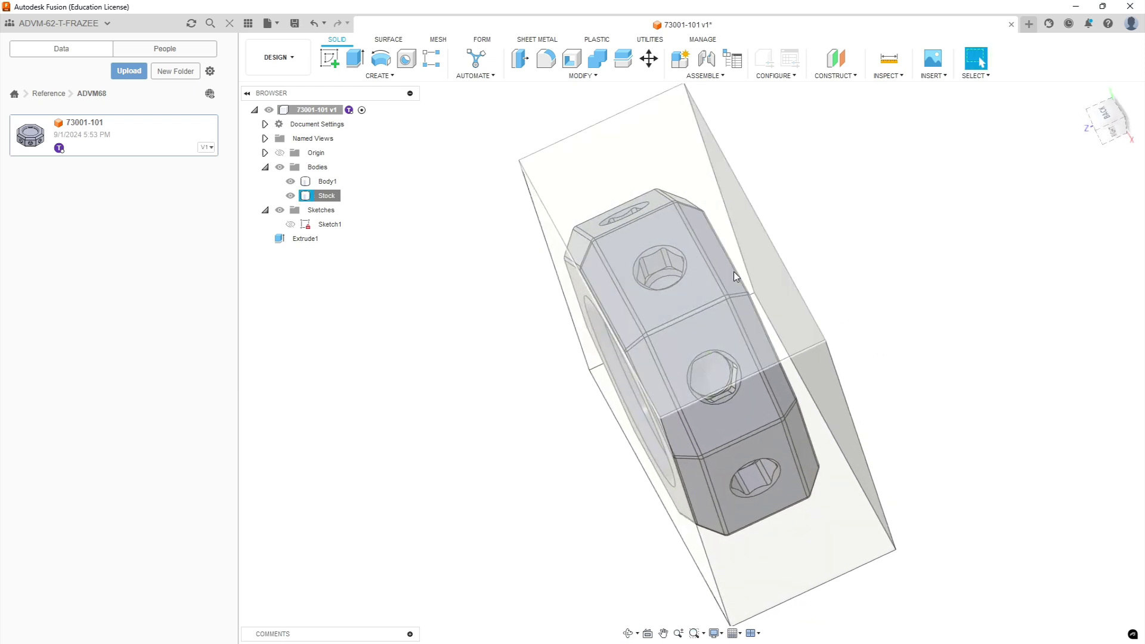
{"action": "middle_click_drag", "start_coordinate": [876, 363], "coordinate": [912, 381], "text": "shift"}
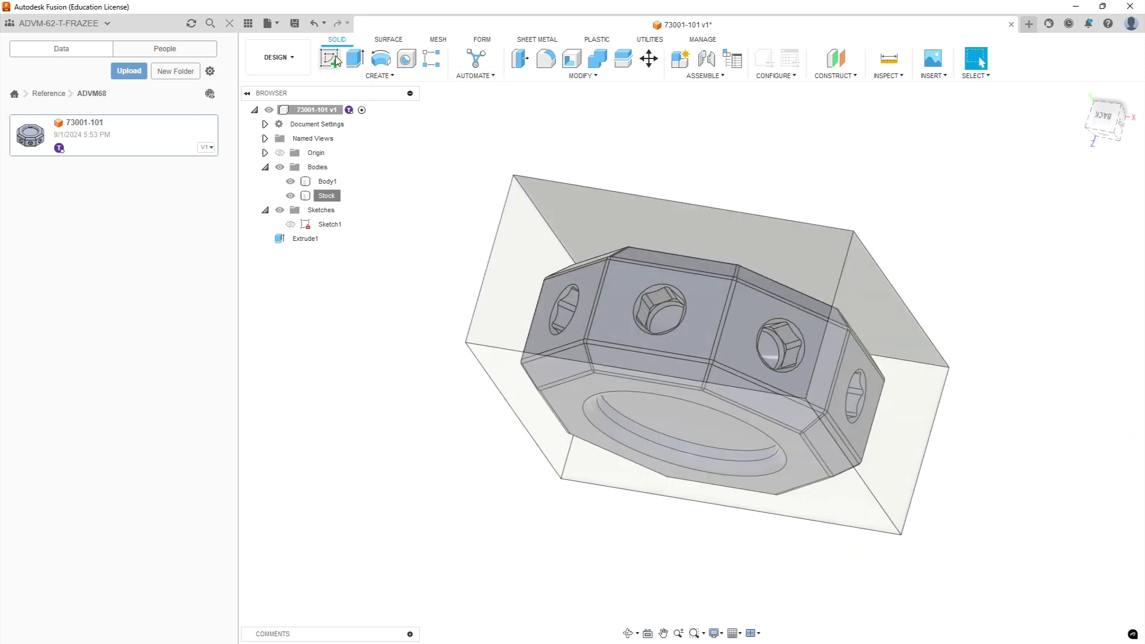
{"action": "left_click", "coordinate": [329, 58]}
{"action": "left_click", "coordinate": [560, 207]}
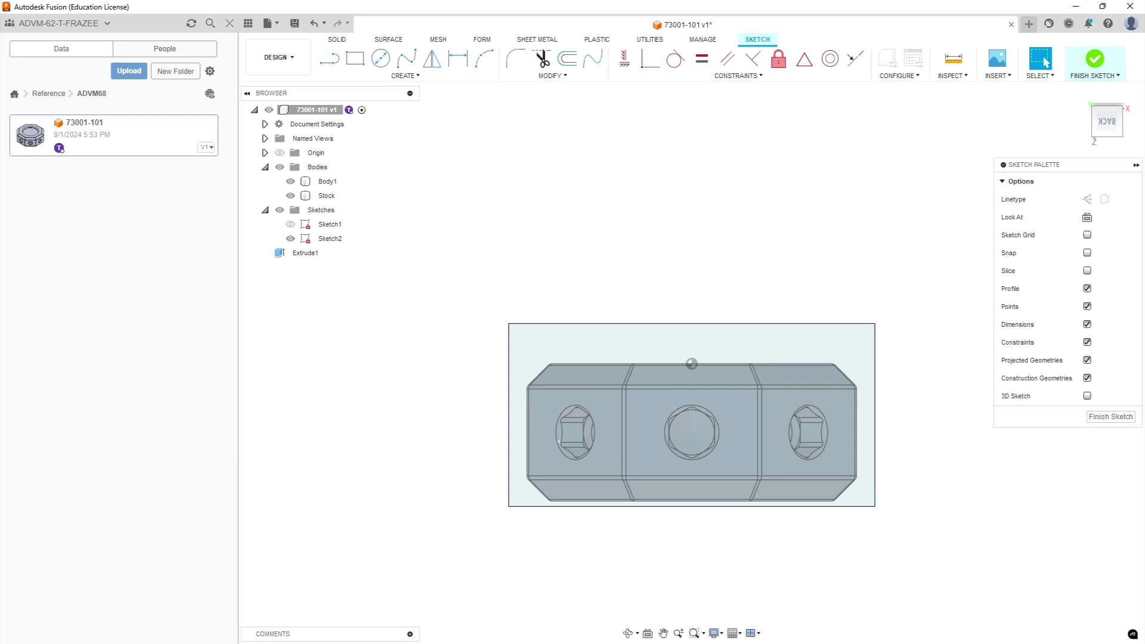
Switch to the raptor_0,75in-prep.pdf drawing to examine the 0.75-inch dovetail dimensions.
{"action": "key", "text": "alt+Tab"}
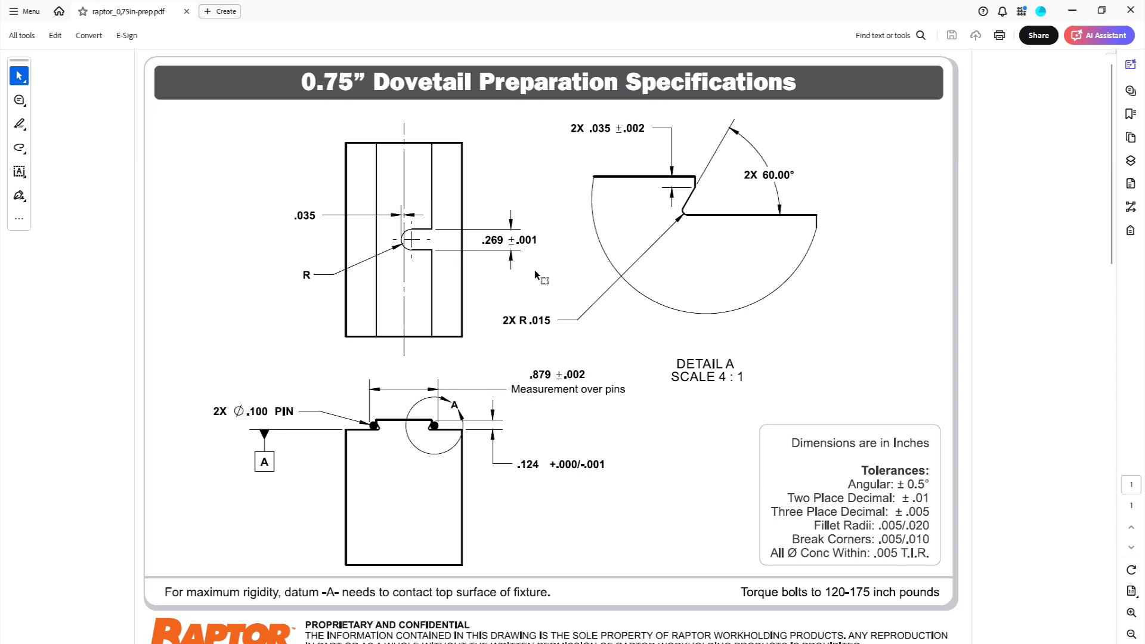
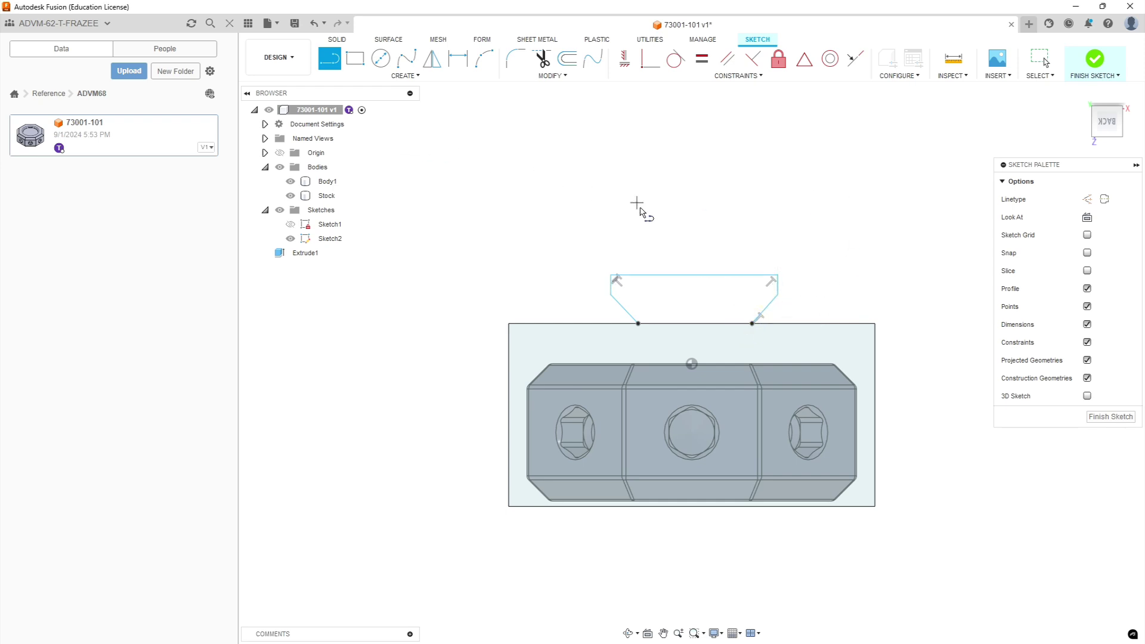
Draw one small circle on each side of the dovetail outline, about 0.114 in diameter on the left and 0.091 in on the right.
{"action": "left_click", "coordinate": [380, 58]}
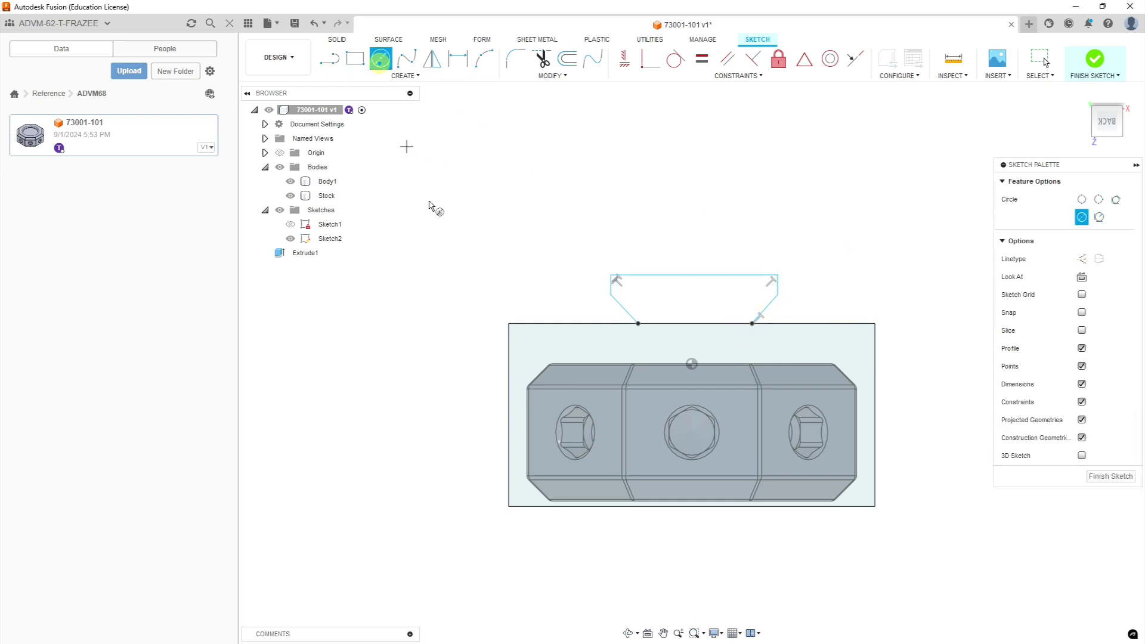
{"action": "left_click", "coordinate": [586, 301]}
{"action": "left_click", "coordinate": [594, 307]}
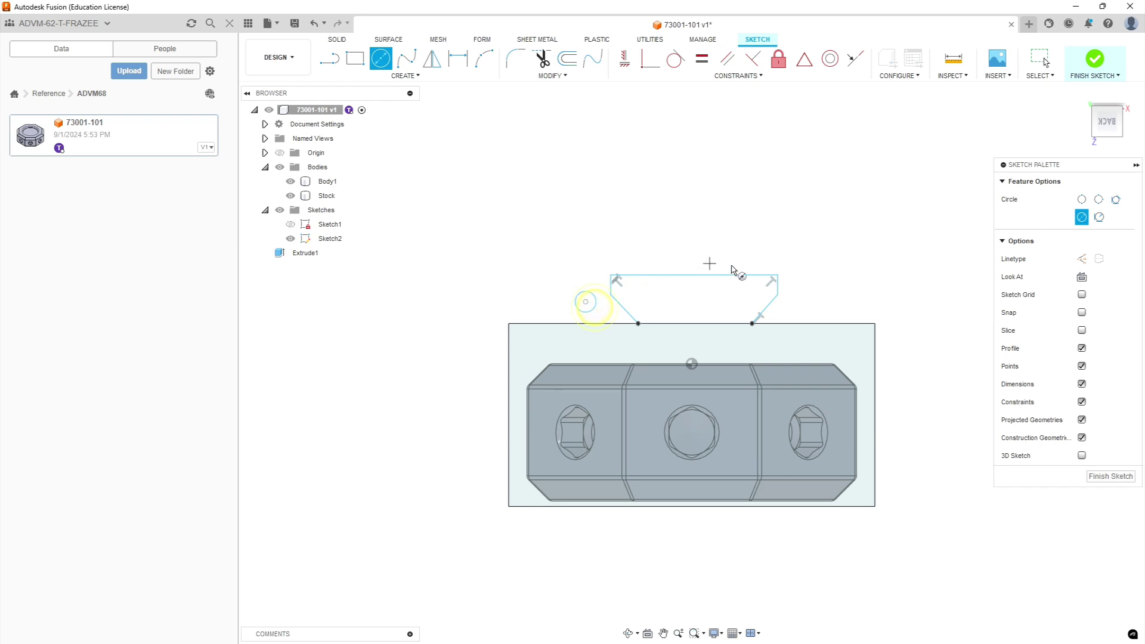
{"action": "left_click", "coordinate": [813, 302]}
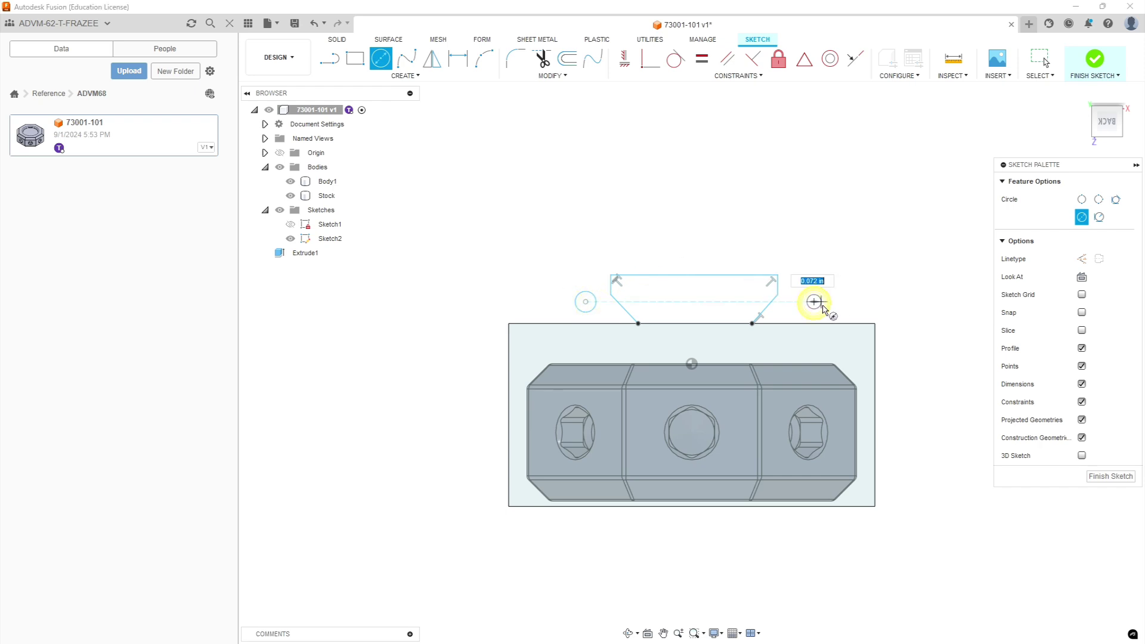
{"action": "left_click", "coordinate": [823, 307]}
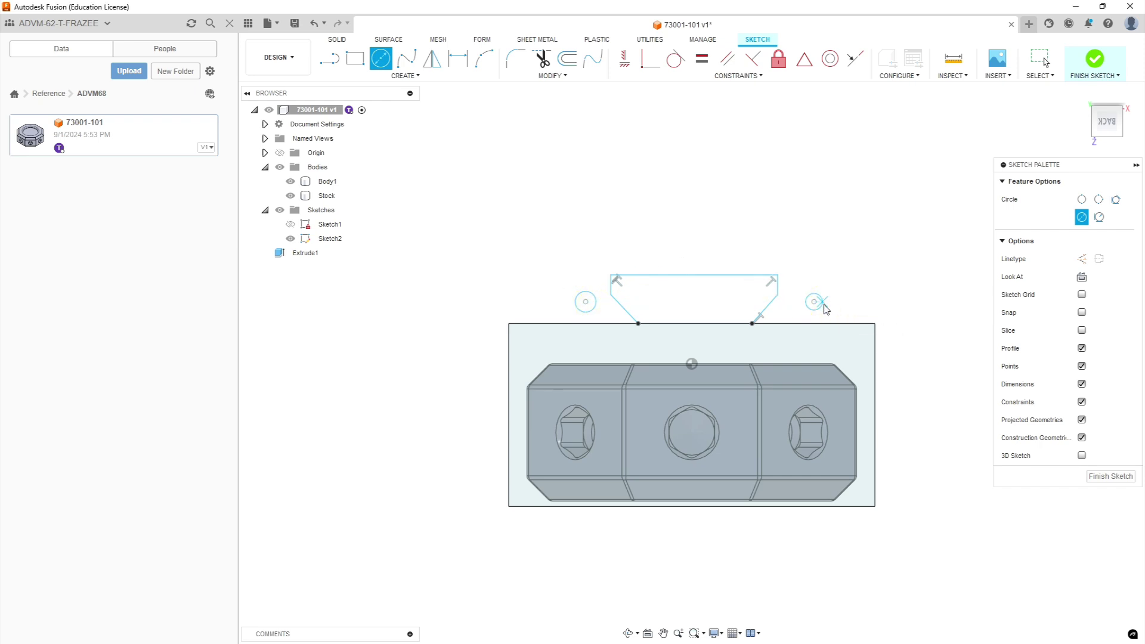
{"action": "key", "text": "Escape"}
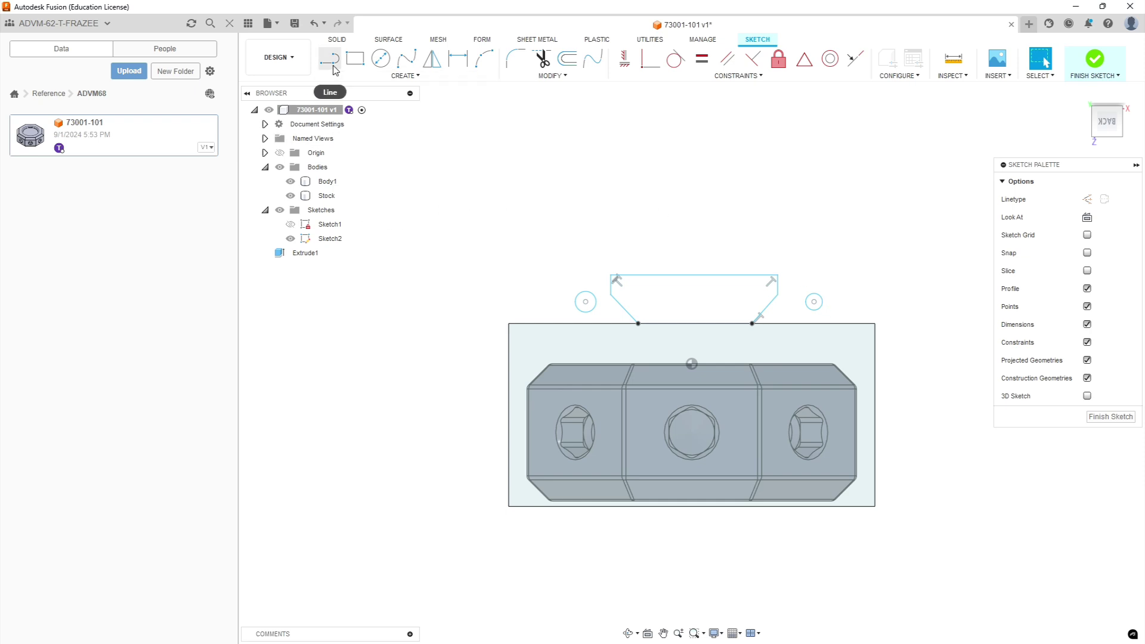
Convert both pin circles beside the dovetail outline to construction geometry.
{"action": "left_click", "coordinate": [594, 301]}
{"action": "right_click", "coordinate": [595, 300]}
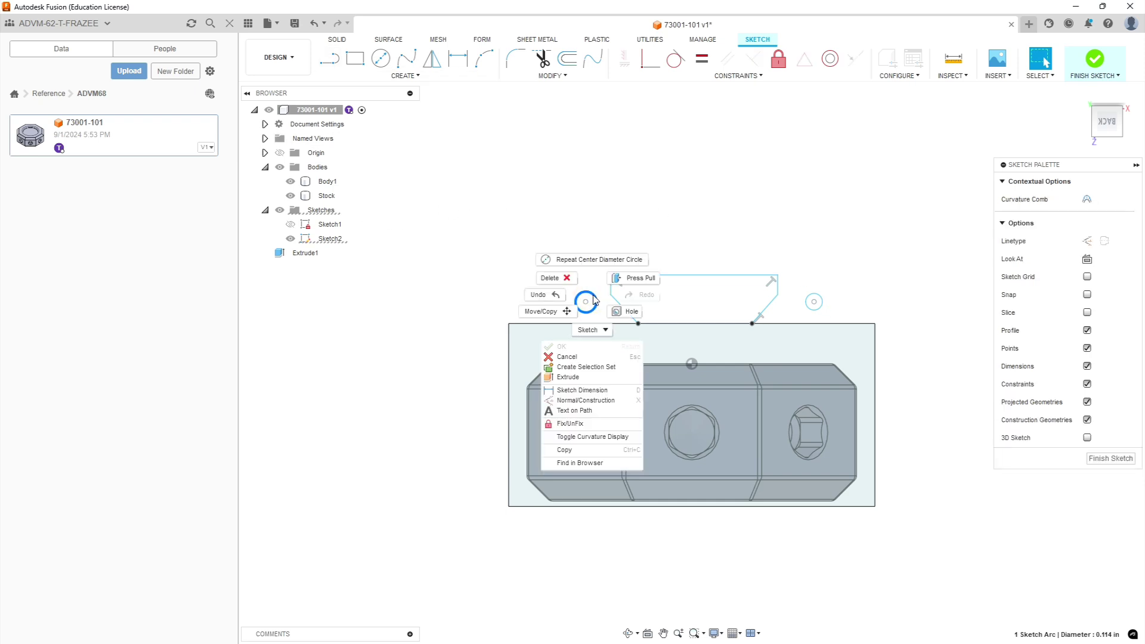
{"action": "left_click", "coordinate": [585, 400]}
{"action": "left_click", "coordinate": [823, 301]}
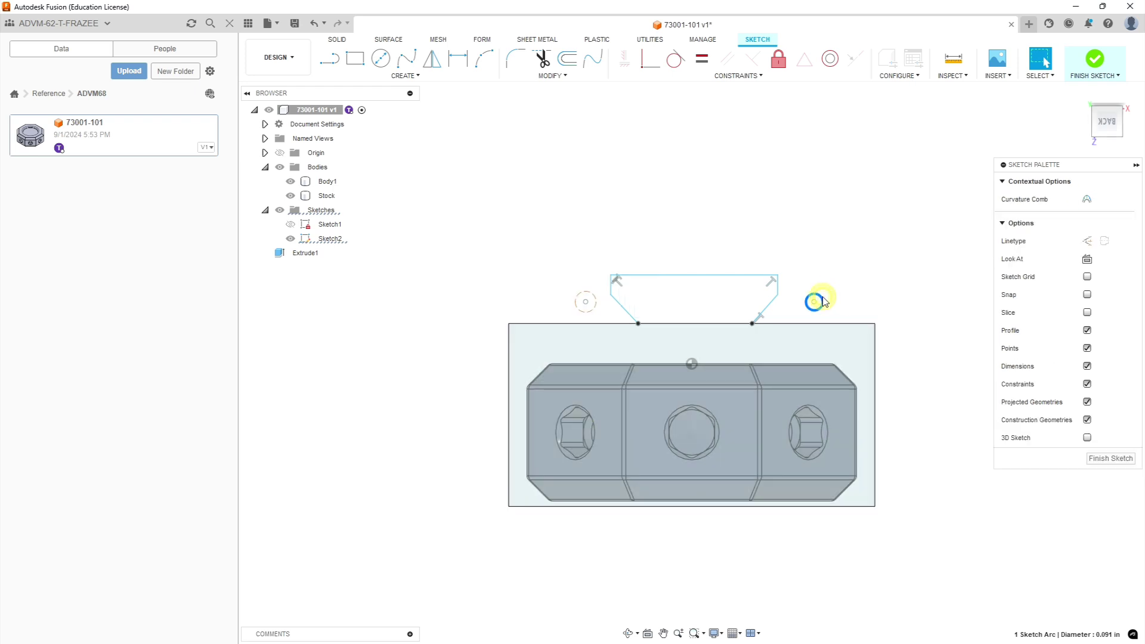
{"action": "right_click", "coordinate": [823, 301]}
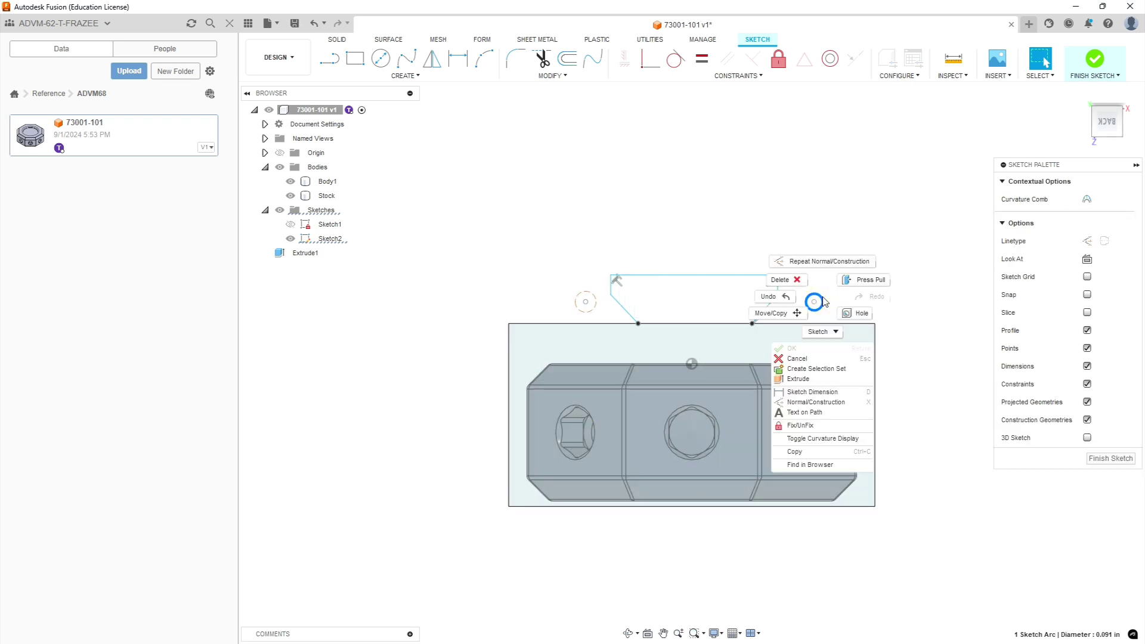
{"action": "left_click", "coordinate": [816, 402]}
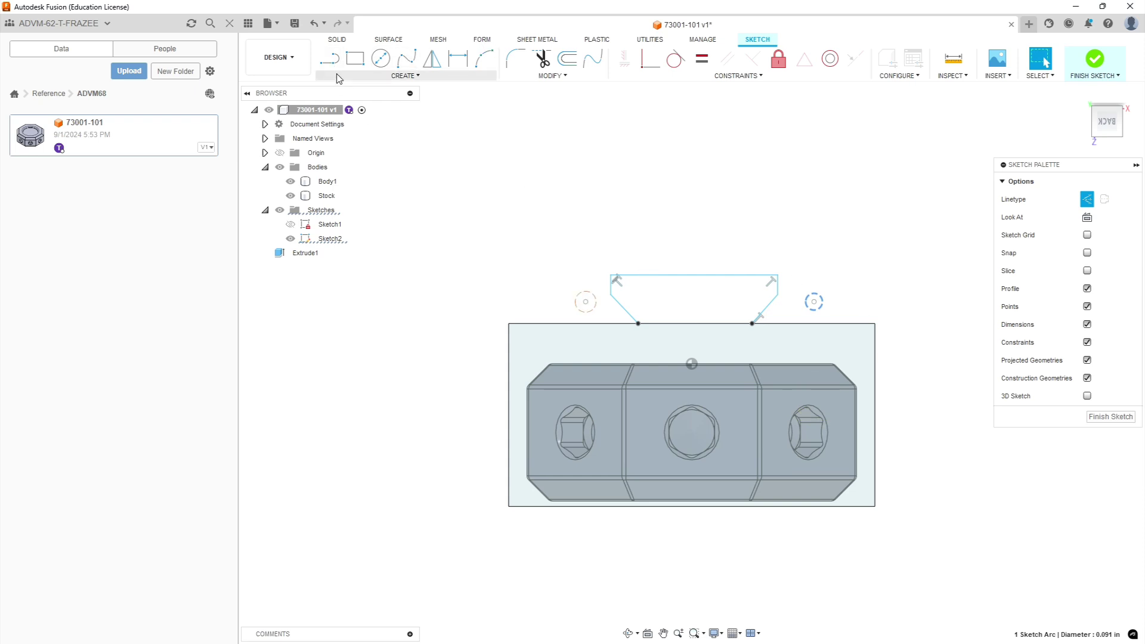
Dimension the right pin circle's diameter as 0.100 in and constrain the left circle equal to it.
{"action": "left_click", "coordinate": [457, 58]}
{"action": "left_click", "coordinate": [822, 302]}
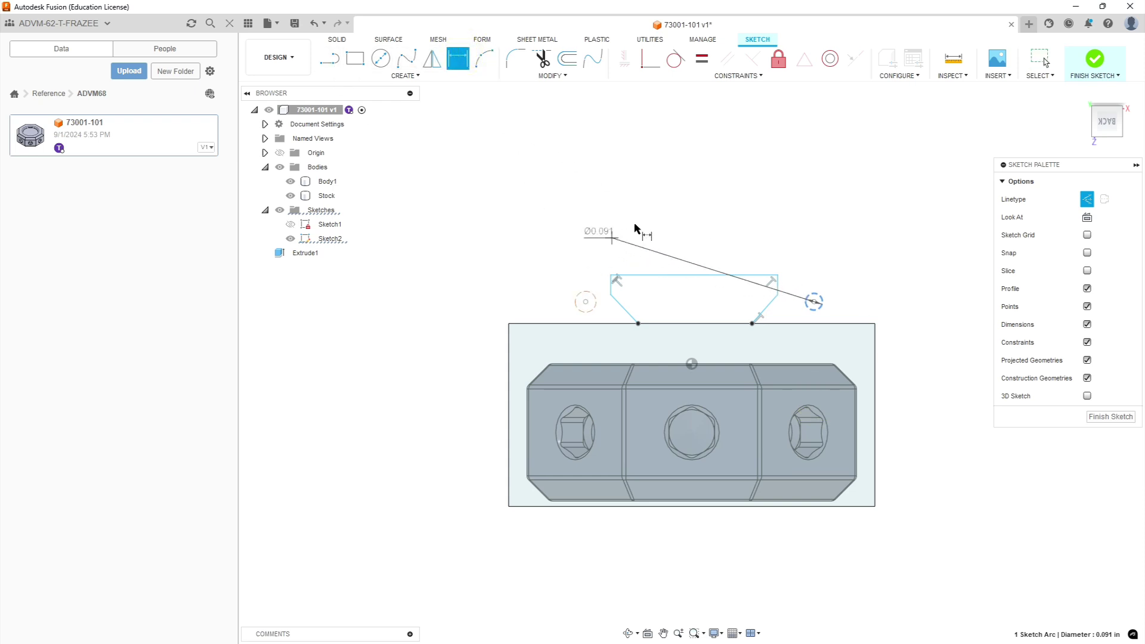
{"action": "left_click", "coordinate": [878, 226]}
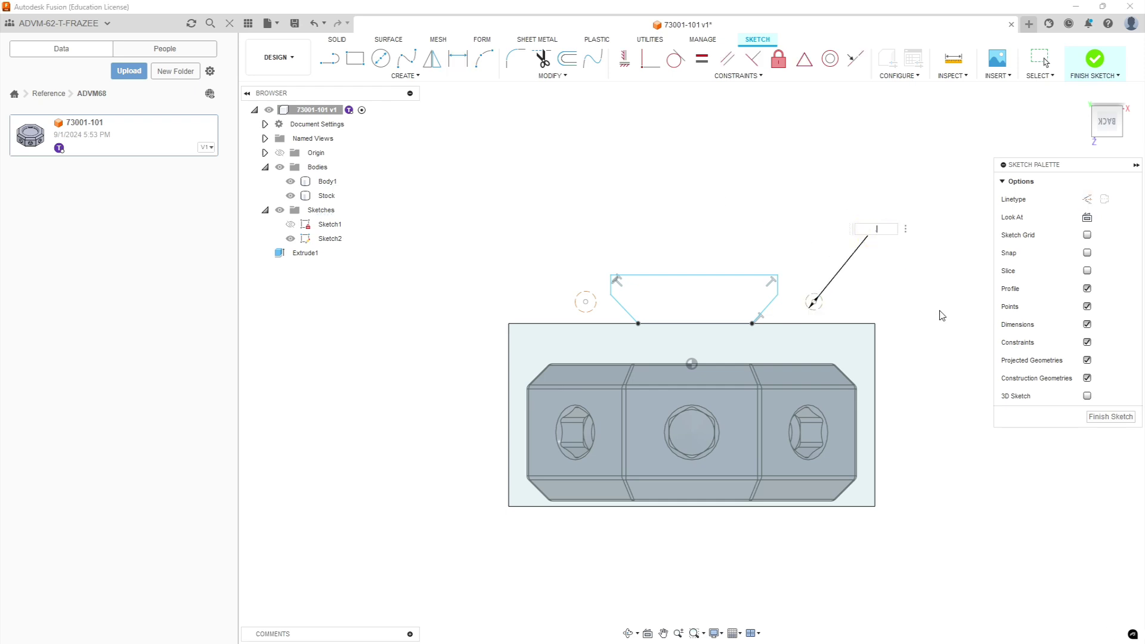
{"action": "key", "text": "Return"}
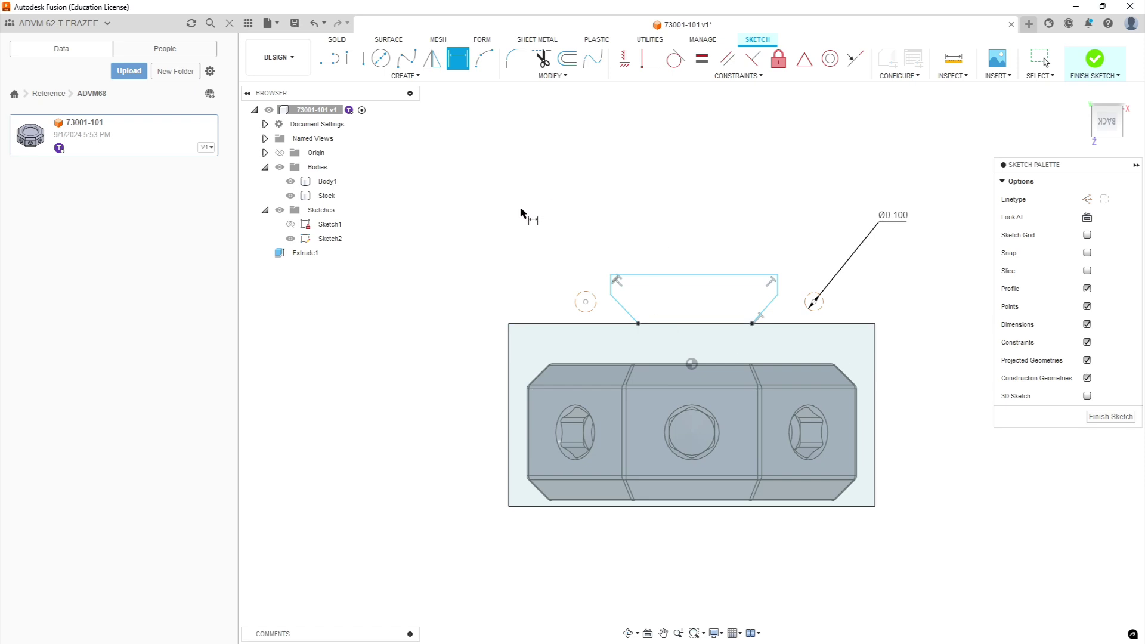
{"action": "left_click", "coordinate": [702, 58]}
{"action": "left_click", "coordinate": [813, 299]}
{"action": "left_click", "coordinate": [585, 302]}
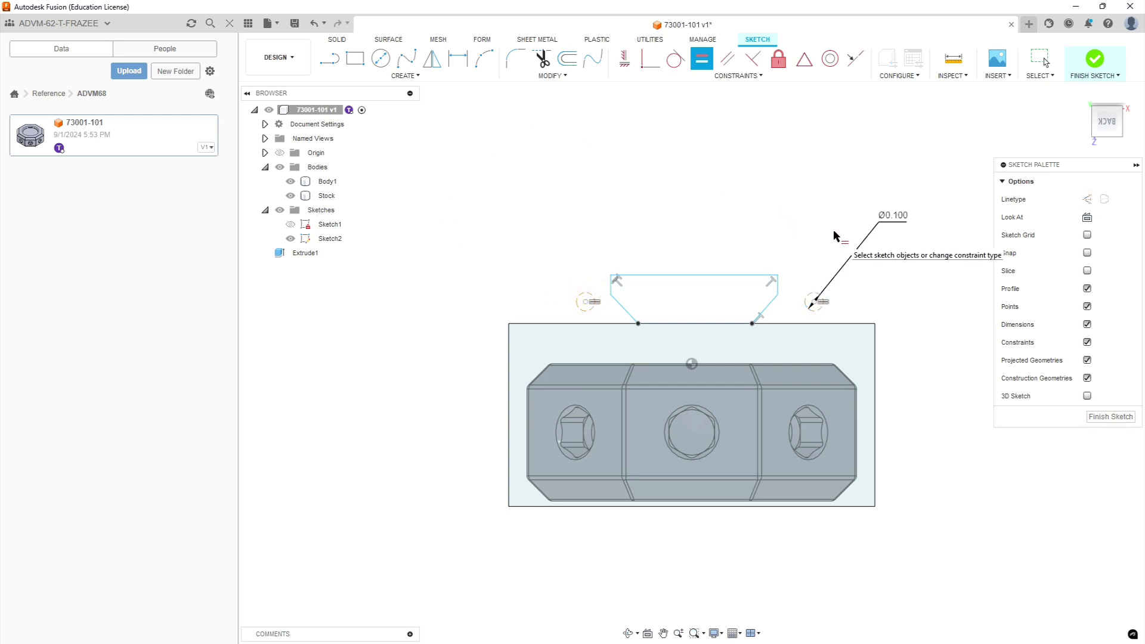
Dimension the angle between the dovetail's right slanted side and the stock's top edge as 60 degrees.
{"action": "left_click", "coordinate": [457, 61]}
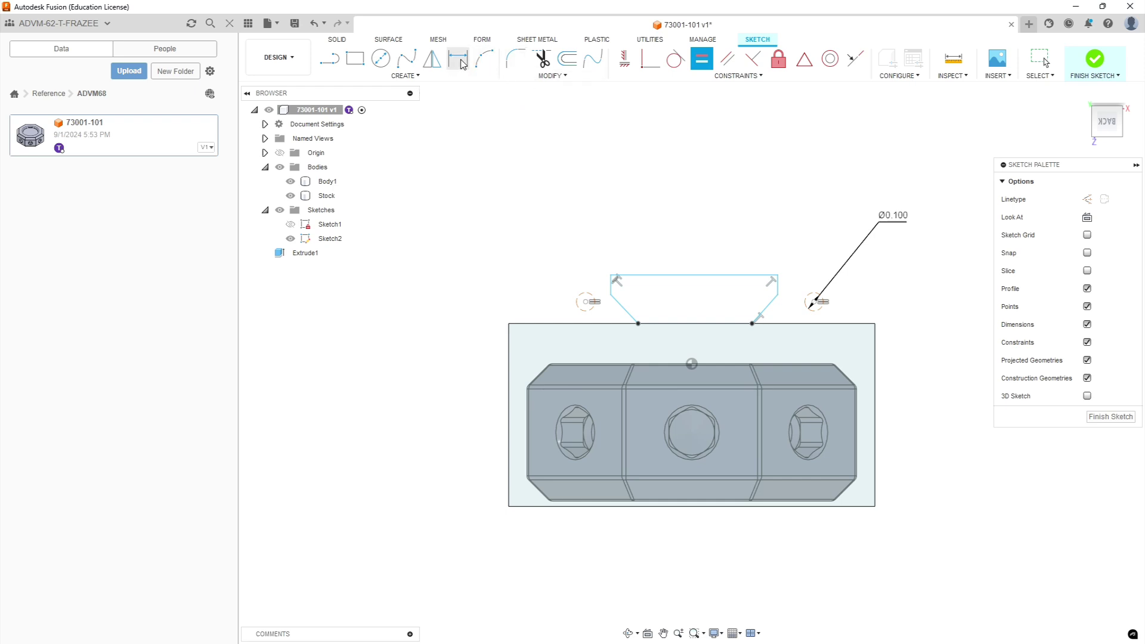
{"action": "left_click", "coordinate": [768, 308]}
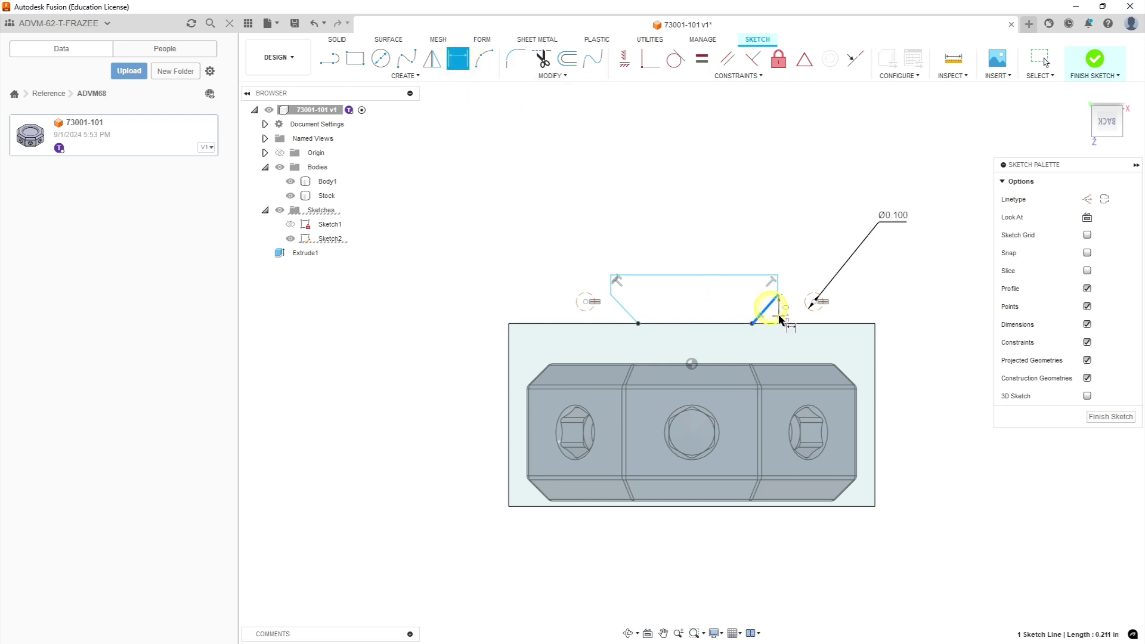
{"action": "left_click", "coordinate": [783, 324]}
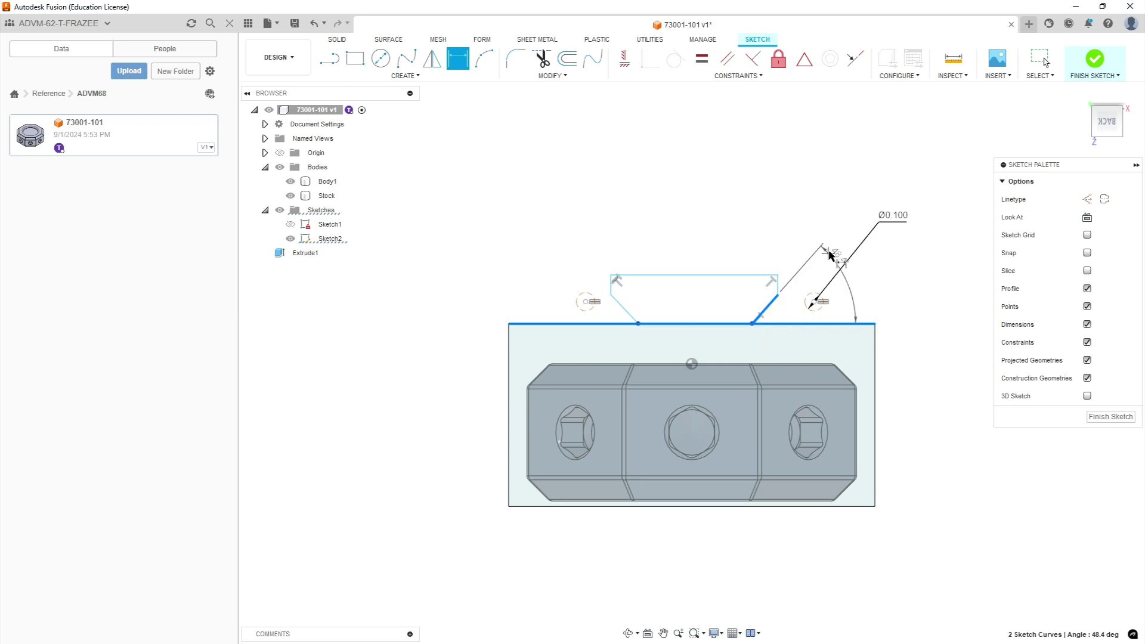
{"action": "left_click", "coordinate": [946, 250]}
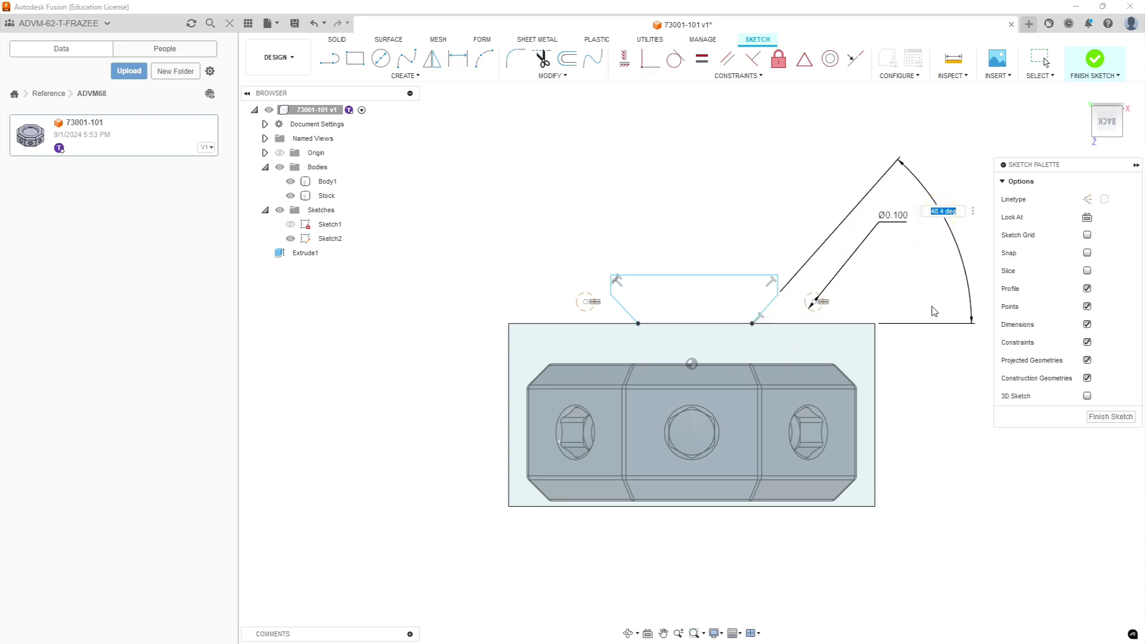
{"action": "type", "text": "60"}
{"action": "key", "text": "Return"}
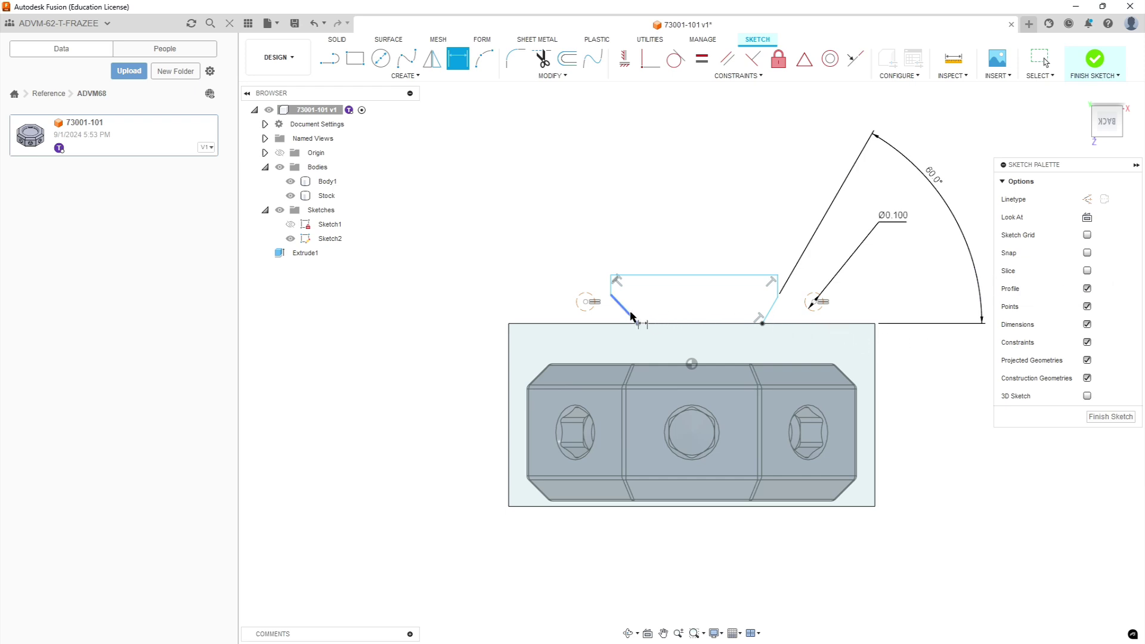
Dimension the angle between the dovetail's left slanted side and the stock's top edge as 60 degrees.
{"action": "left_click", "coordinate": [624, 309]}
{"action": "left_click", "coordinate": [617, 324]}
{"action": "left_click", "coordinate": [512, 275]}
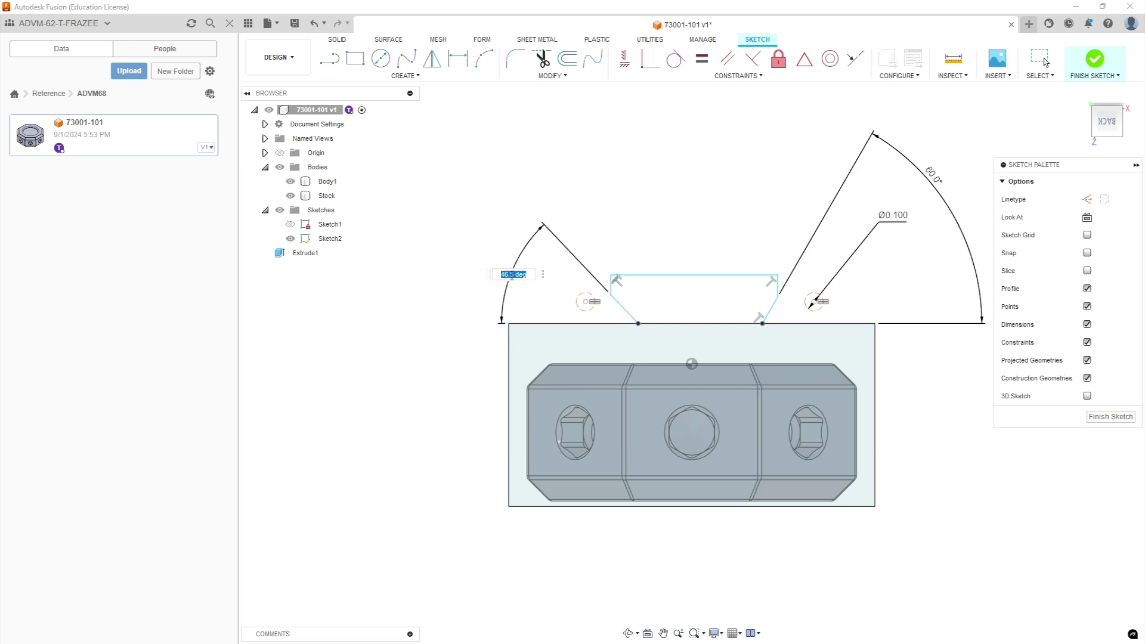
{"action": "type", "text": "60"}
{"action": "key", "text": "Return"}
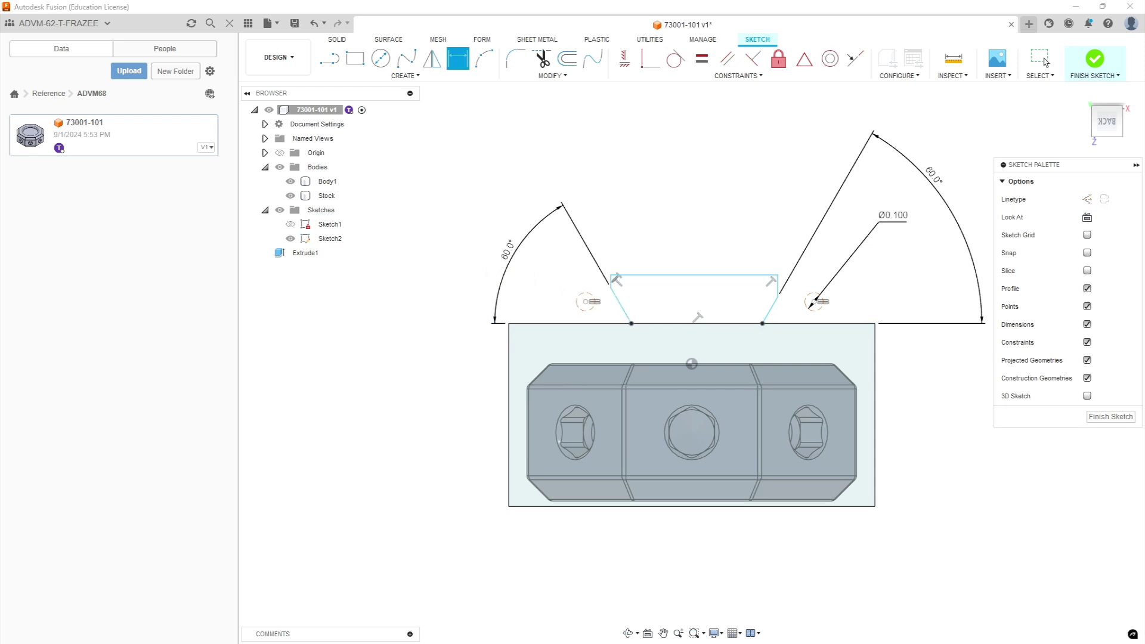
Check the dovetail specification PDF, return to the Fusion sketch, and dimension the short left vertical edge of the dovetail as 0.035 in.
{"action": "key", "text": "alt+Tab"}
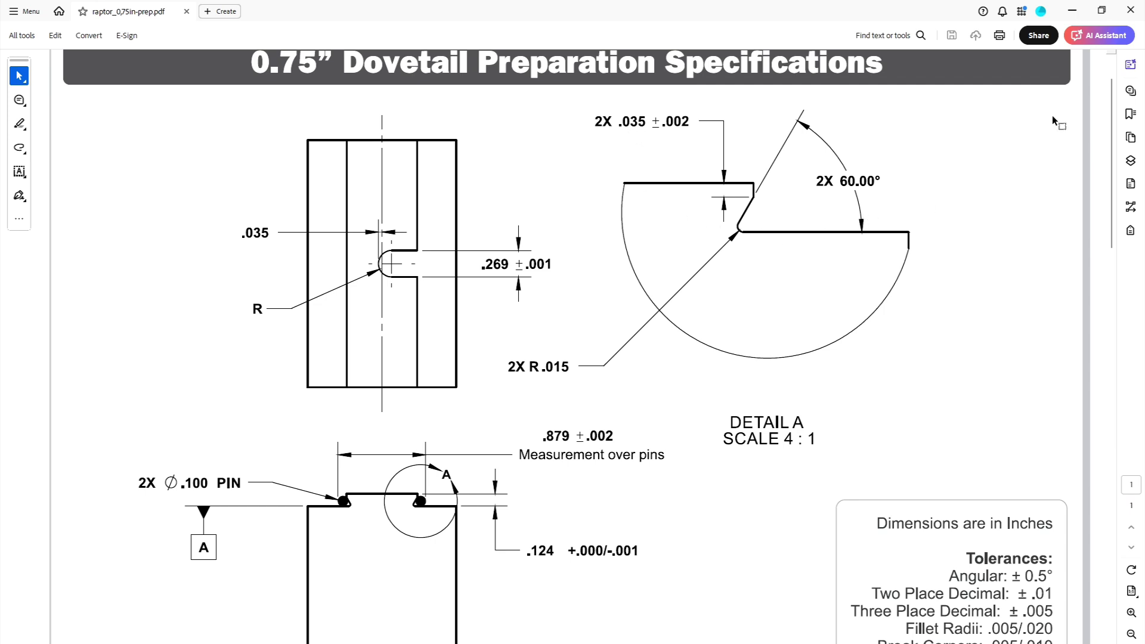
{"action": "left_click", "coordinate": [1075, 10]}
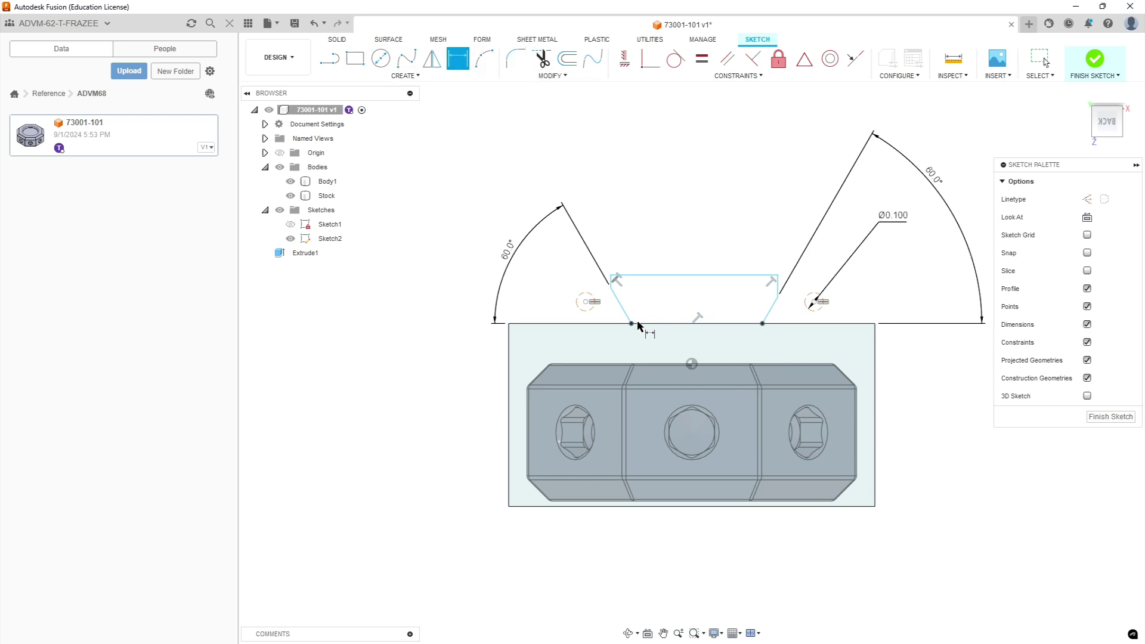
{"action": "scroll", "coordinate": [611, 283], "scroll_direction": "up", "scroll_amount": 3}
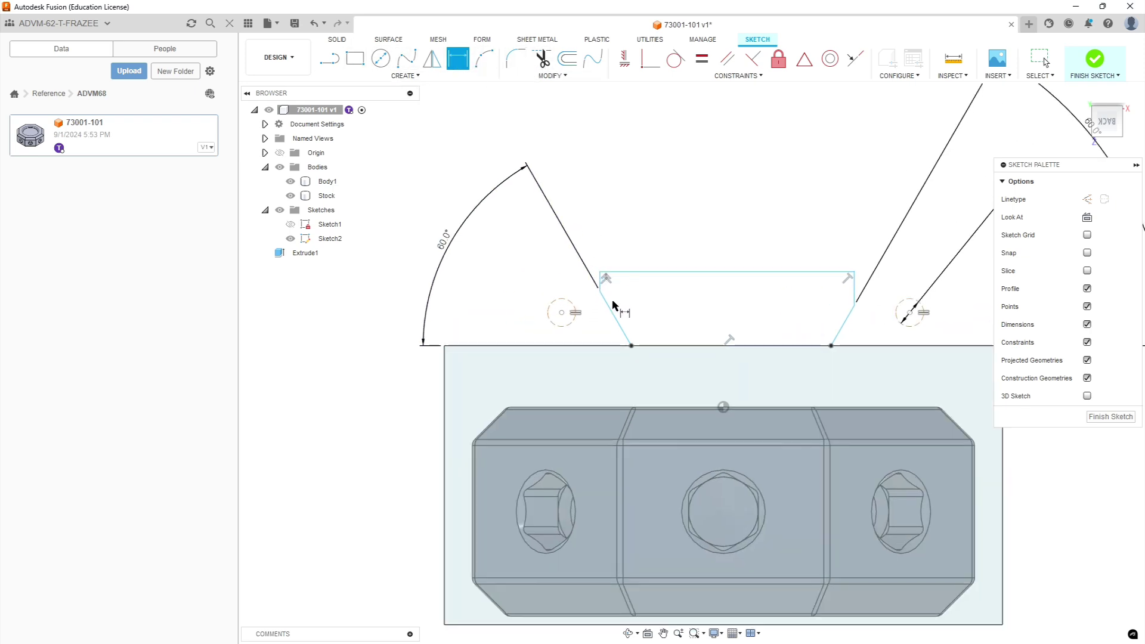
{"action": "left_click", "coordinate": [611, 280]}
{"action": "left_click", "coordinate": [549, 279]}
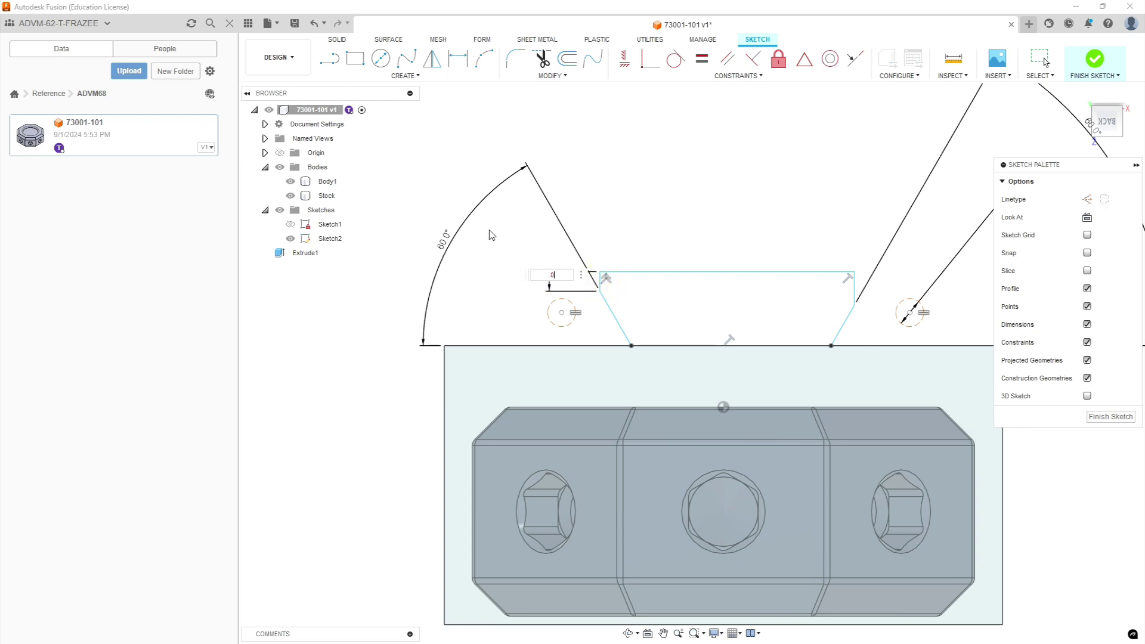
{"action": "key", "text": "Return"}
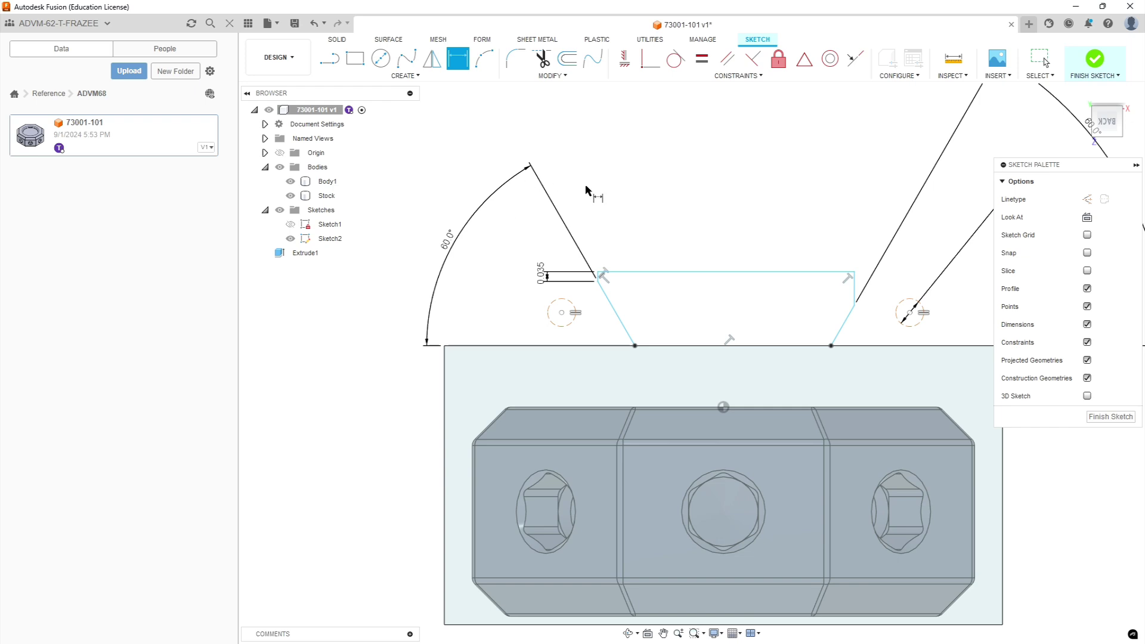
{"action": "key", "text": "Escape"}
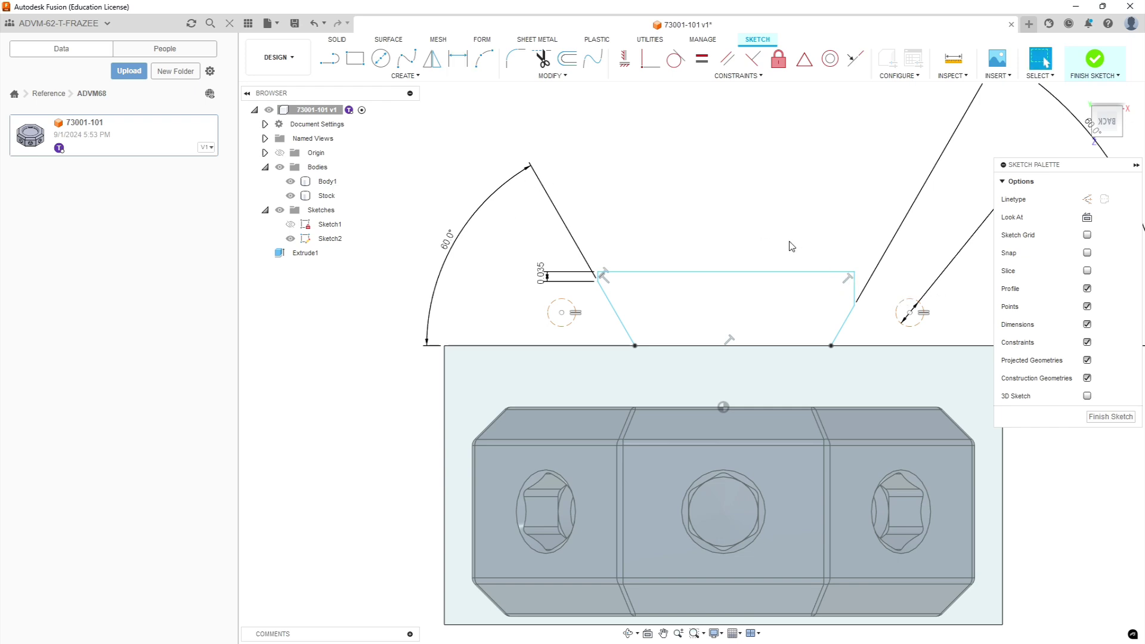
Constrain the dovetail's short right vertical edge equal to the short left vertical edge.
{"action": "scroll", "coordinate": [631, 287], "scroll_direction": "up", "scroll_amount": 2}
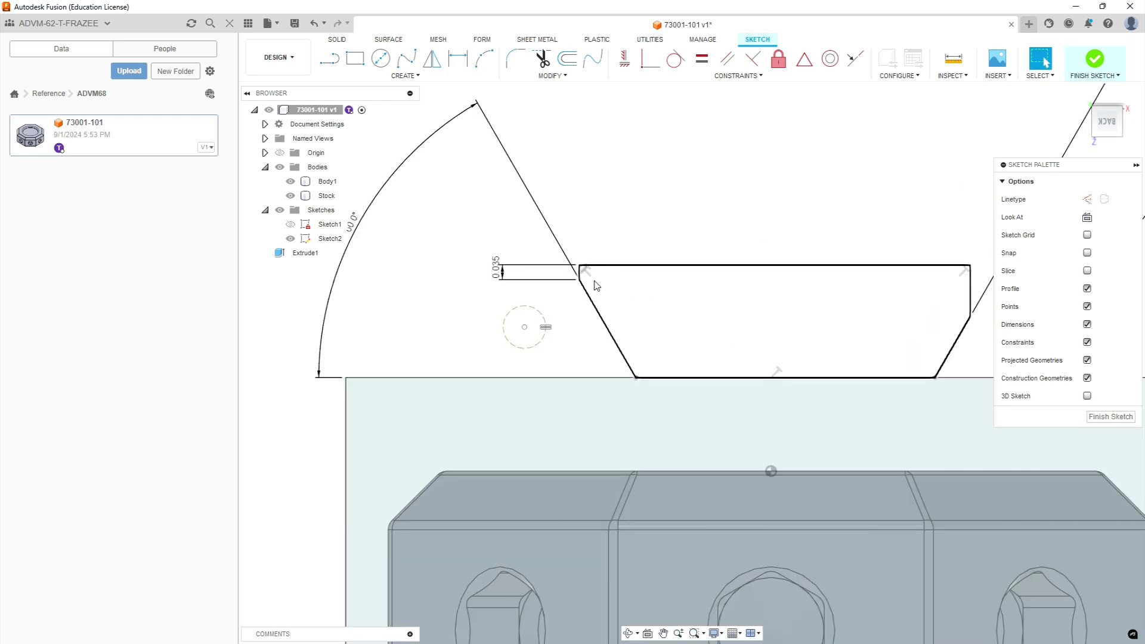
{"action": "left_click", "coordinate": [580, 273]}
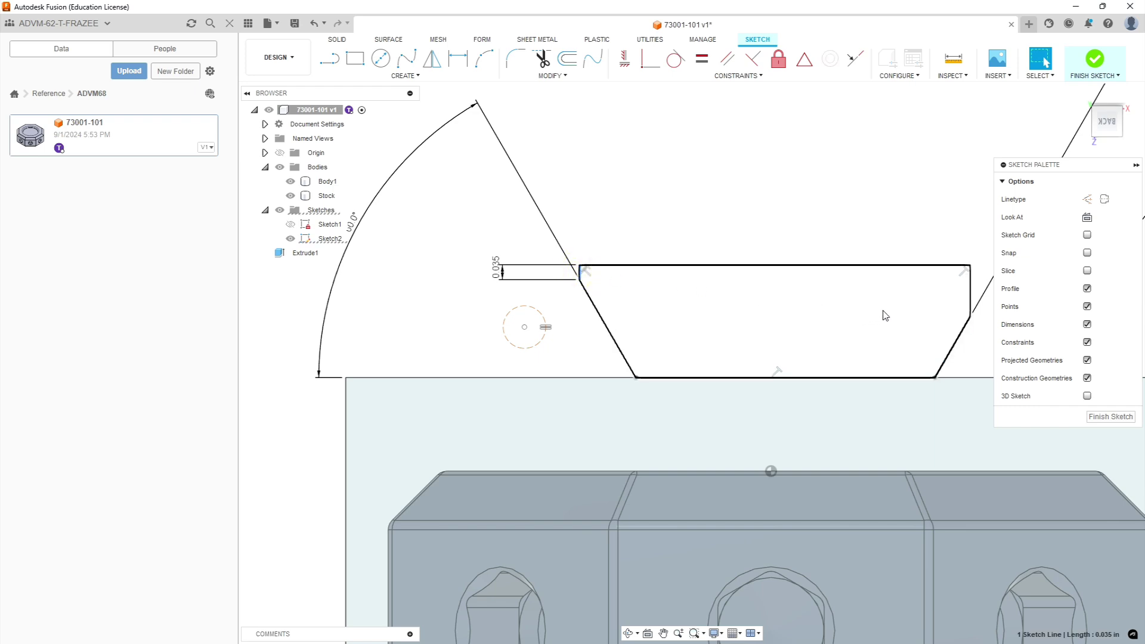
{"action": "left_click", "coordinate": [708, 65]}
{"action": "left_click", "coordinate": [971, 289]}
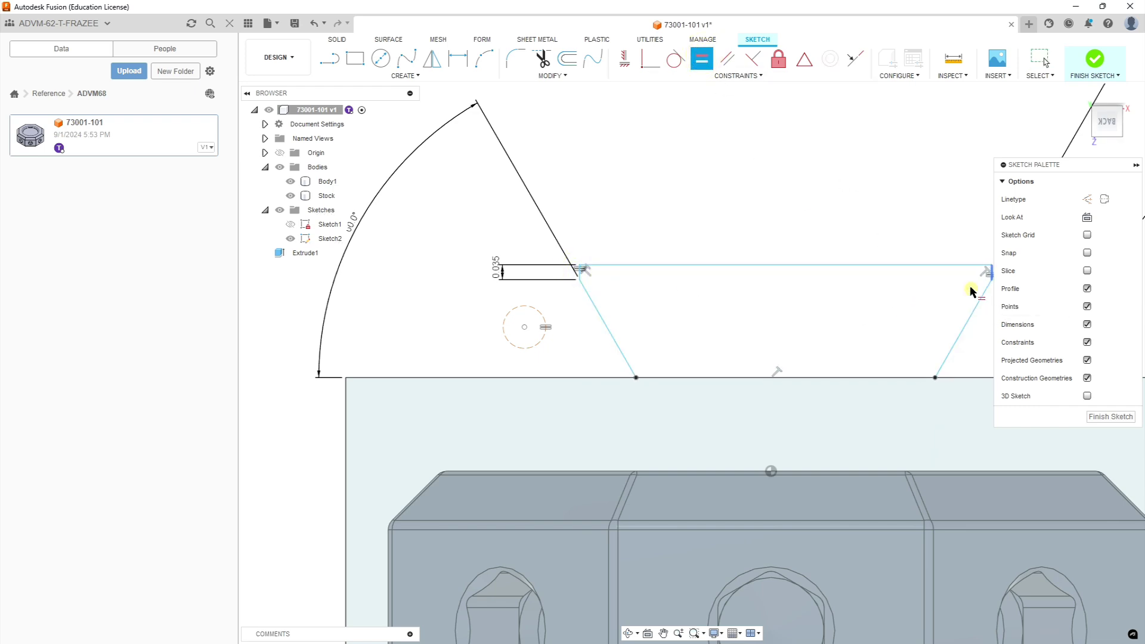
{"action": "scroll", "coordinate": [814, 236], "scroll_direction": "down", "scroll_amount": 2}
{"action": "scroll", "coordinate": [816, 240], "scroll_direction": "down", "scroll_amount": 4}
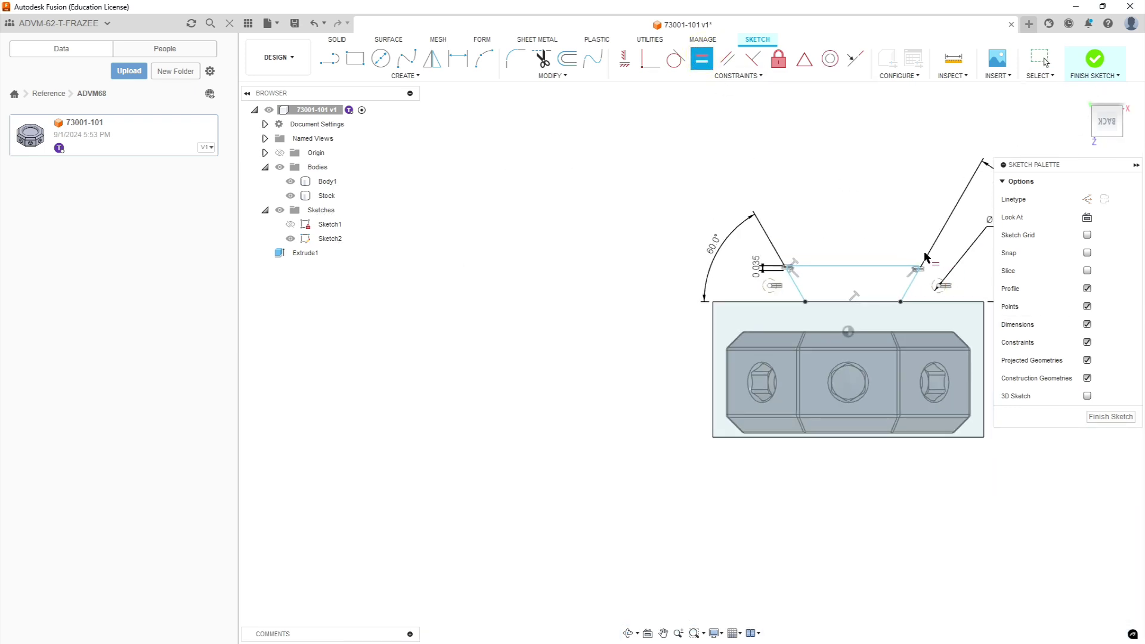
{"action": "scroll", "coordinate": [894, 283], "scroll_direction": "up", "scroll_amount": 5}
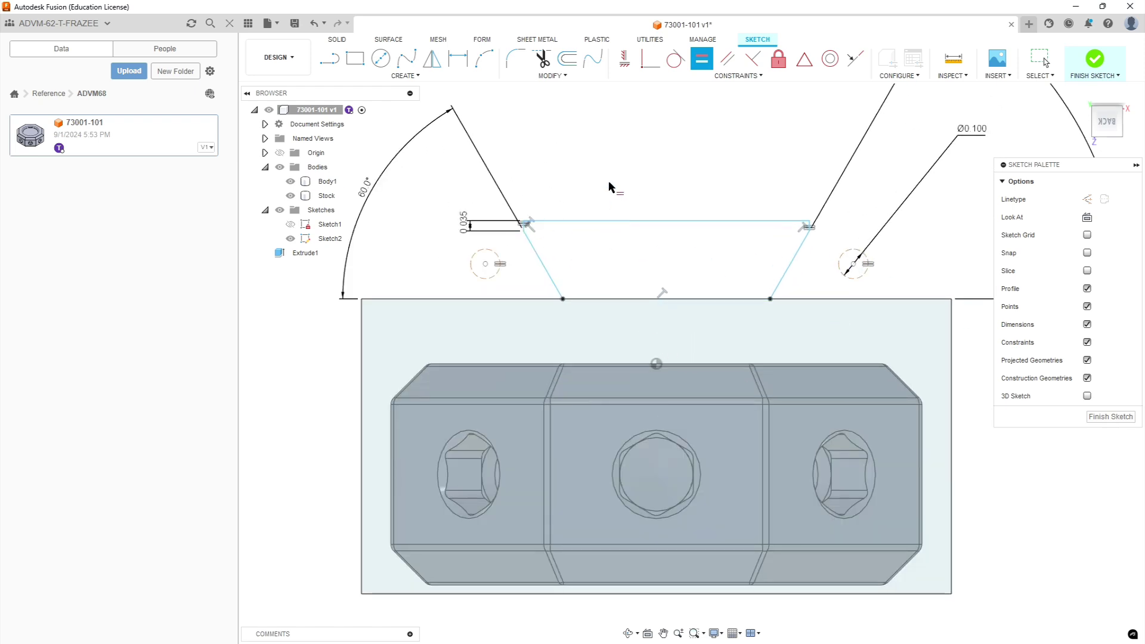
{"action": "key", "text": "Escape"}
Draw a vertical construction line joining the midpoints of the dovetail's top edge and the stock's top edge to centre the dovetail.
{"action": "left_click", "coordinate": [329, 58]}
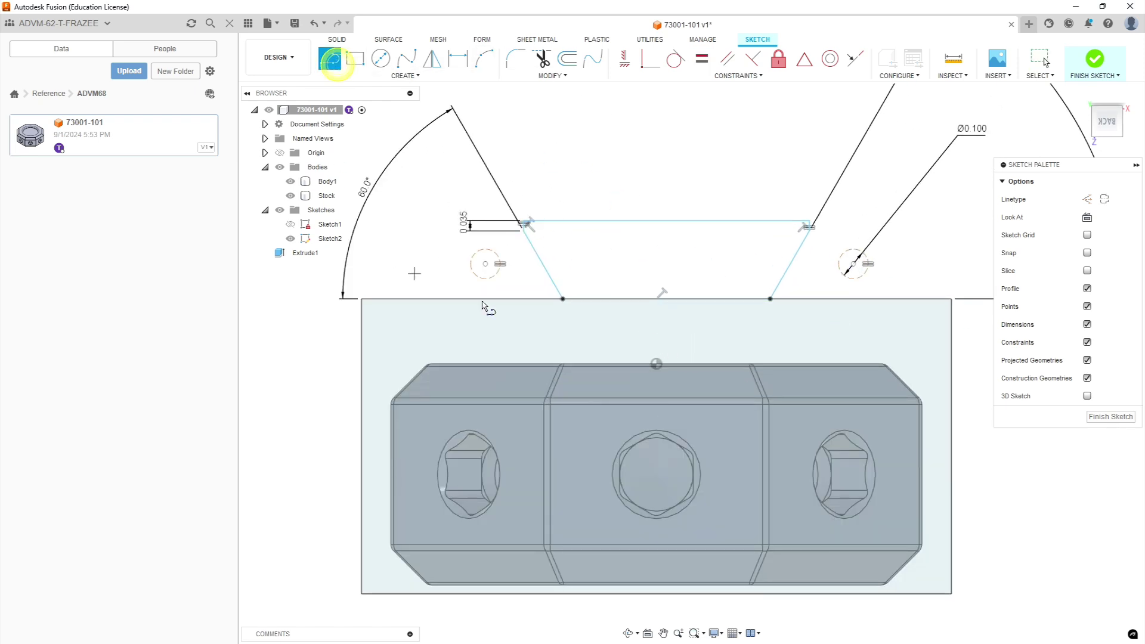
{"action": "left_click", "coordinate": [665, 222]}
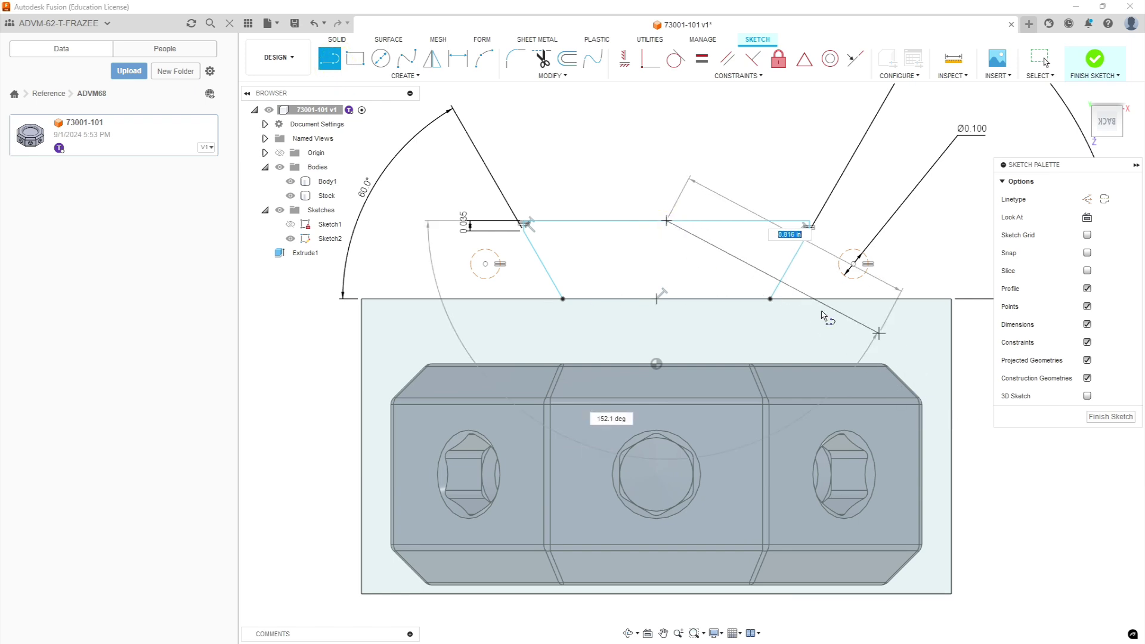
{"action": "left_click", "coordinate": [657, 299]}
{"action": "key", "text": "Escape"}
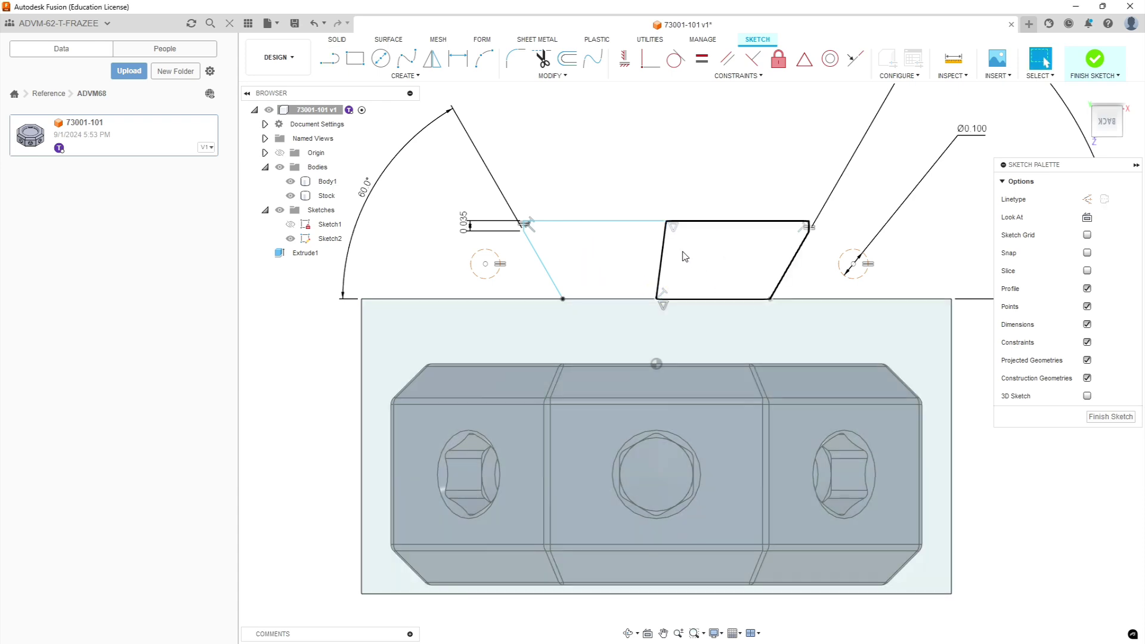
{"action": "right_click", "coordinate": [665, 242]}
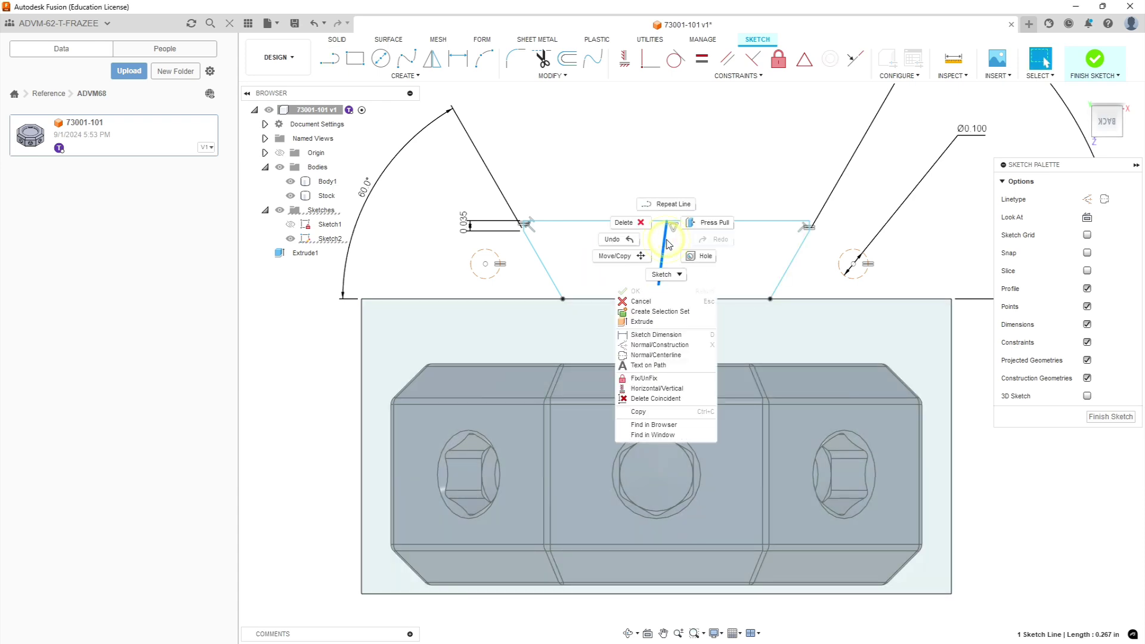
{"action": "left_click", "coordinate": [656, 344]}
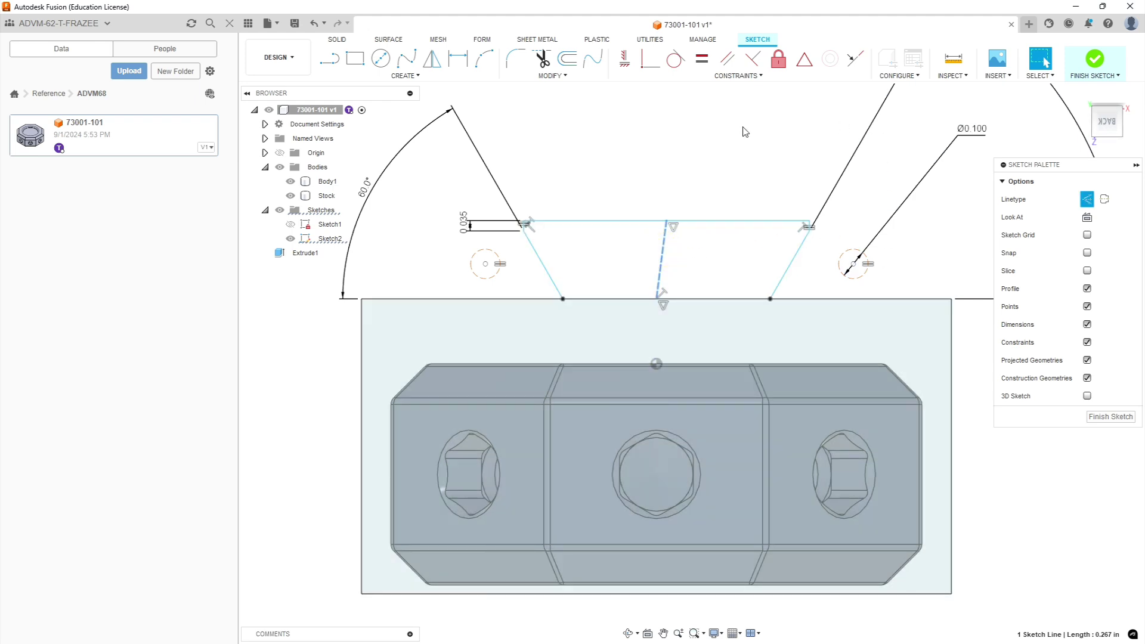
{"action": "left_click", "coordinate": [627, 59]}
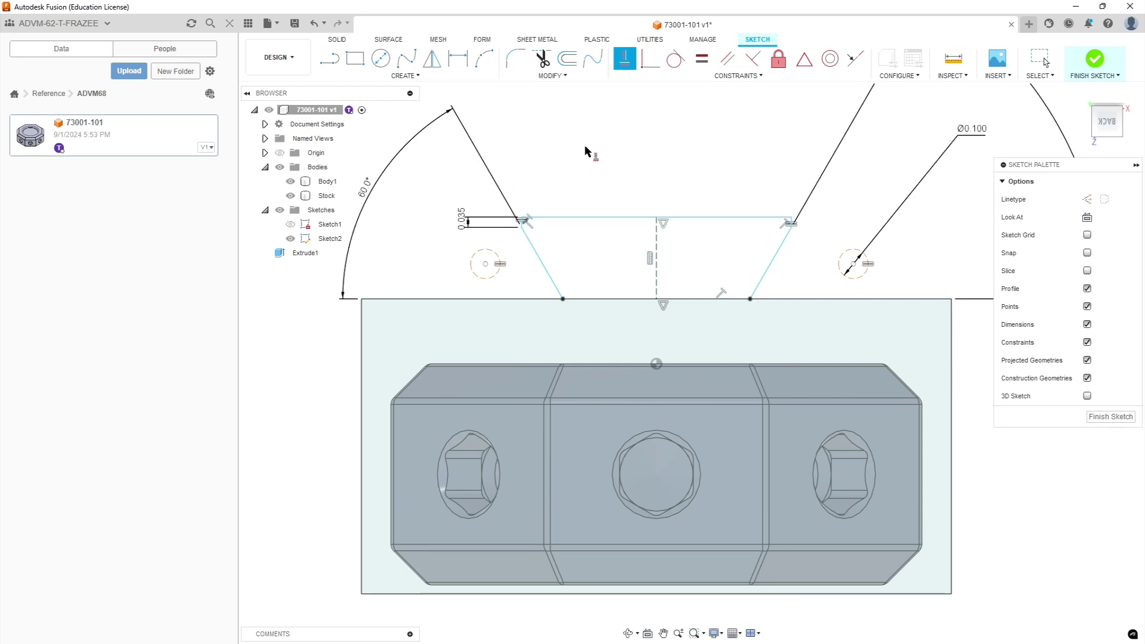
{"action": "key", "text": "Escape"}
Constrain the left pin circle tangent to the dovetail's left slanted side and to the stock's top edge.
{"action": "left_click", "coordinate": [679, 65]}
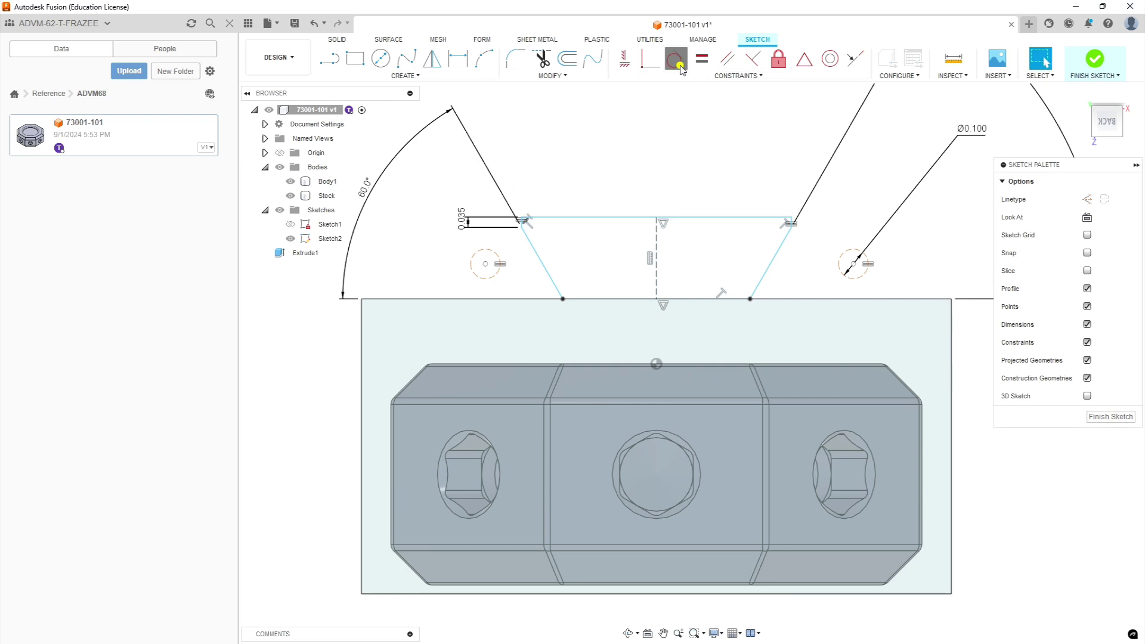
{"action": "left_click", "coordinate": [497, 276]}
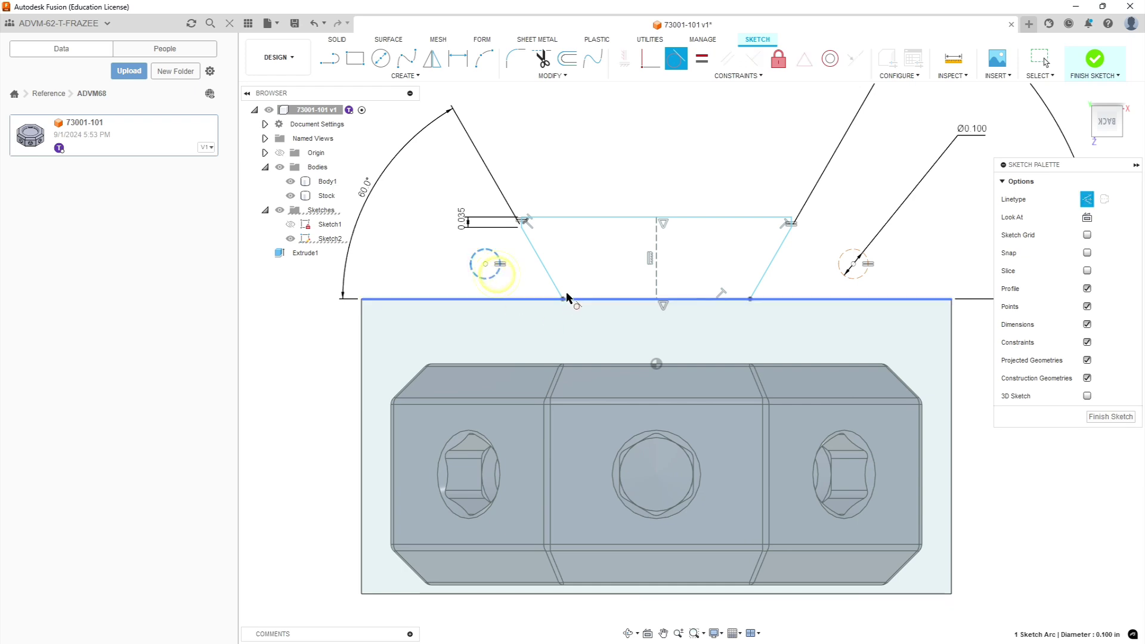
{"action": "left_click", "coordinate": [543, 269]}
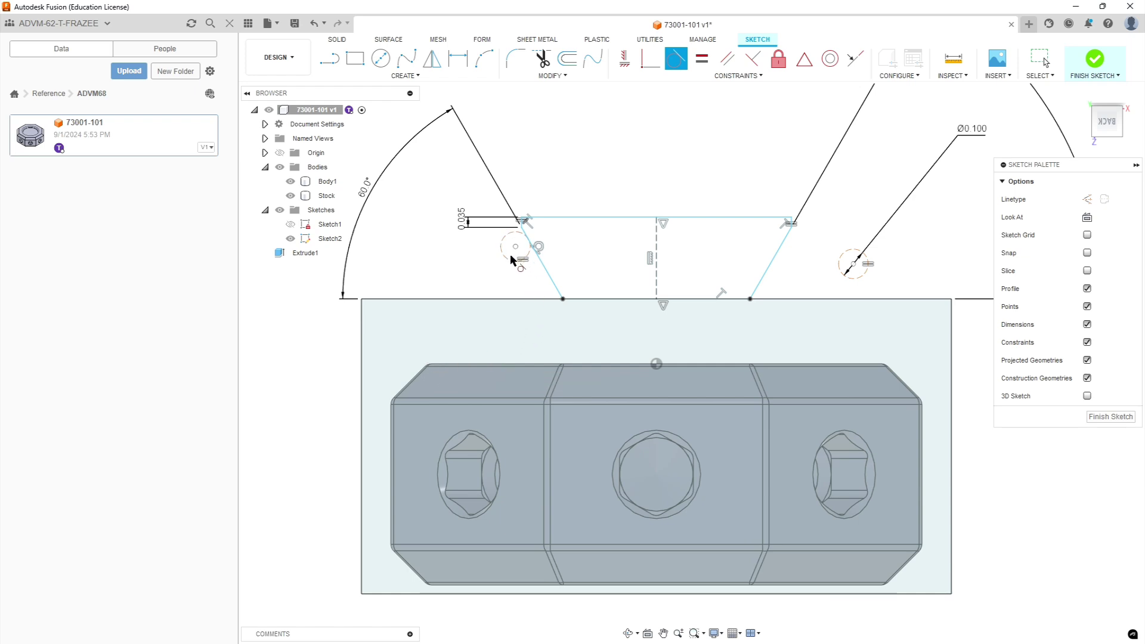
{"action": "left_click", "coordinate": [510, 297]}
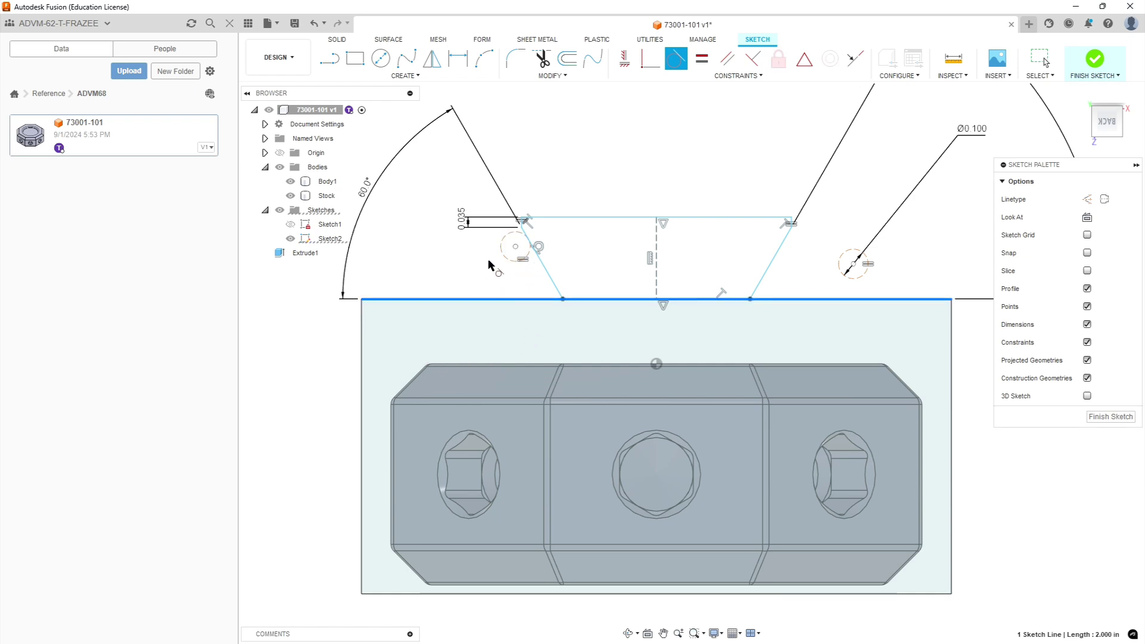
{"action": "left_click", "coordinate": [502, 256]}
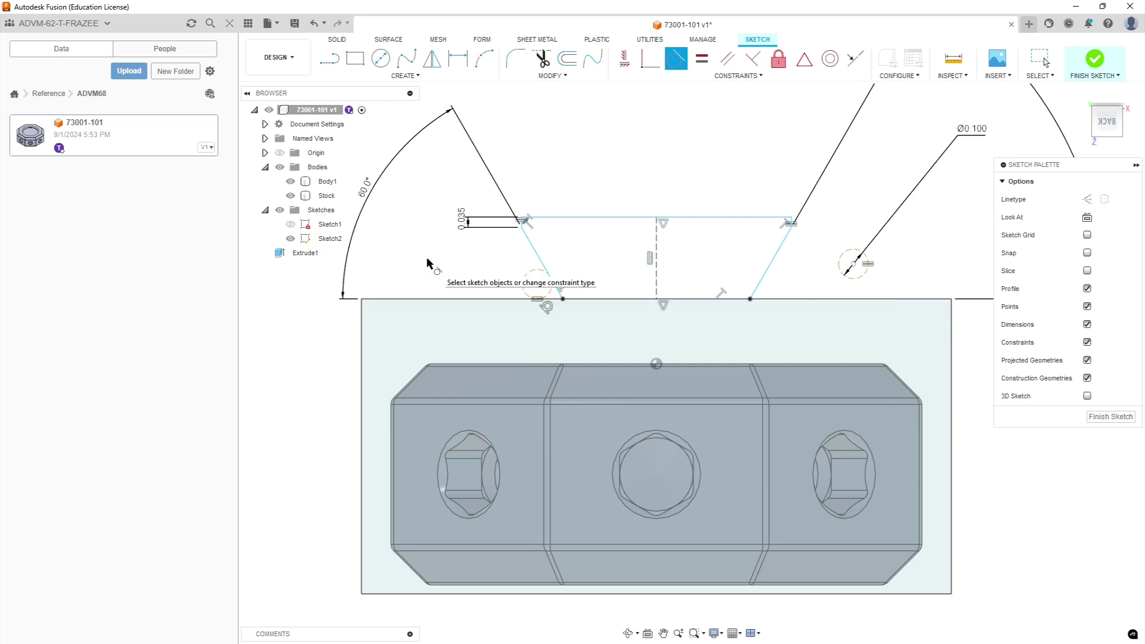
Constrain the right pin circle tangent to the dovetail's right slanted side and to the stock's top edge.
{"action": "left_click", "coordinate": [851, 265]}
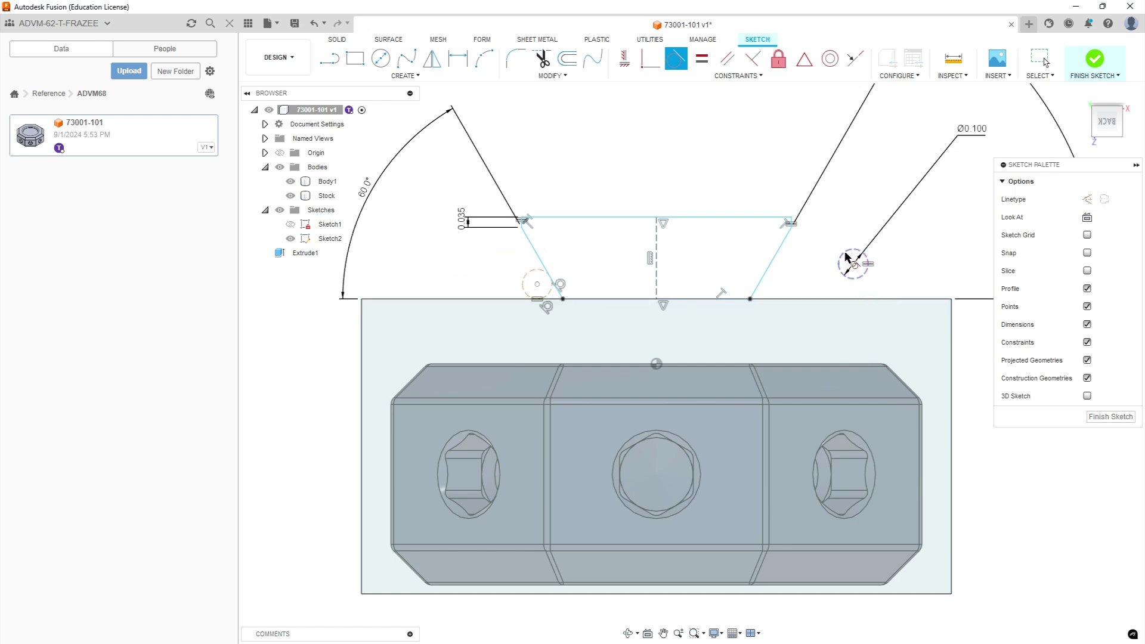
{"action": "left_click", "coordinate": [778, 250]}
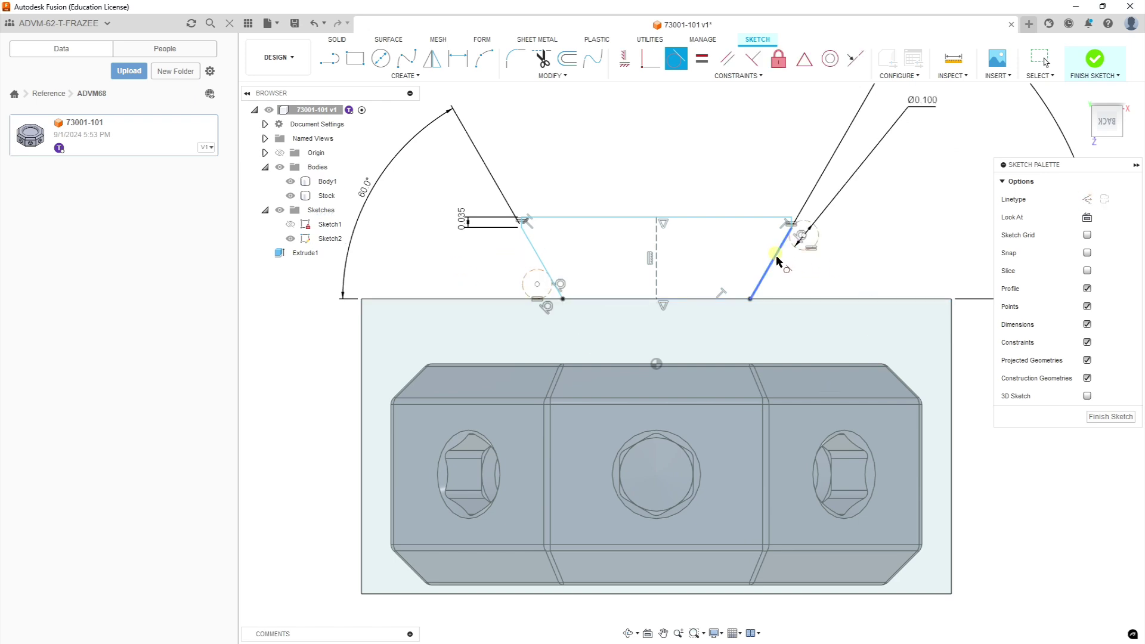
{"action": "left_click", "coordinate": [816, 238]}
{"action": "left_click", "coordinate": [815, 299]}
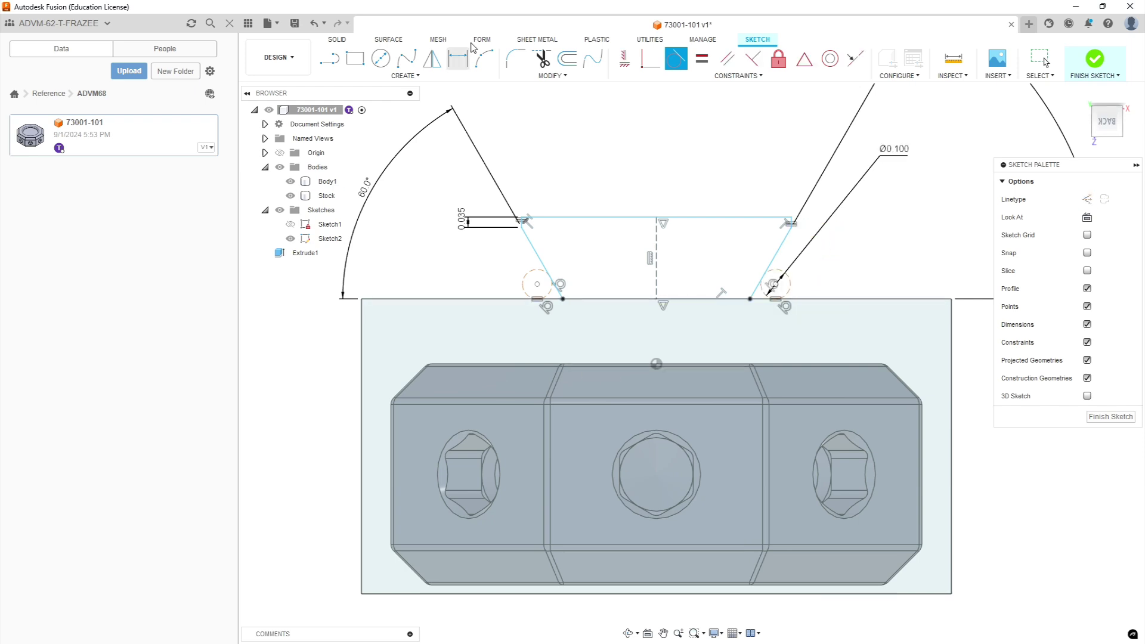
Check the over-pins measurement in the specification PDF, then return to Fusion and dimension the pin circles between their outer tangents as 0.879 in.
{"action": "key", "text": "alt+Tab"}
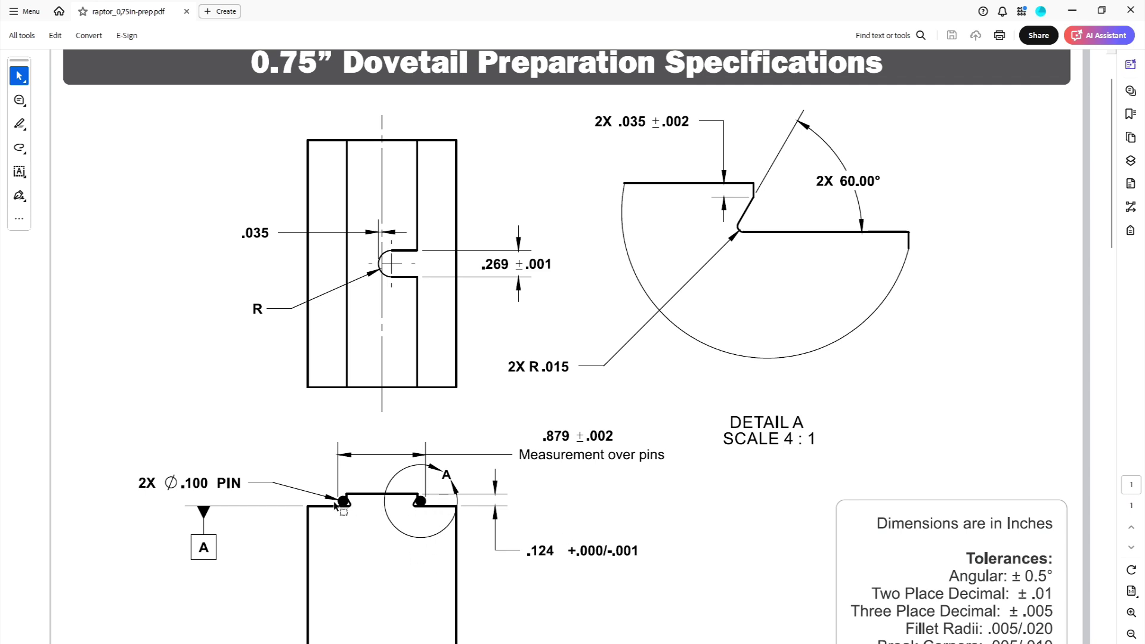
{"action": "key", "text": "alt+Tab"}
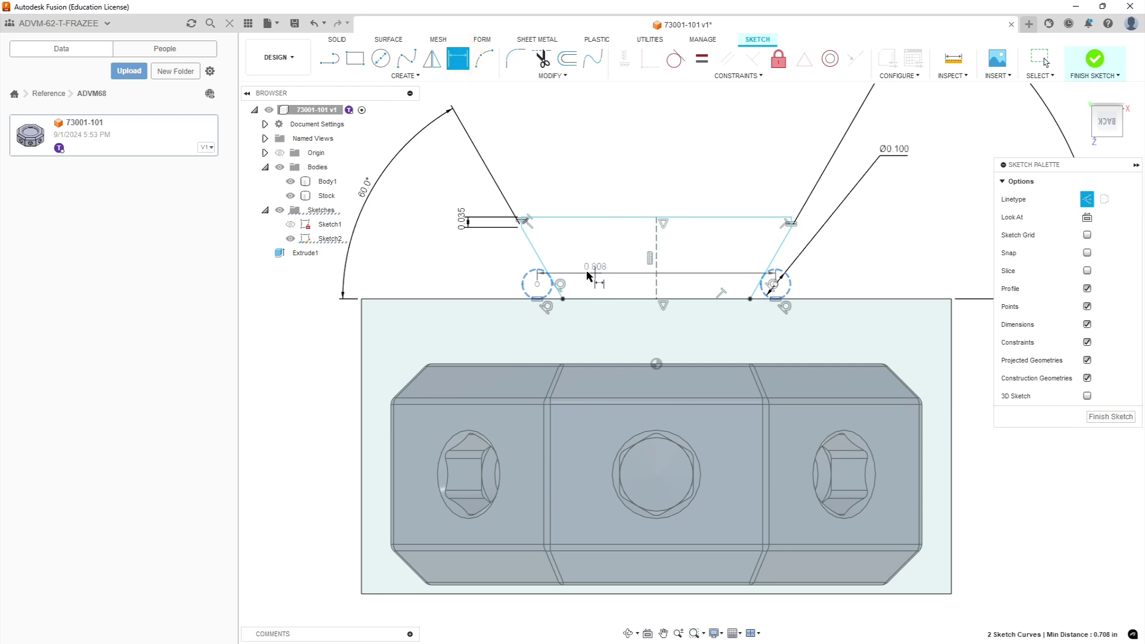
{"action": "key", "text": "Escape"}
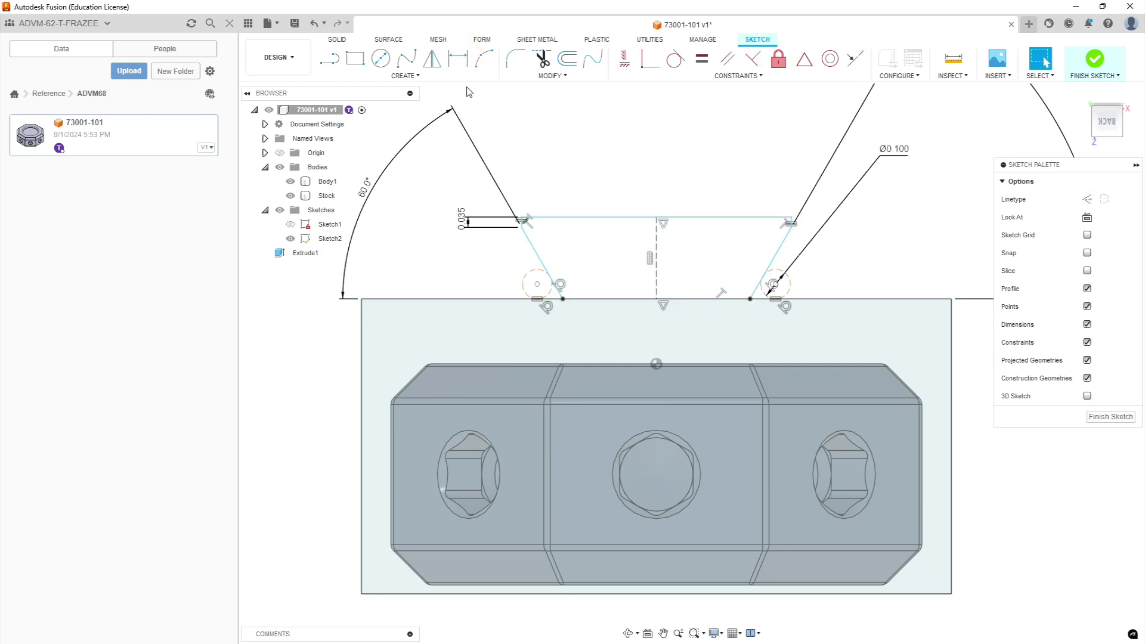
{"action": "left_click", "coordinate": [458, 58]}
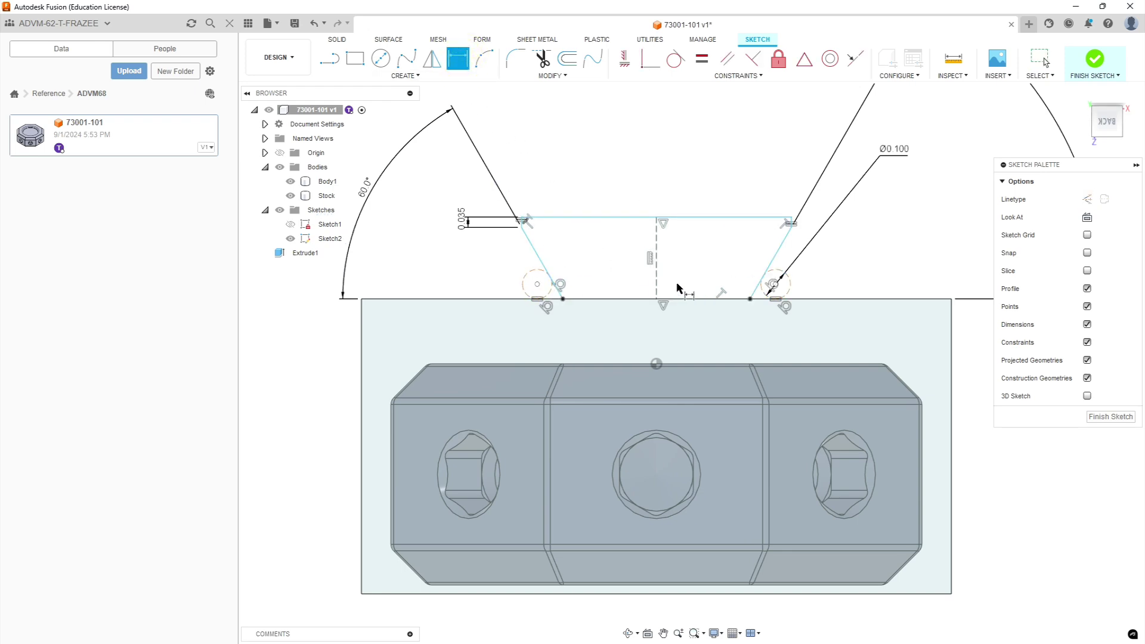
{"action": "right_click", "coordinate": [533, 282]}
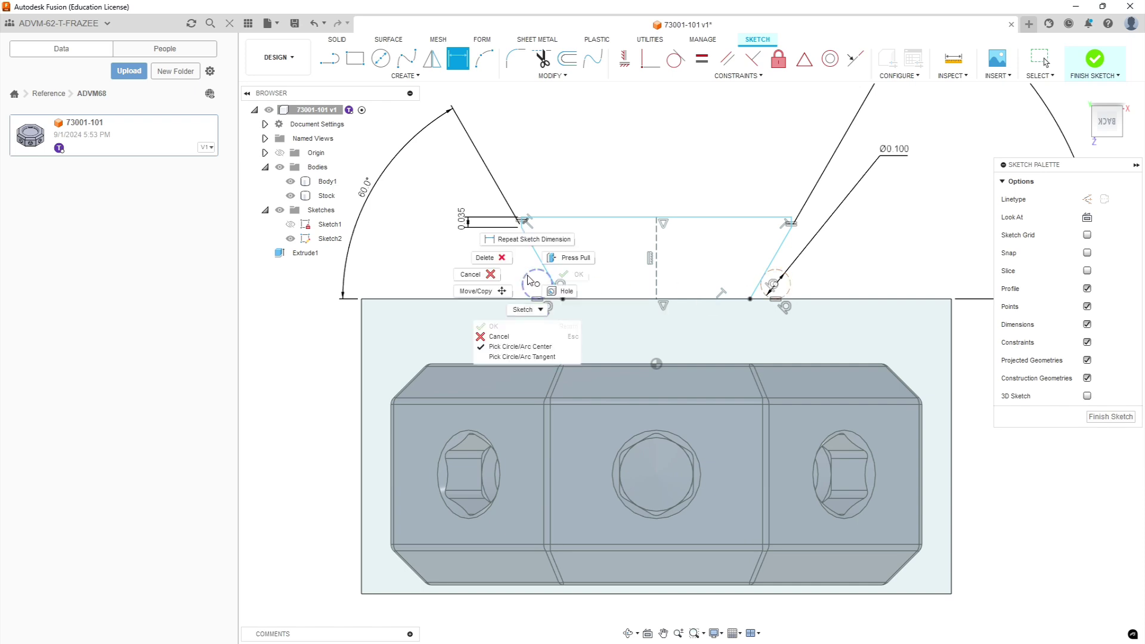
{"action": "left_click", "coordinate": [516, 357]}
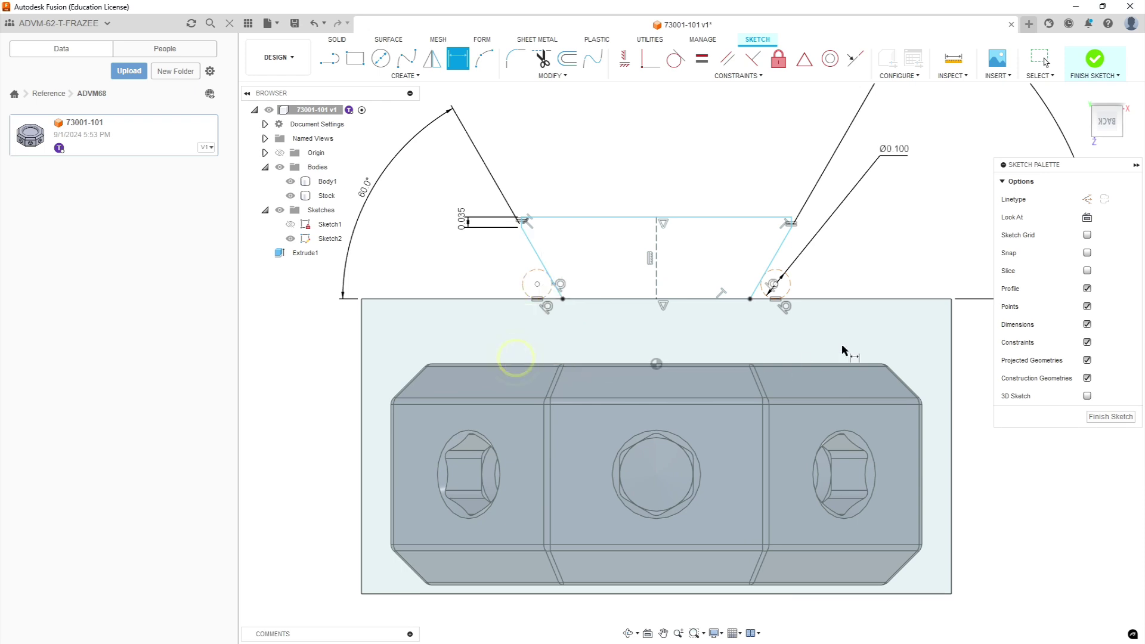
{"action": "left_click", "coordinate": [789, 284]}
{"action": "left_click", "coordinate": [544, 276]}
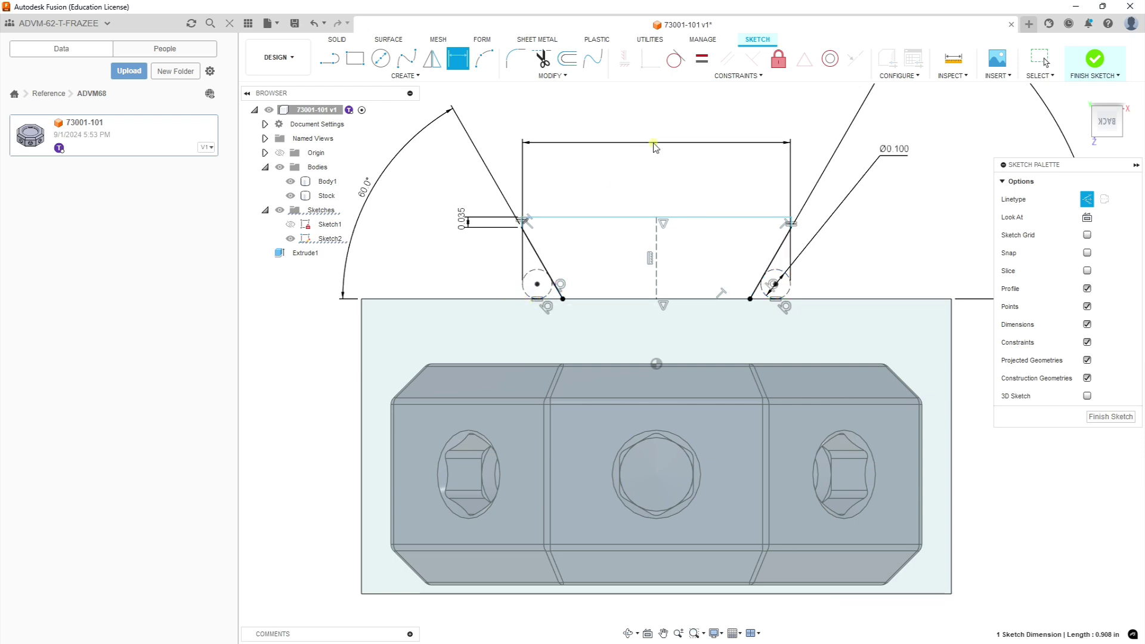
{"action": "left_click", "coordinate": [655, 143]}
{"action": "type", "text": ".875"}
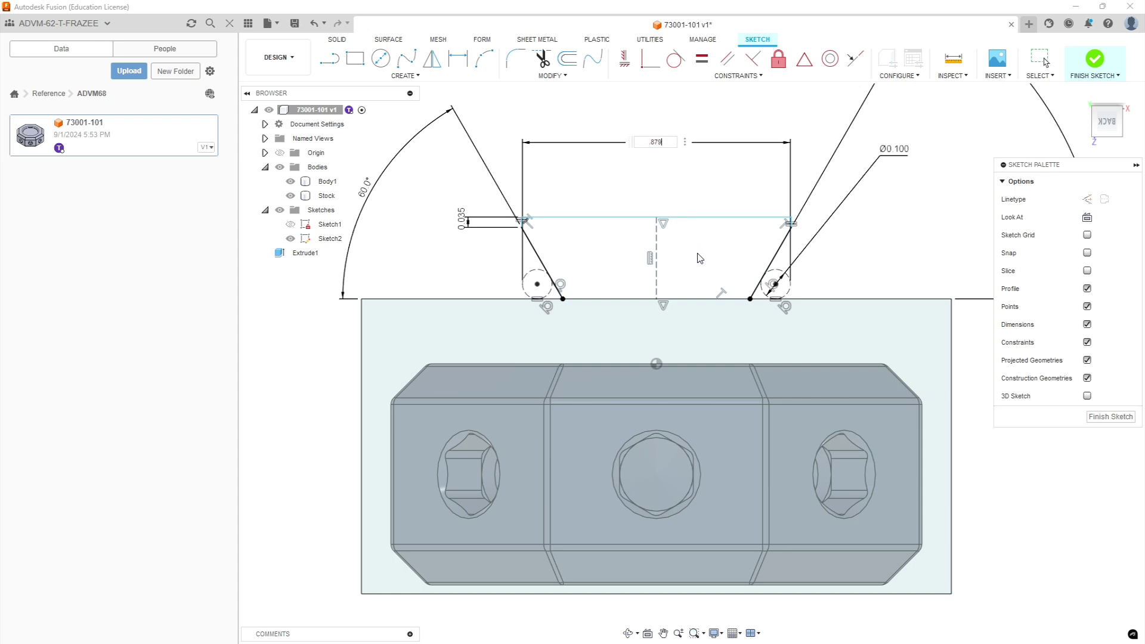
{"action": "key", "text": "Return"}
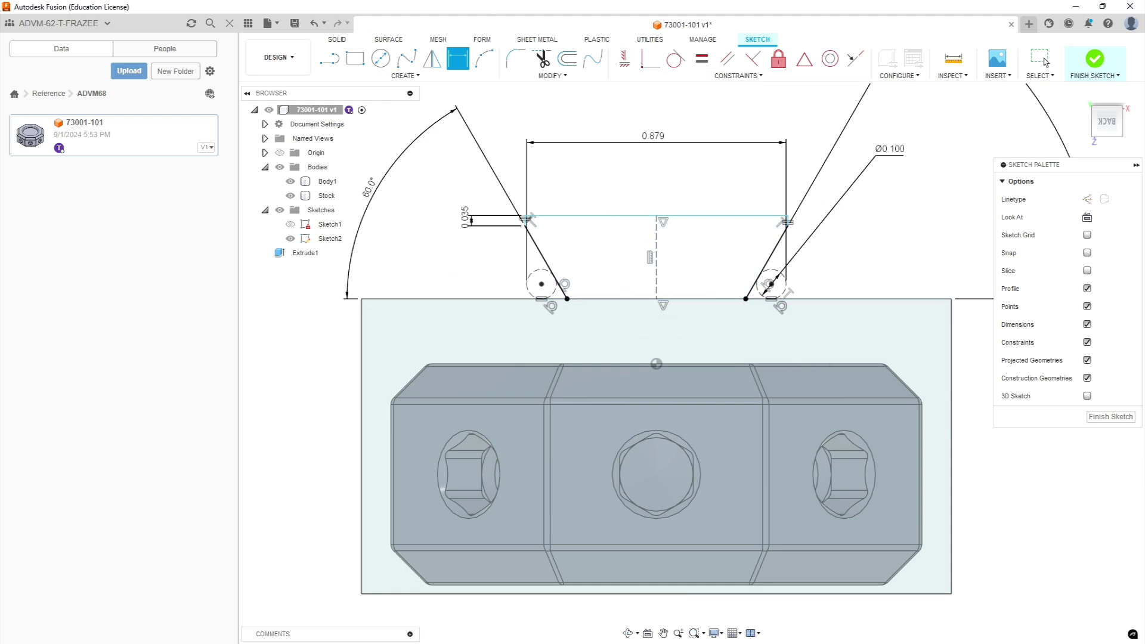
Following the dovetail specification PDF, dimension the height from the stock's top edge to the dovetail's top edge as 0.124 in and finish the Fusion sketch.
{"action": "key", "text": "alt+Tab"}
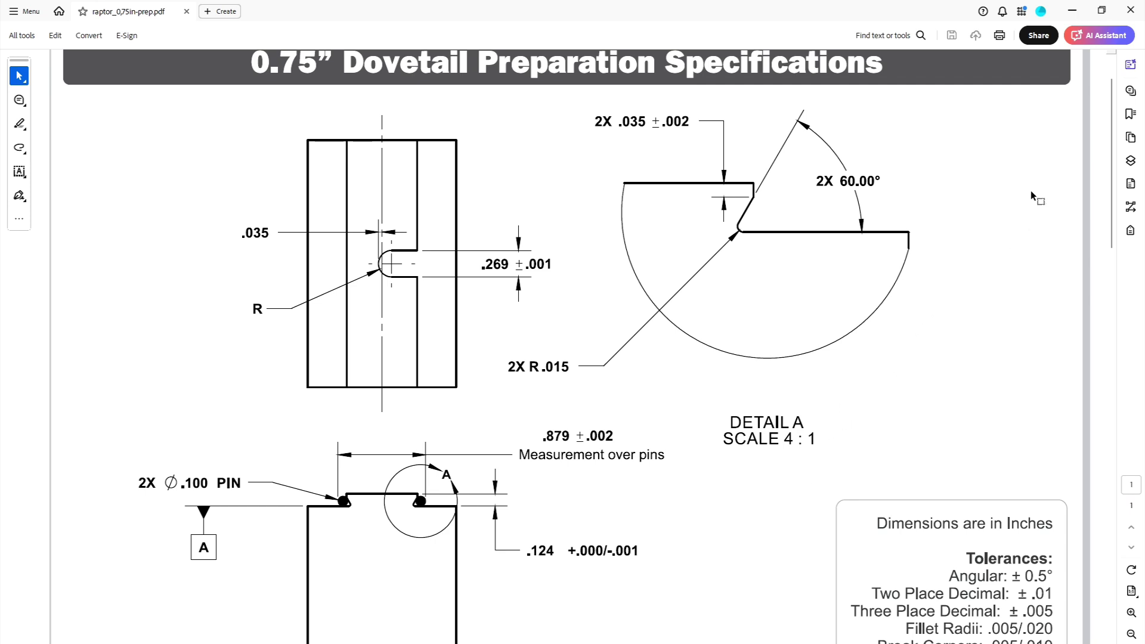
{"action": "key", "text": "alt+Tab"}
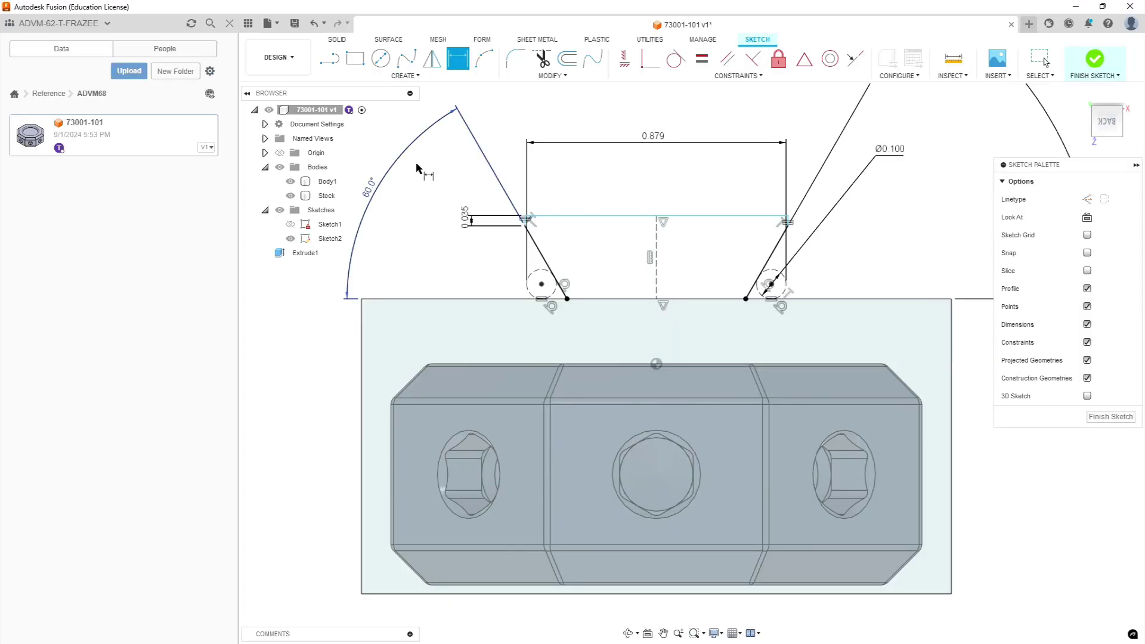
{"action": "left_click", "coordinate": [735, 216]}
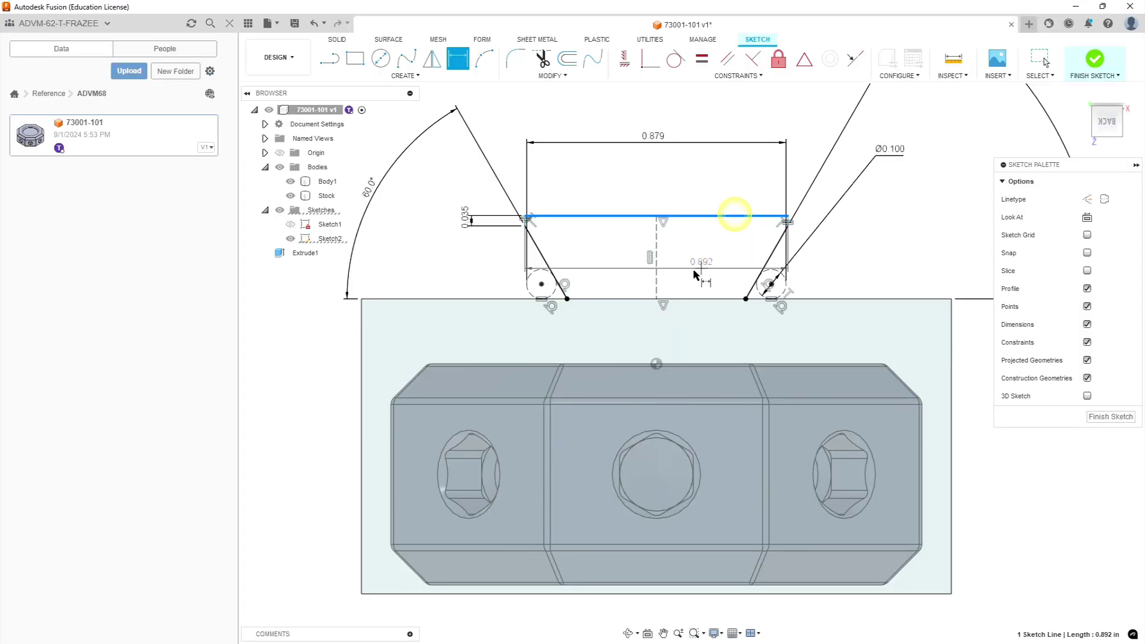
{"action": "left_click", "coordinate": [700, 301]}
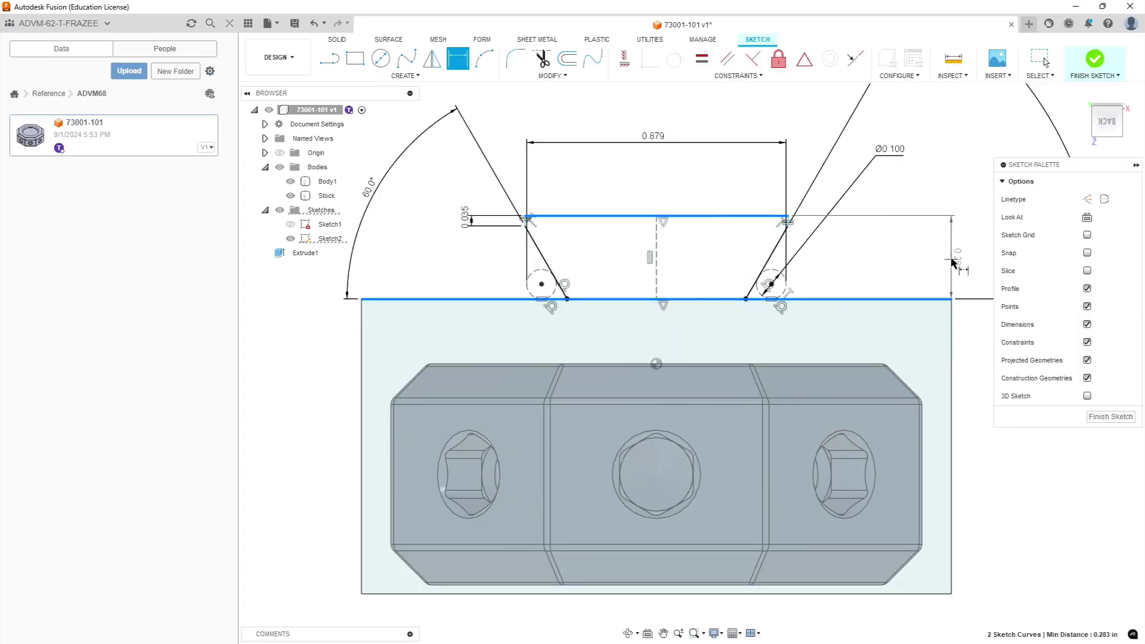
{"action": "left_click", "coordinate": [894, 250]}
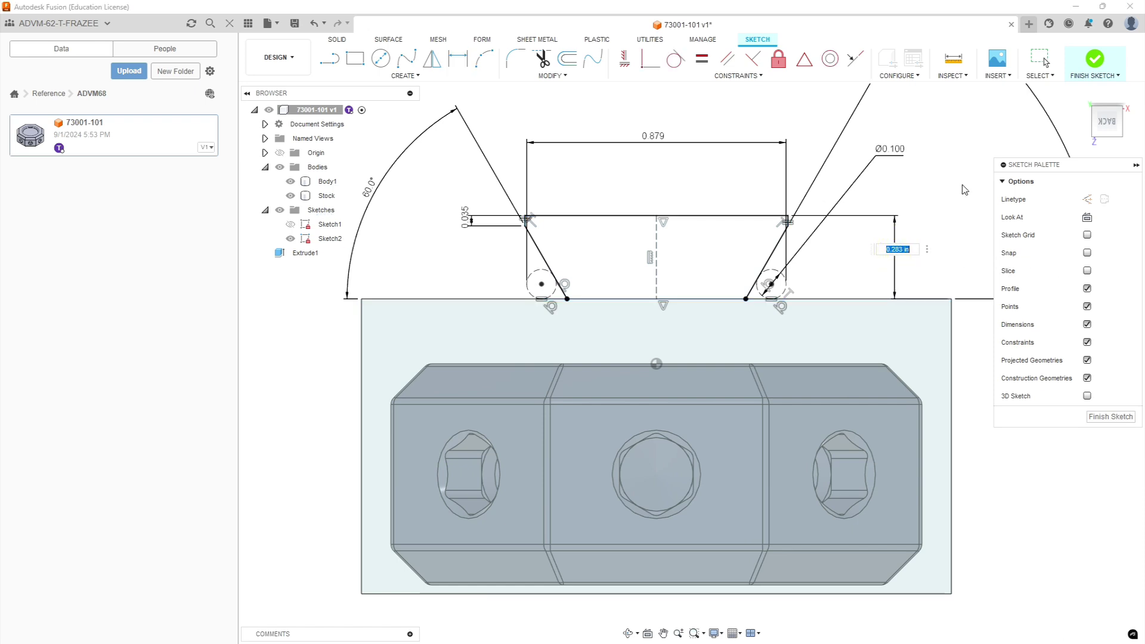
{"action": "type", "text": ".124"}
{"action": "key", "text": "Return"}
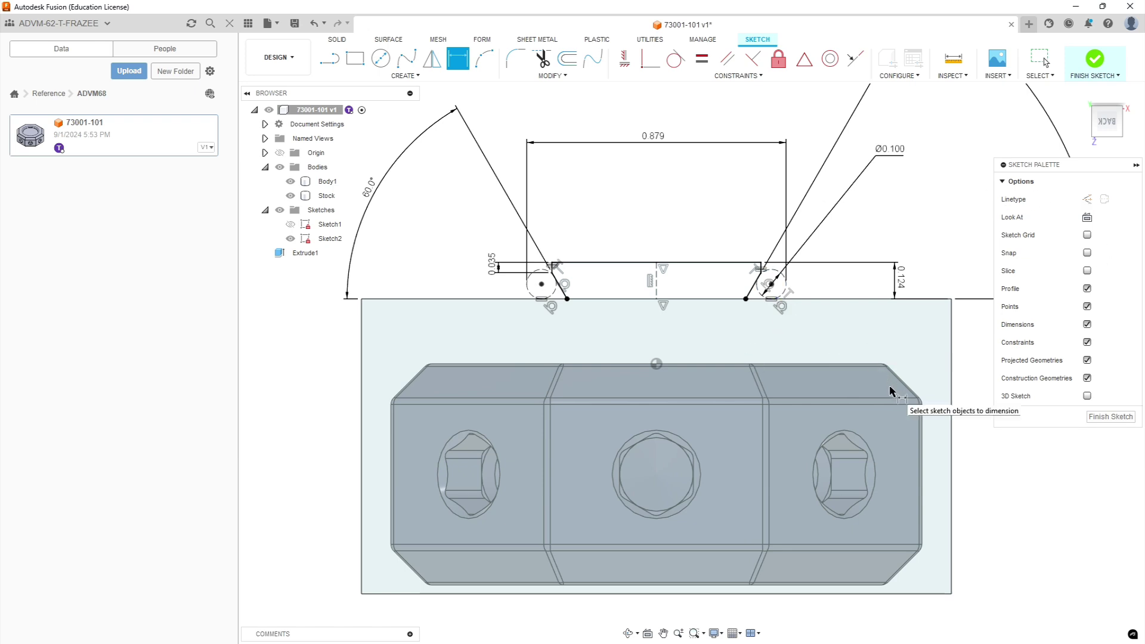
{"action": "left_click", "coordinate": [1109, 417]}
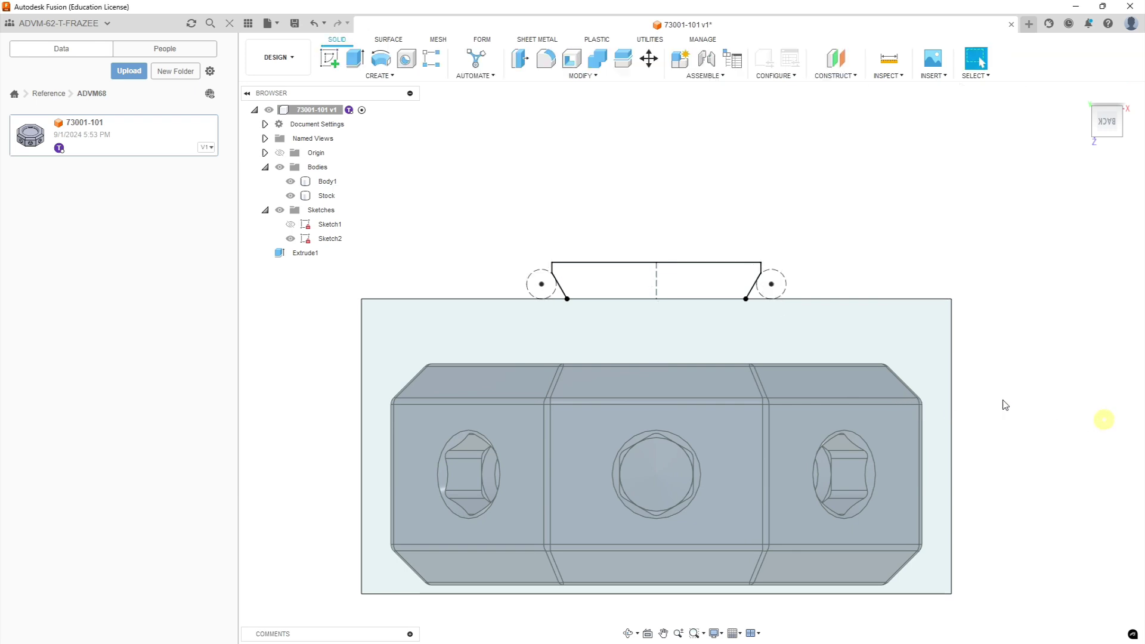
Extrude the dovetail profile up to the stock's opposite side face and join it to the stock body.
{"action": "middle_click_drag", "start_coordinate": [1010, 276], "coordinate": [938, 352], "text": "shift"}
{"action": "scroll", "coordinate": [835, 357], "scroll_direction": "down", "scroll_amount": 3}
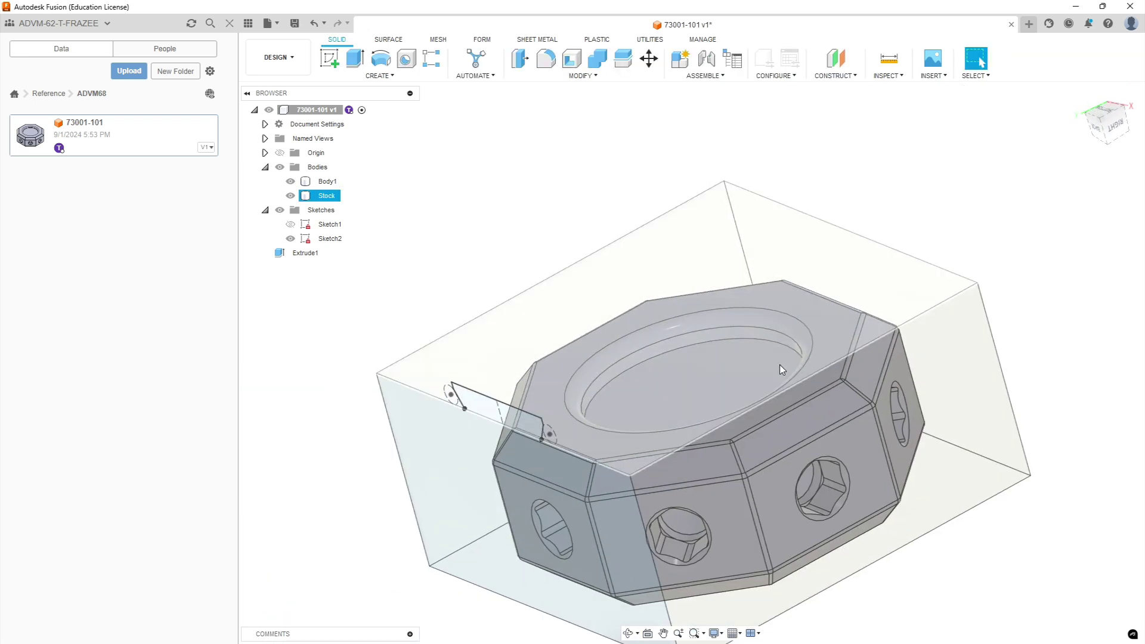
{"action": "left_click", "coordinate": [355, 58]}
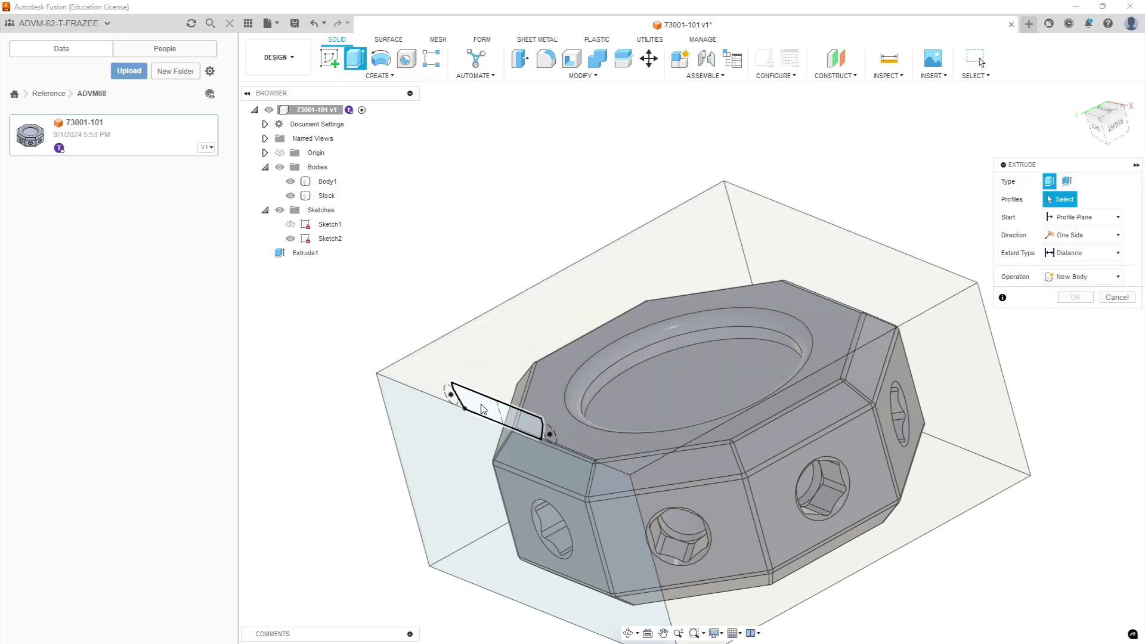
{"action": "left_click", "coordinate": [483, 409]}
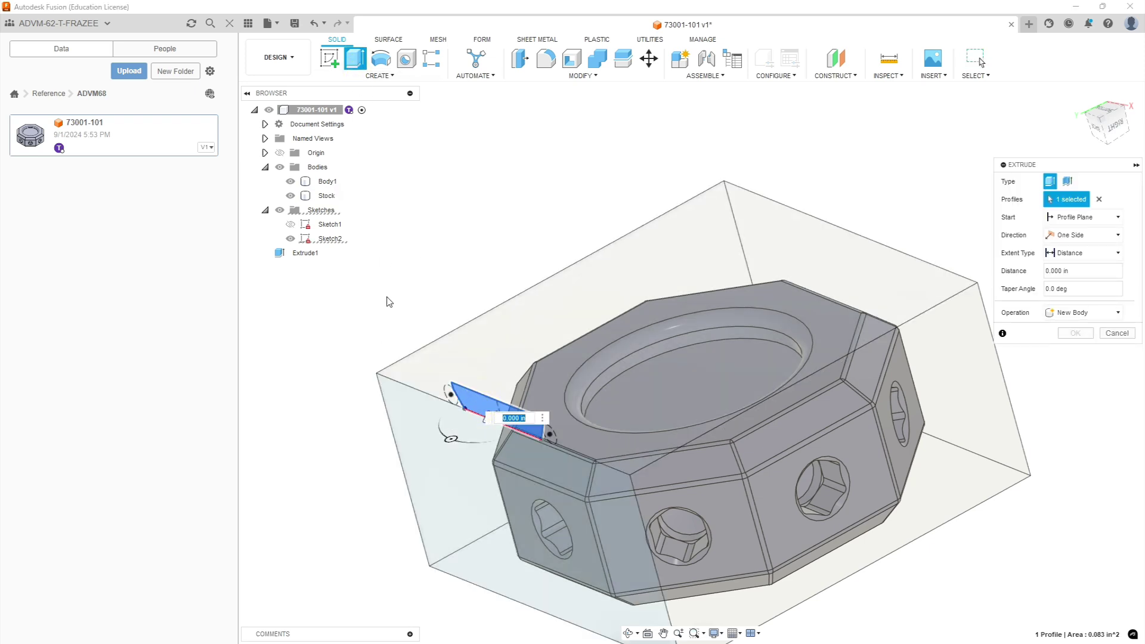
{"action": "left_click", "coordinate": [1114, 253]}
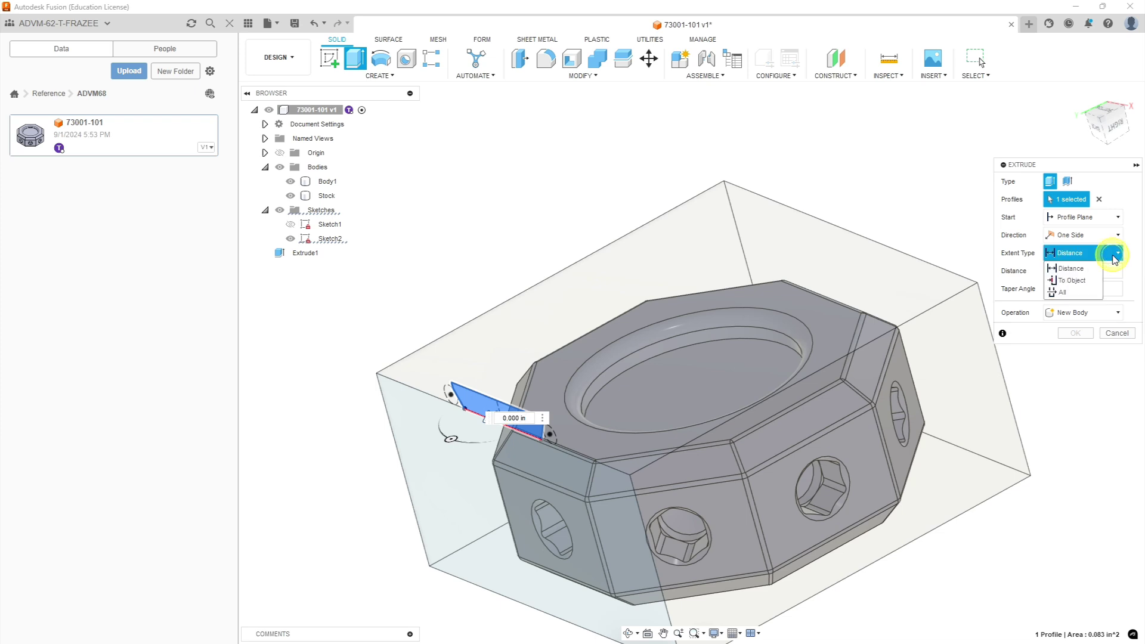
{"action": "left_click", "coordinate": [1073, 282]}
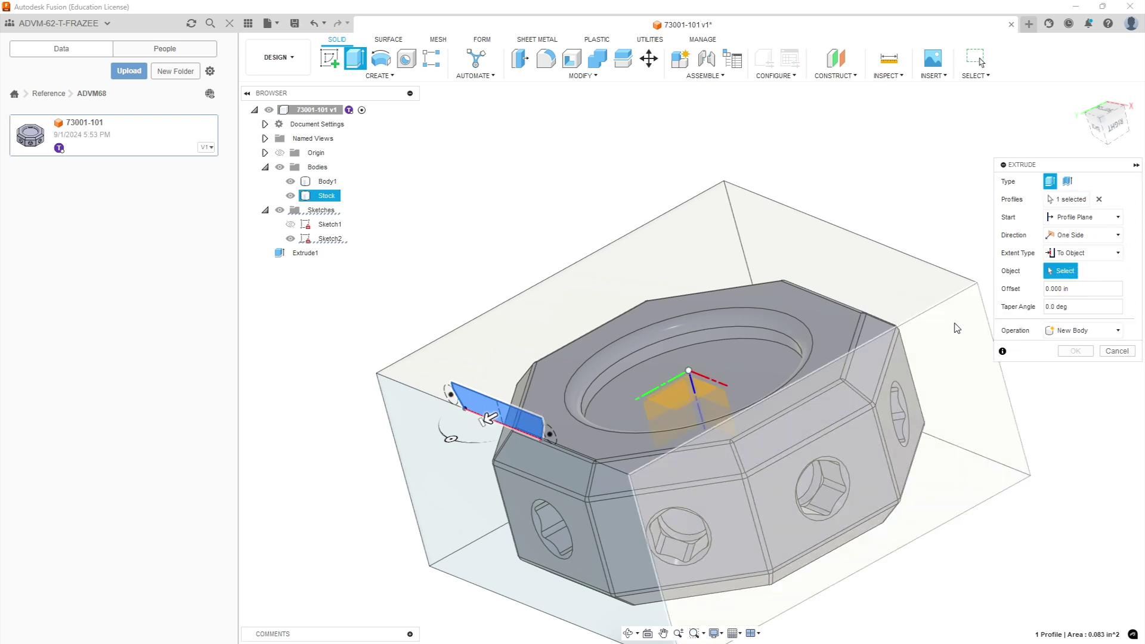
{"action": "middle_click_drag", "start_coordinate": [985, 228], "coordinate": [923, 230], "text": "shift"}
{"action": "left_click", "coordinate": [923, 231]}
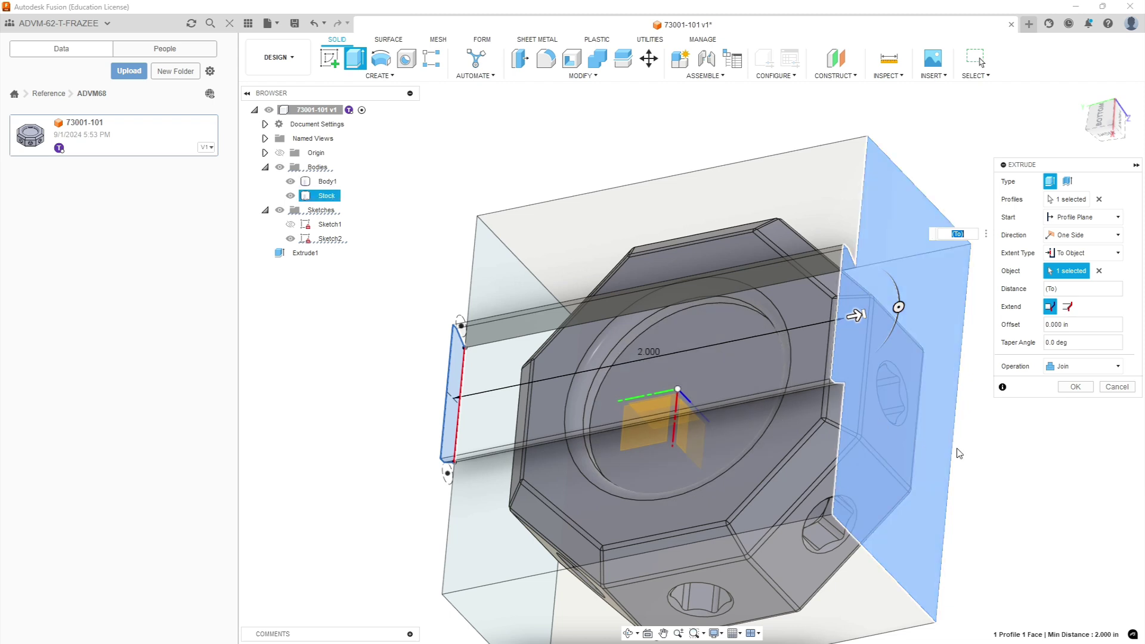
{"action": "left_click", "coordinate": [1078, 388]}
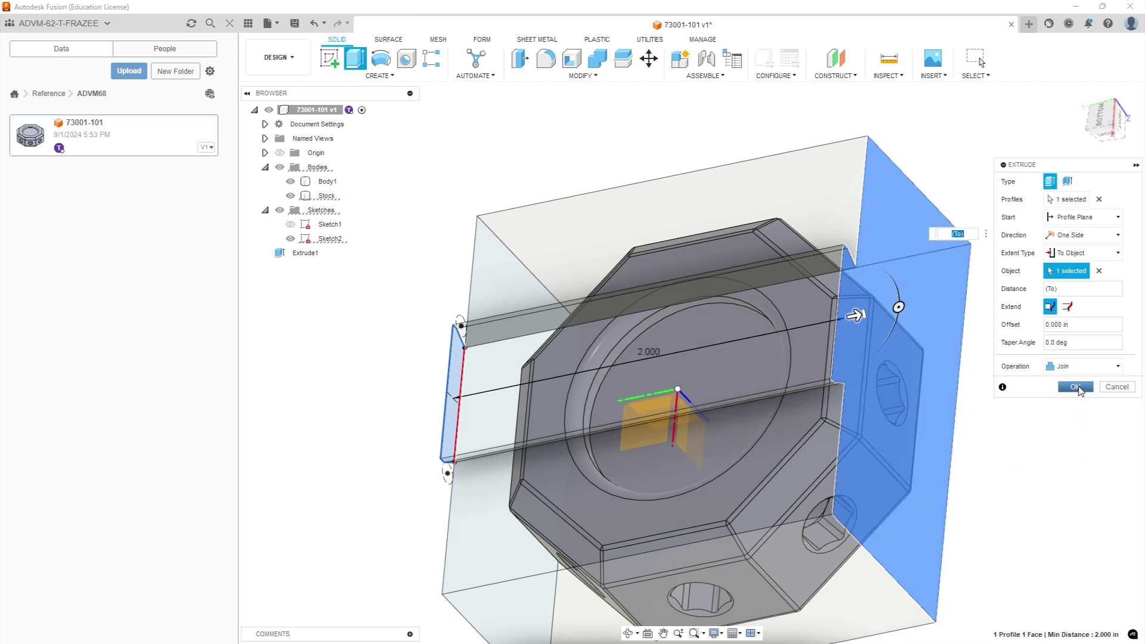
{"action": "left_click", "coordinate": [1078, 387]}
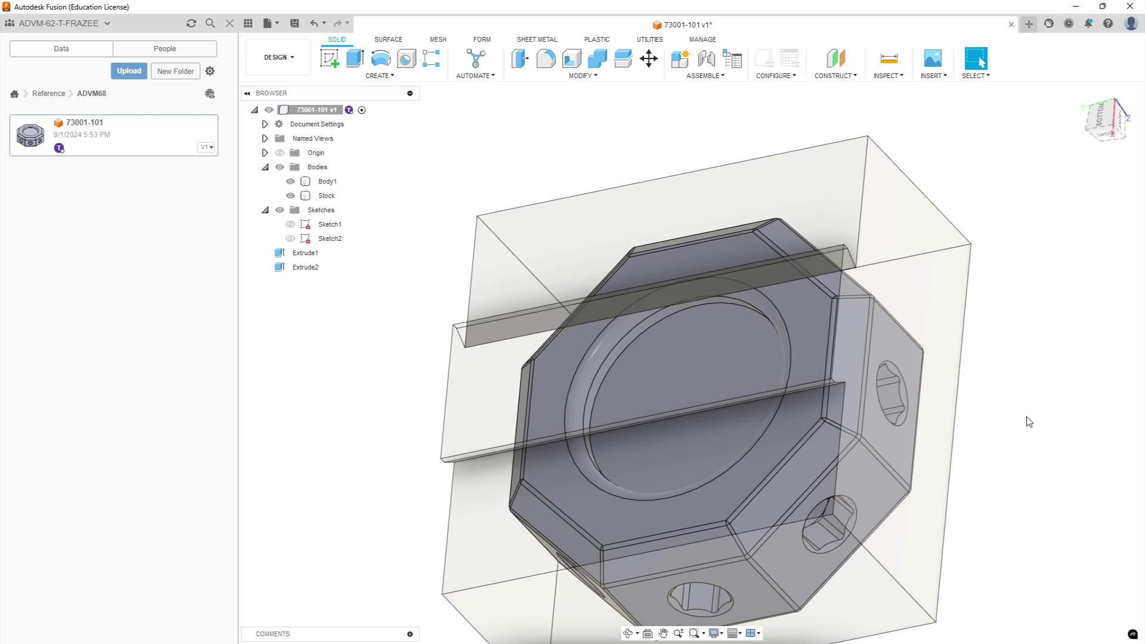
Check the dovetail's inside corner radius in the specification PDF, then return to Fusion.
{"action": "middle_click_drag", "start_coordinate": [1013, 422], "coordinate": [924, 419], "text": "shift"}
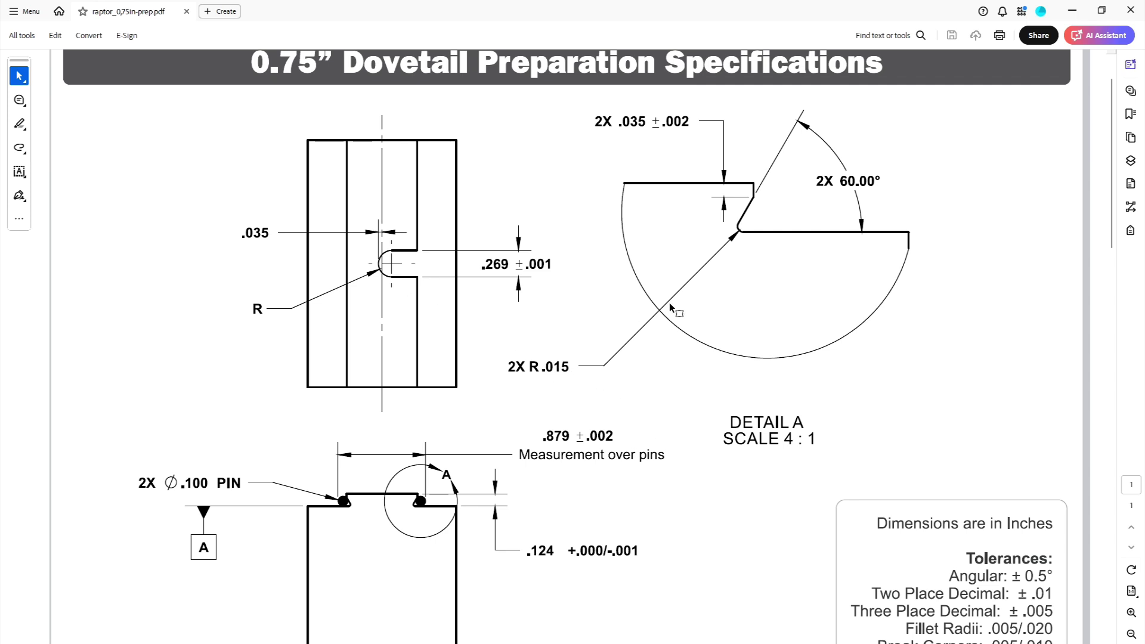
{"action": "left_click", "coordinate": [1074, 12]}
{"action": "middle_click_drag", "start_coordinate": [938, 258], "coordinate": [943, 217], "text": "shift"}
{"action": "left_click", "coordinate": [719, 348]}
{"action": "scroll", "coordinate": [718, 347], "scroll_direction": "up", "scroll_amount": 5}
{"action": "key", "text": "Escape"}
{"action": "left_click", "coordinate": [1073, 11]}
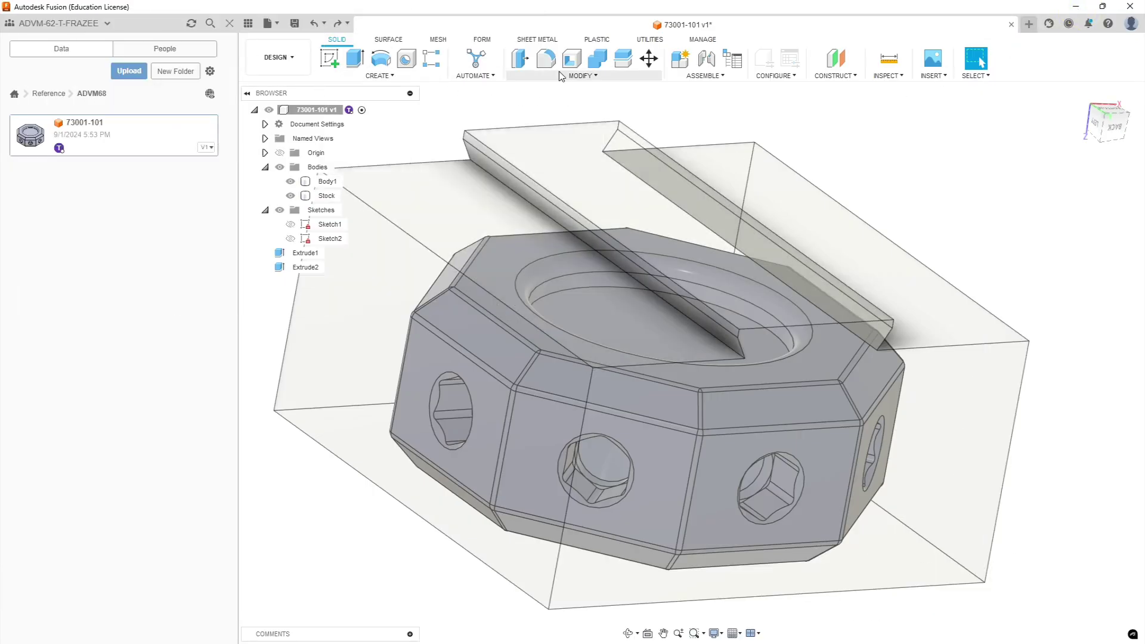
Fillet the two inside corner edges at the base of the dovetail with a 0.015 in radius.
{"action": "left_click", "coordinate": [546, 57]}
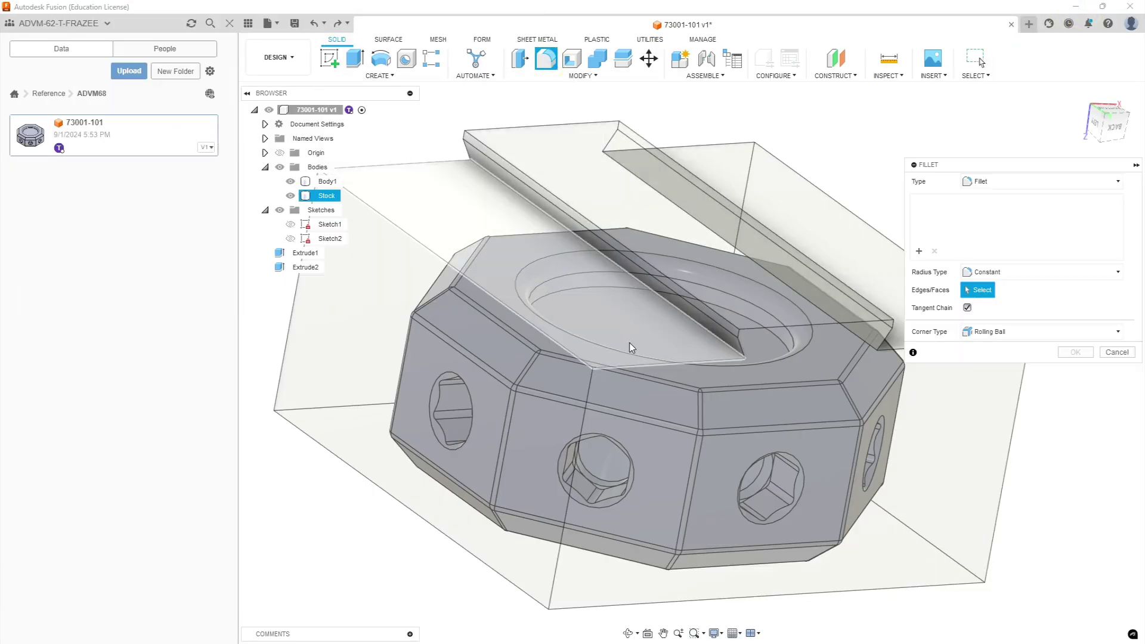
{"action": "left_click", "coordinate": [724, 350]}
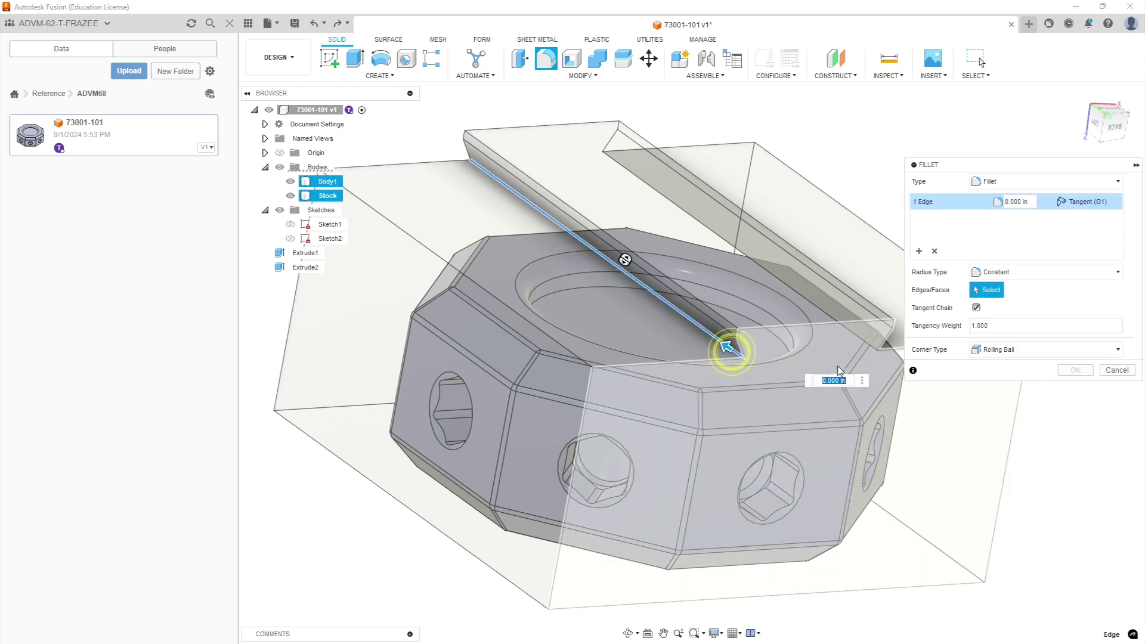
{"action": "middle_click_drag", "start_coordinate": [726, 346], "coordinate": [519, 328], "text": "shift"}
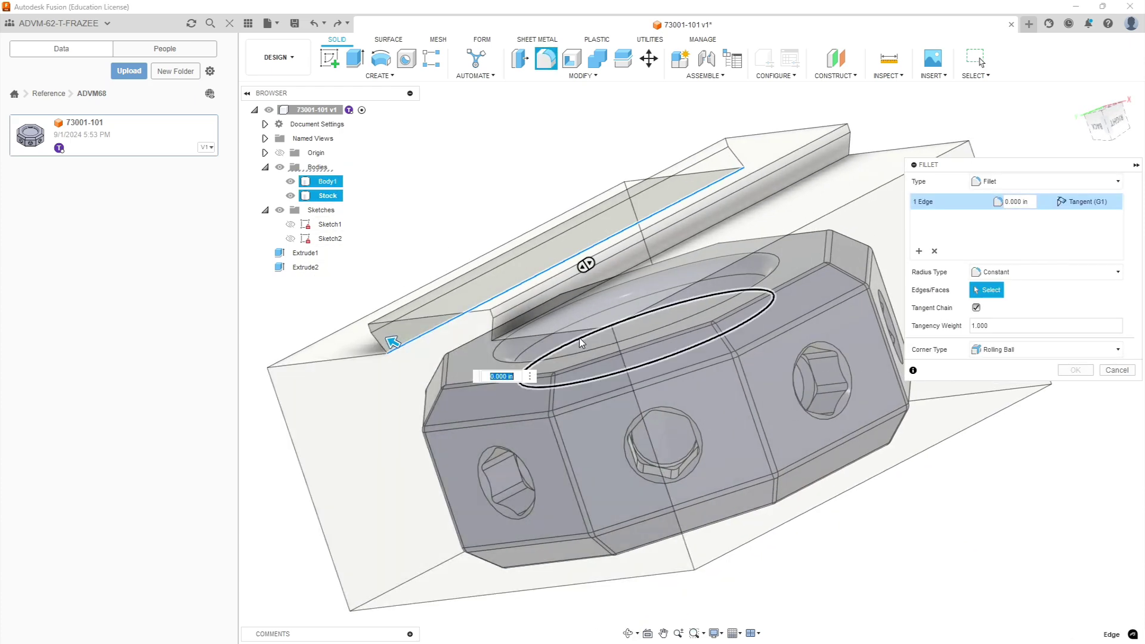
{"action": "left_click", "coordinate": [517, 329]}
{"action": "type", "text": ".030"}
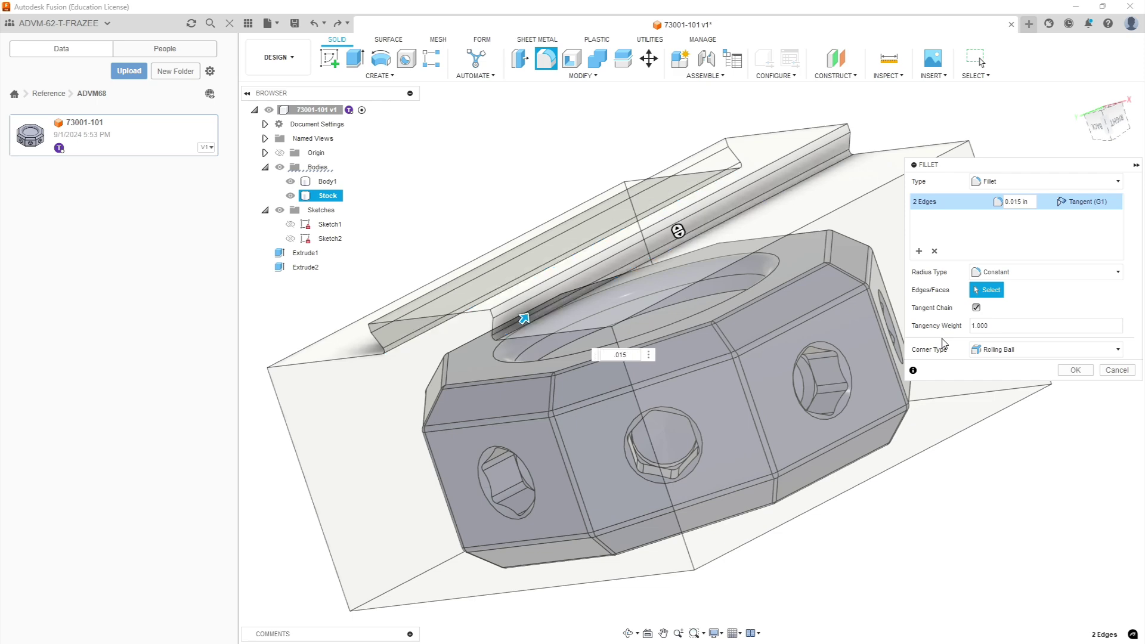
{"action": "key", "text": "Return"}
Inspect the filleted dovetail and the stock around the part from several angles.
{"action": "middle_click_drag", "start_coordinate": [789, 444], "coordinate": [587, 324], "text": "shift"}
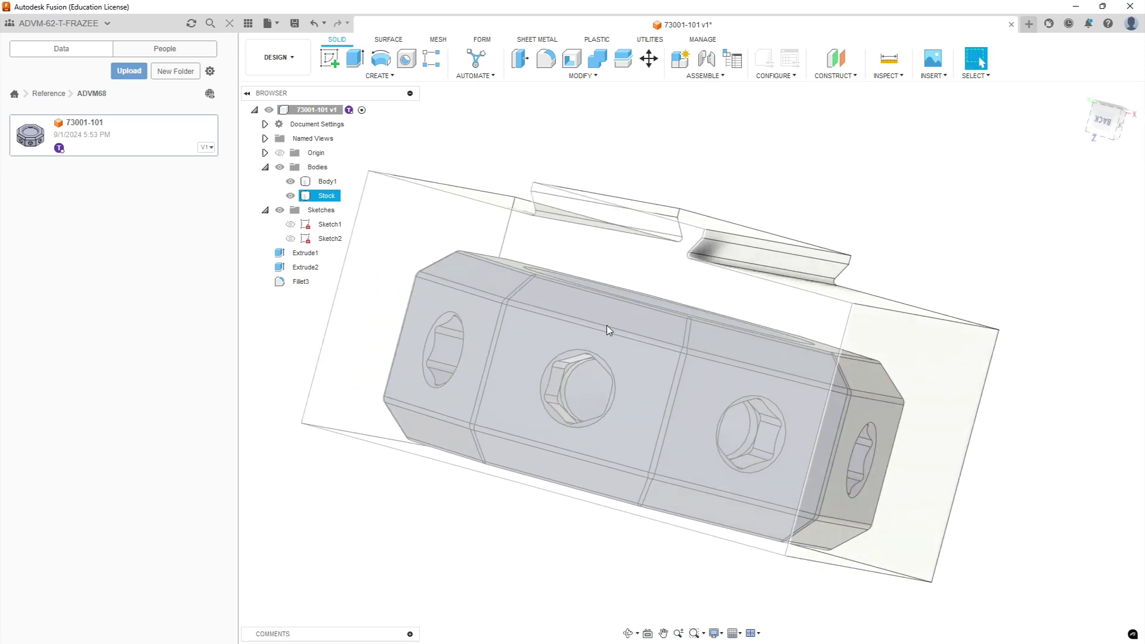
{"action": "middle_click_drag", "start_coordinate": [639, 271], "coordinate": [699, 256], "text": "shift"}
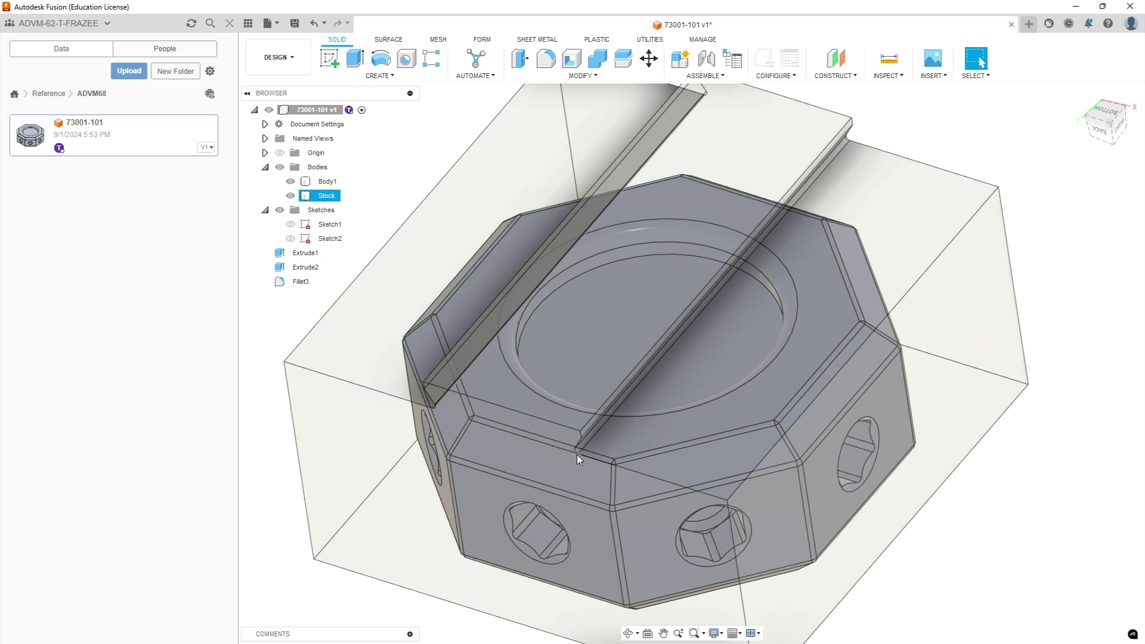
{"action": "scroll", "coordinate": [517, 430], "scroll_direction": "down", "scroll_amount": 2}
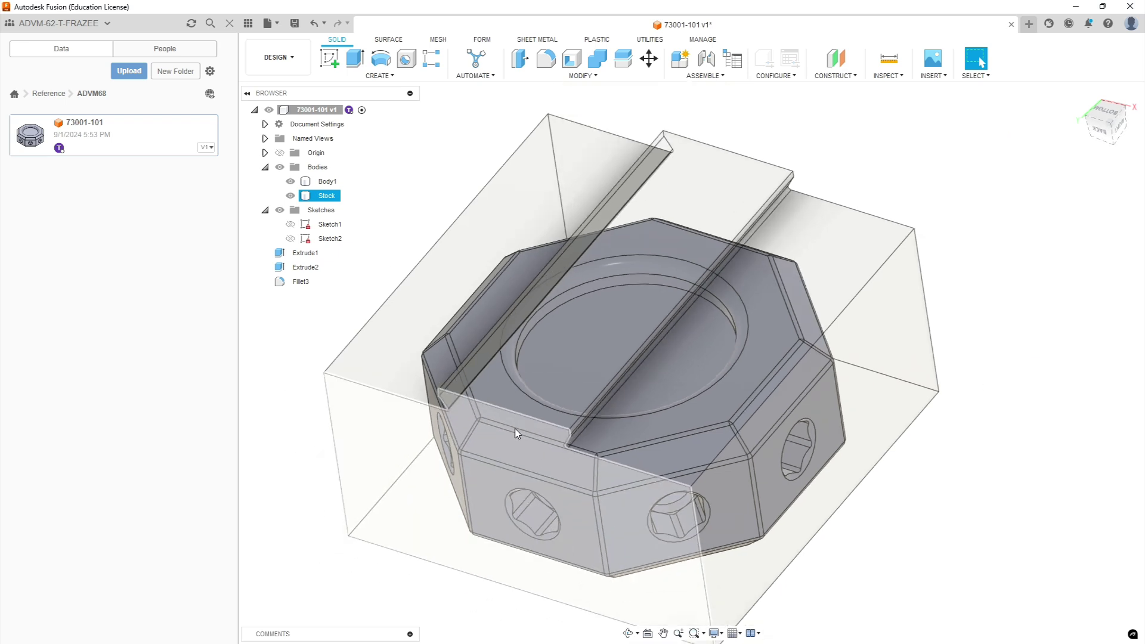
{"action": "scroll", "coordinate": [514, 428], "scroll_direction": "down", "scroll_amount": 5}
{"action": "scroll", "coordinate": [584, 320], "scroll_direction": "up", "scroll_amount": 8}
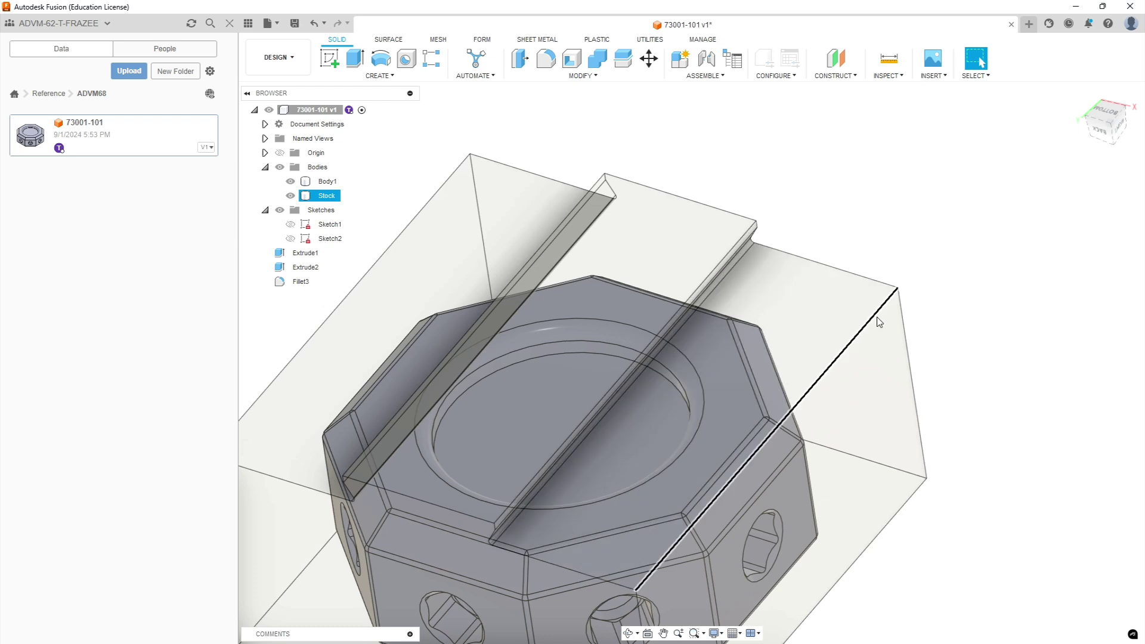
{"action": "mouse_move", "coordinate": [823, 233]}
{"action": "middle_mouse_down", "text": "shift"}
{"action": "mouse_move", "coordinate": [833, 220]}
{"action": "mouse_move", "coordinate": [812, 252]}
{"action": "middle_mouse_up", "text": "shift"}
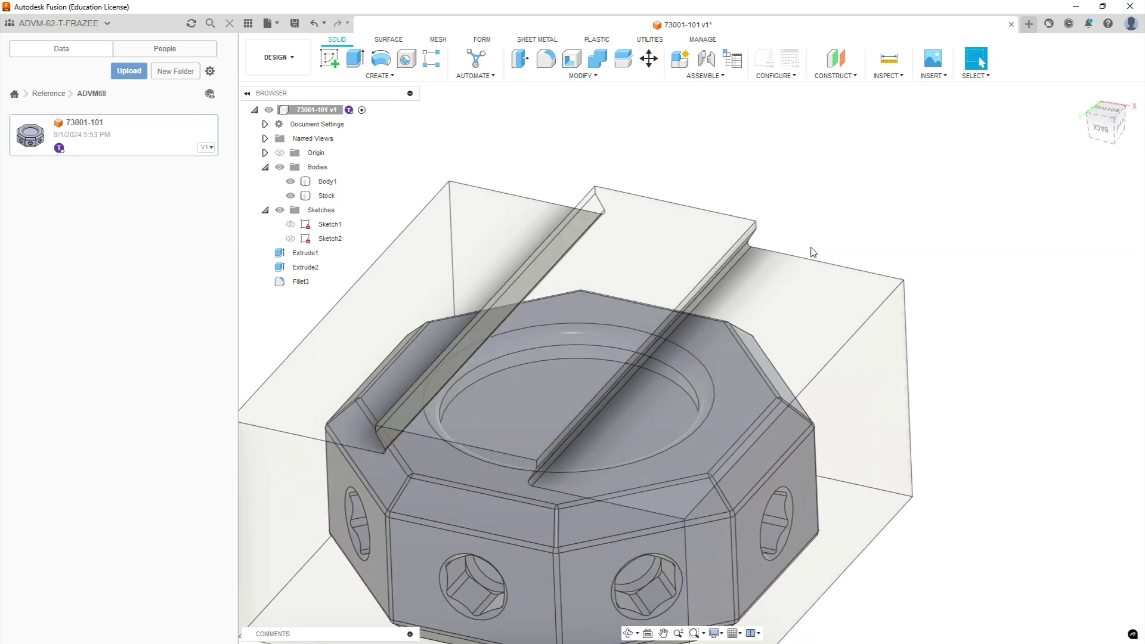
{"action": "left_click", "coordinate": [804, 344]}
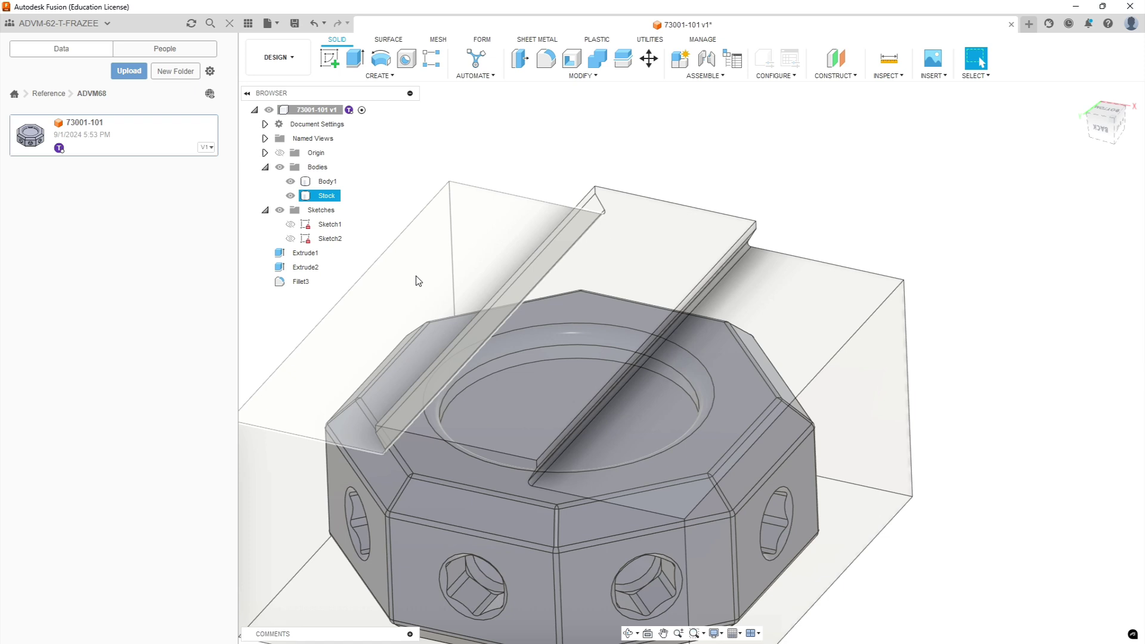
{"action": "left_click", "coordinate": [745, 176]}
Start a sketch on the dovetail's top face and draw a horizontal round-ended slot opening onto its right edge.
{"action": "key", "text": "alt+Tab"}
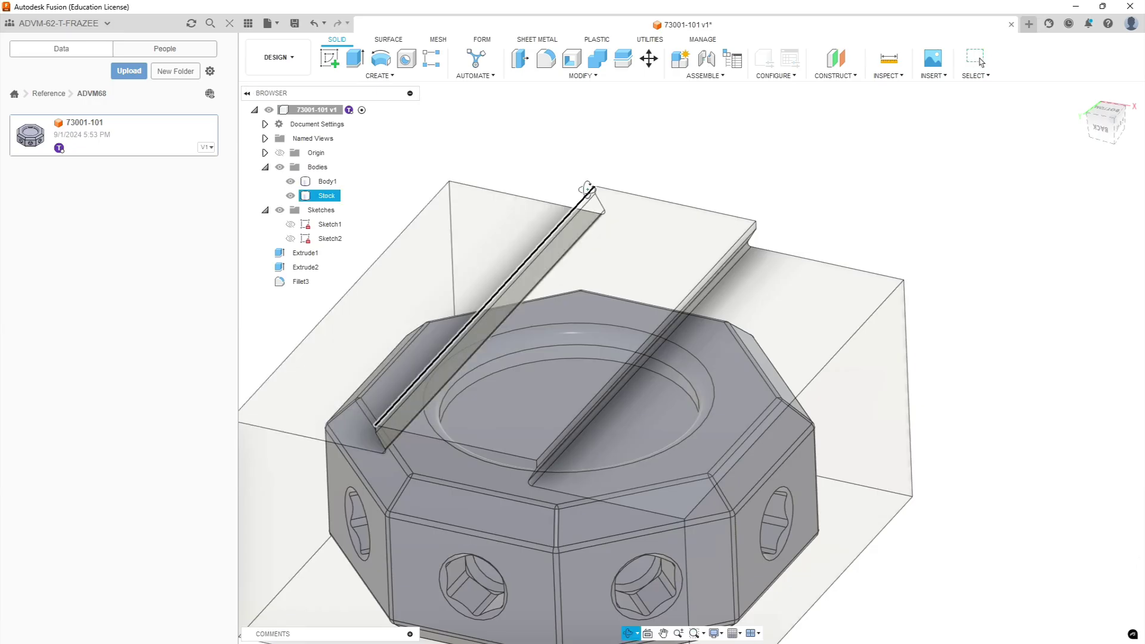
{"action": "left_click", "coordinate": [329, 58]}
{"action": "left_click", "coordinate": [704, 230]}
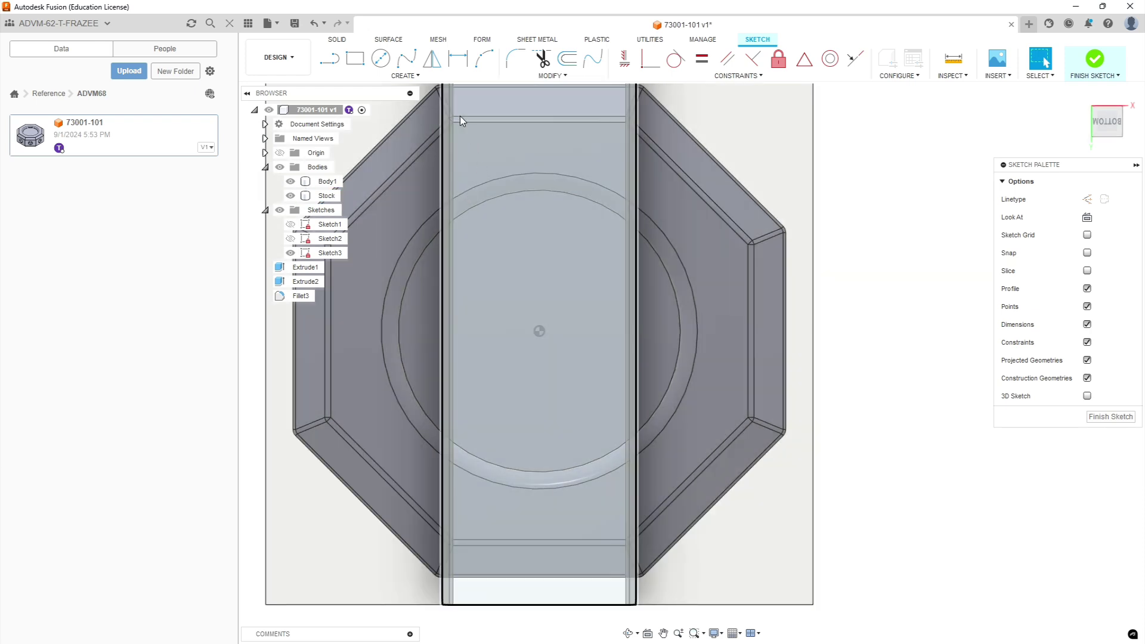
{"action": "left_click", "coordinate": [329, 57]}
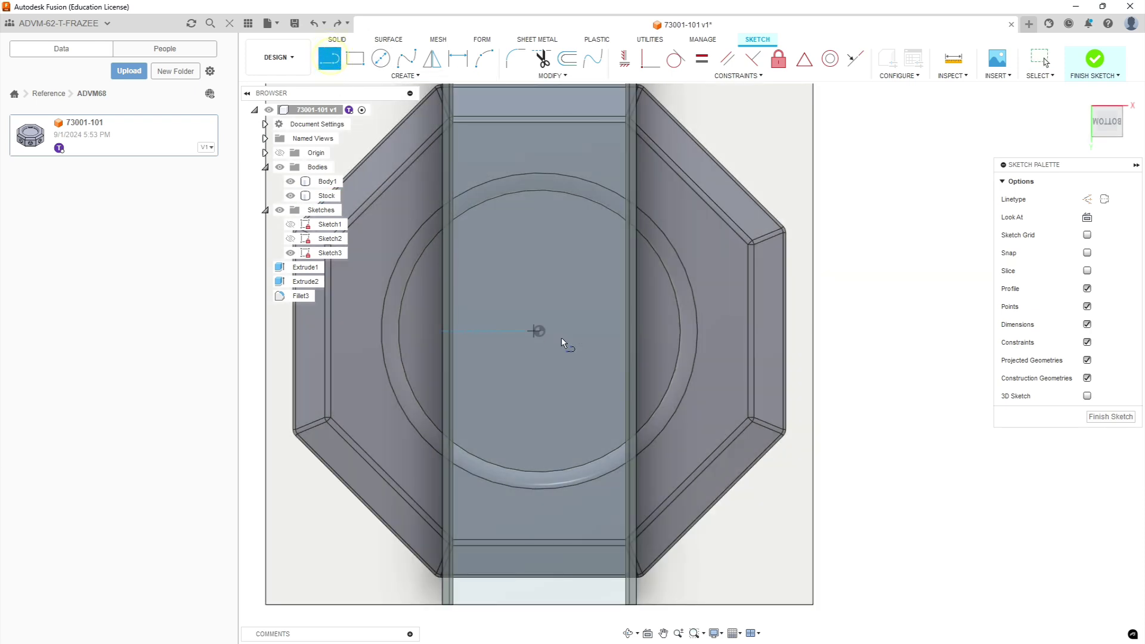
{"action": "left_click", "coordinate": [636, 270]}
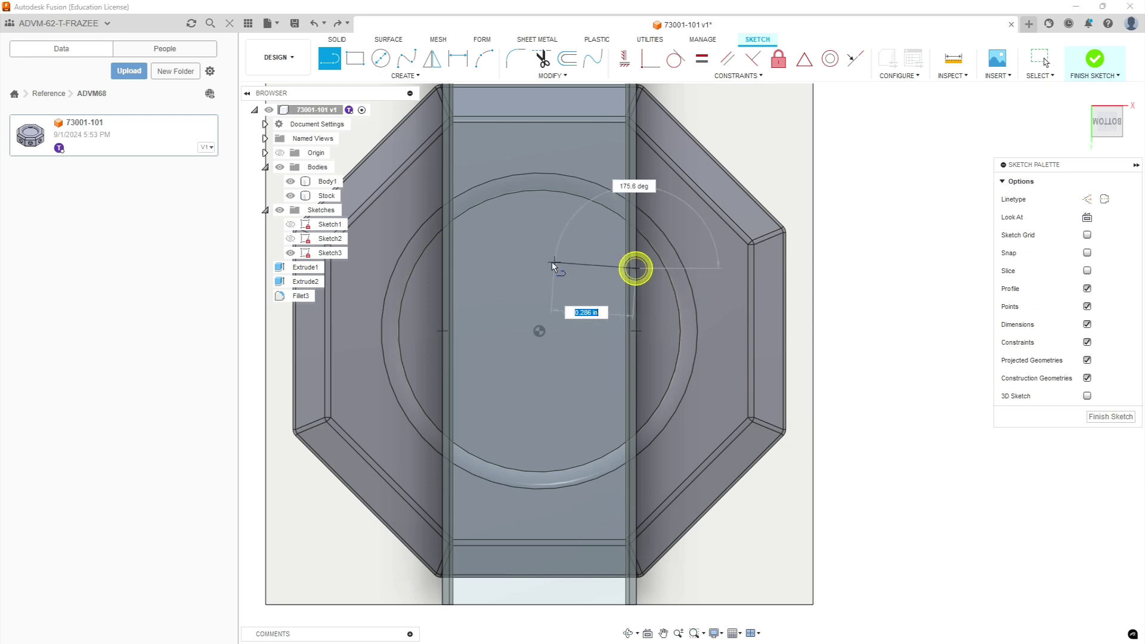
{"action": "left_click", "coordinate": [577, 269]}
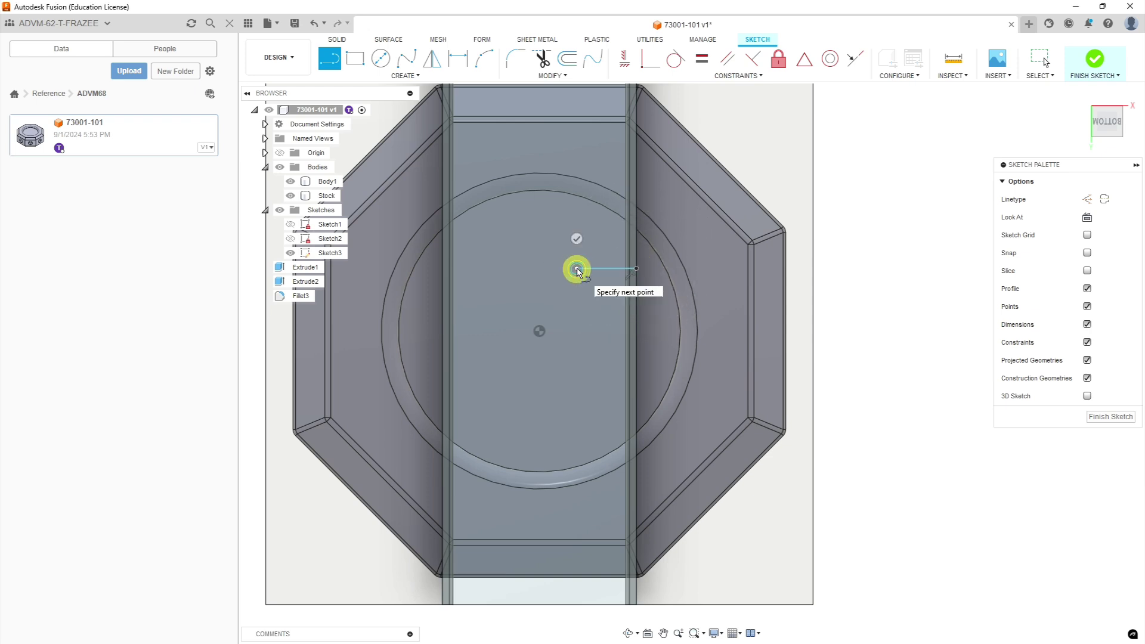
{"action": "mouse_move", "coordinate": [577, 270]}
{"action": "left_mouse_down"}
{"action": "mouse_move", "coordinate": [552, 291]}
{"action": "mouse_move", "coordinate": [553, 309]}
{"action": "mouse_move", "coordinate": [576, 314]}
{"action": "left_mouse_up"}
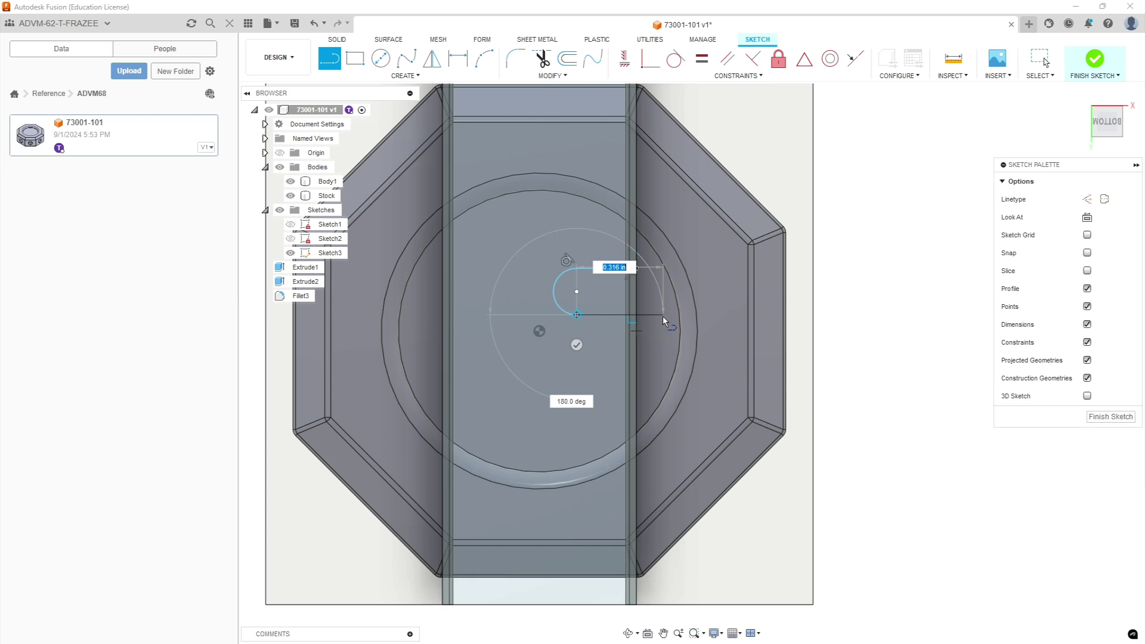
{"action": "left_click", "coordinate": [634, 315]}
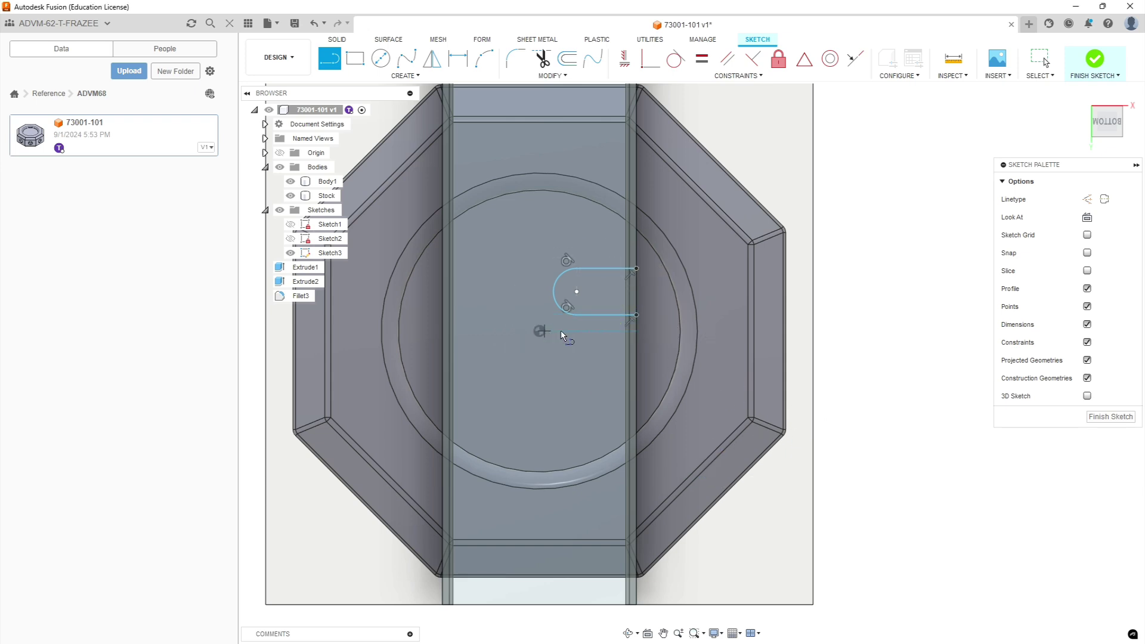
{"action": "key", "text": "Escape"}
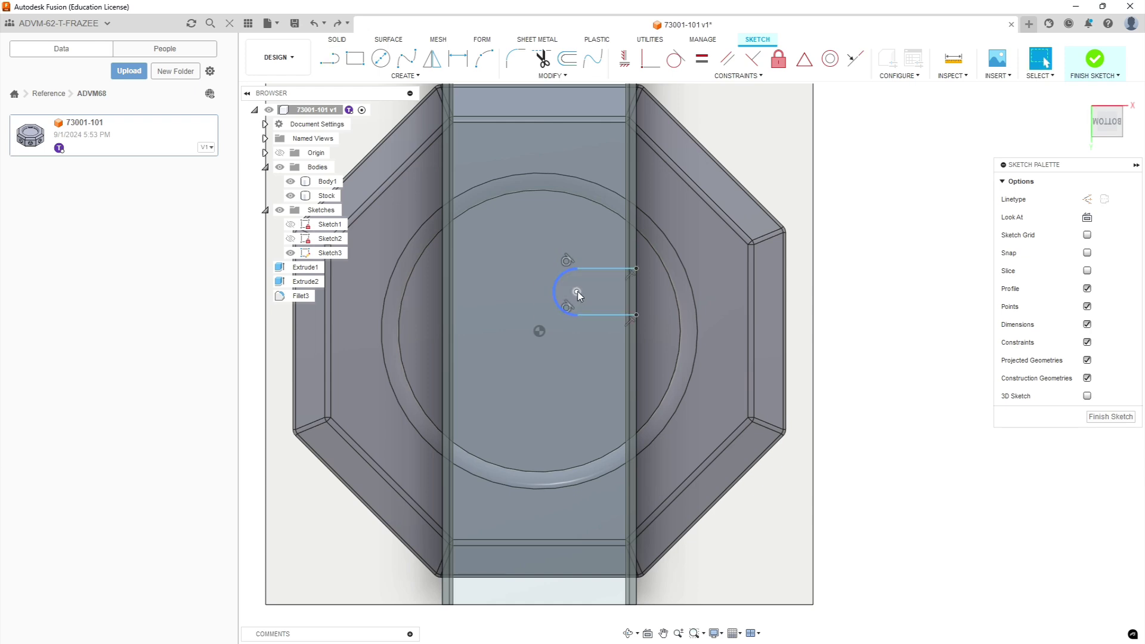
Move the slot's arc center near the sketch origin and constrain it horizontally in line with the origin.
{"action": "left_click_drag", "start_coordinate": [577, 291], "coordinate": [579, 332]}
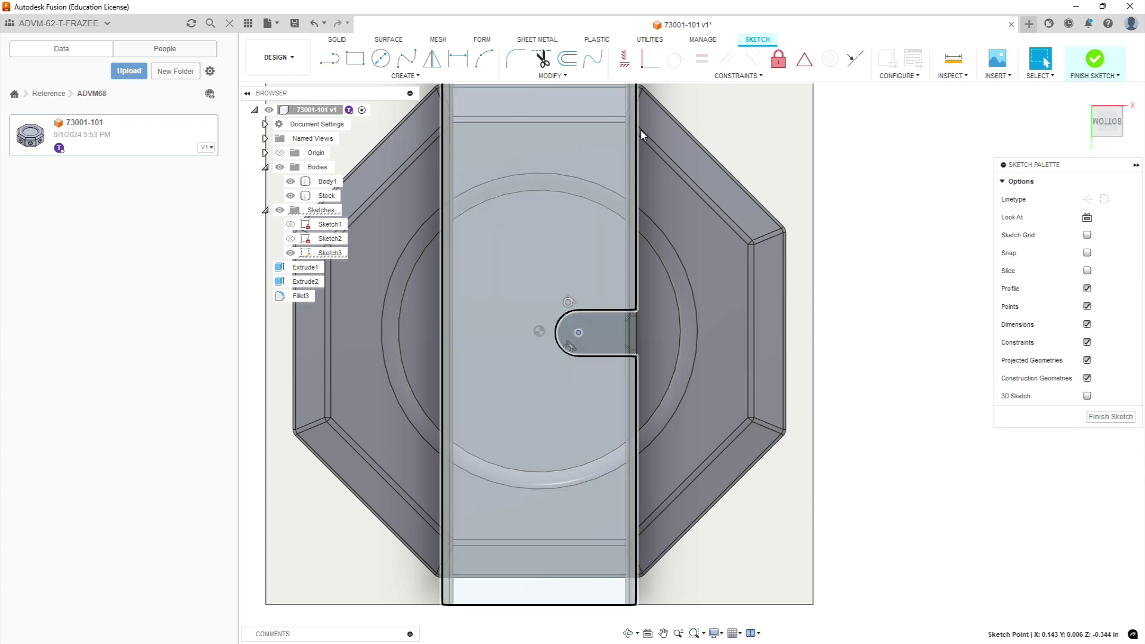
{"action": "left_click", "coordinate": [624, 58]}
{"action": "left_click", "coordinate": [539, 332]}
{"action": "left_click", "coordinate": [578, 331]}
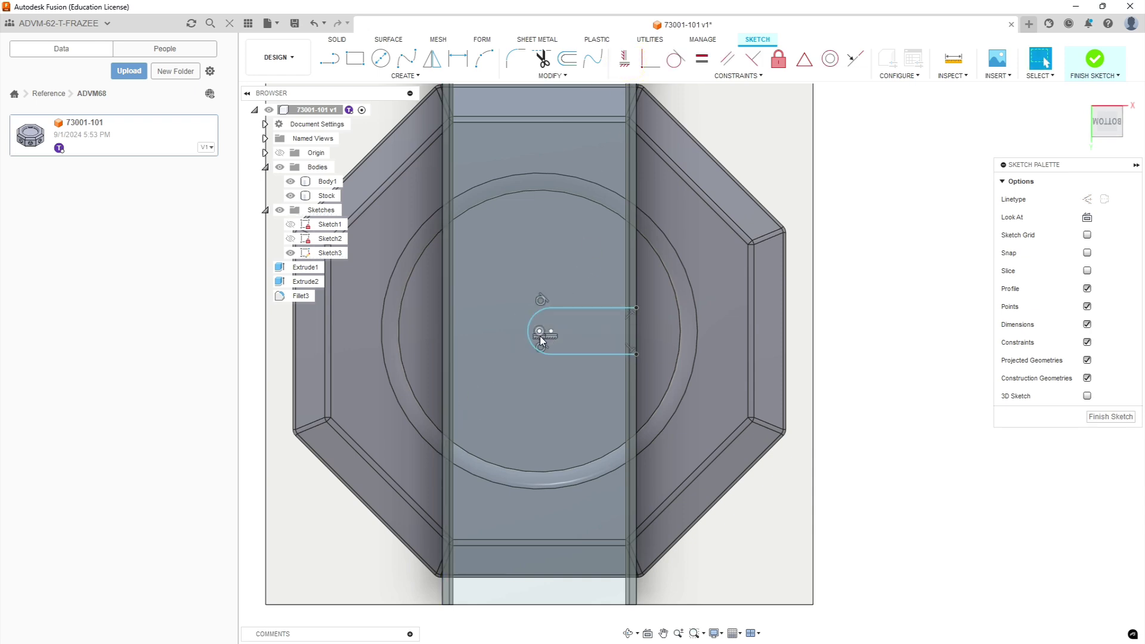
{"action": "key", "text": "Escape"}
{"action": "double_click", "coordinate": [534, 346]}
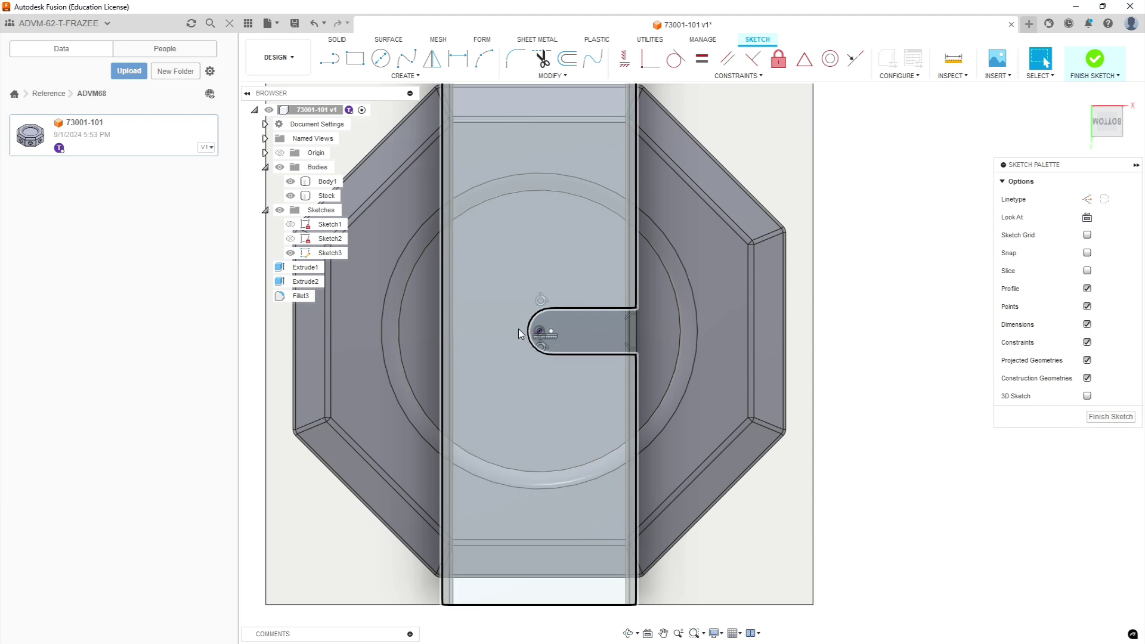
Dimension the horizontal distance from the sketch origin to the tangent of the slot's arc as 0.035 in, per the dovetail preparation drawing.
{"action": "left_click", "coordinate": [457, 58]}
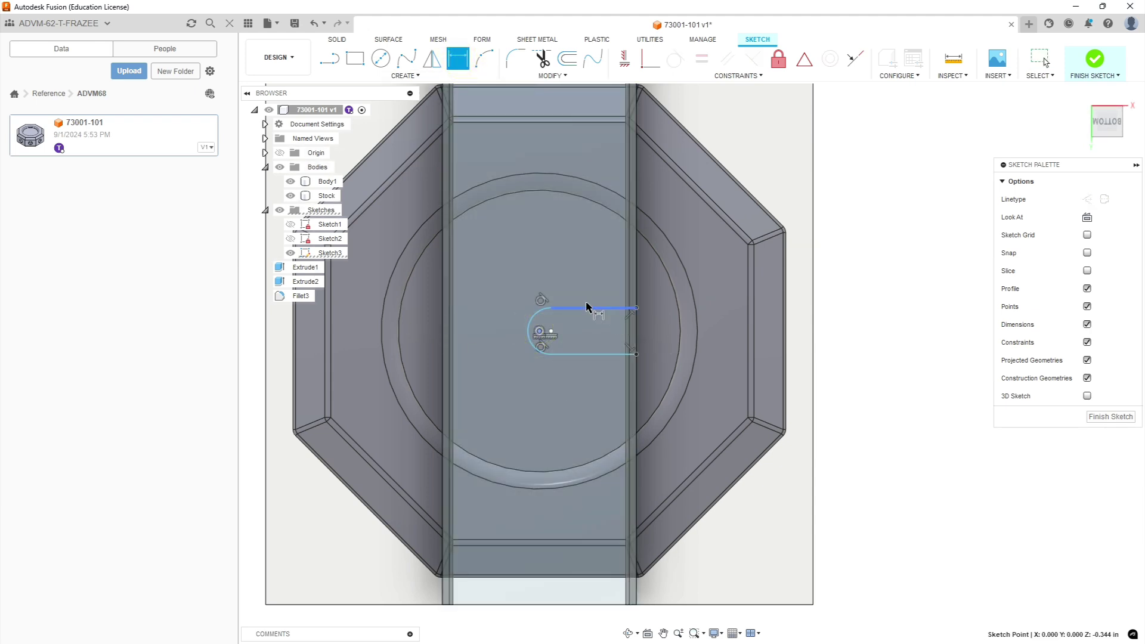
{"action": "right_click", "coordinate": [530, 335]}
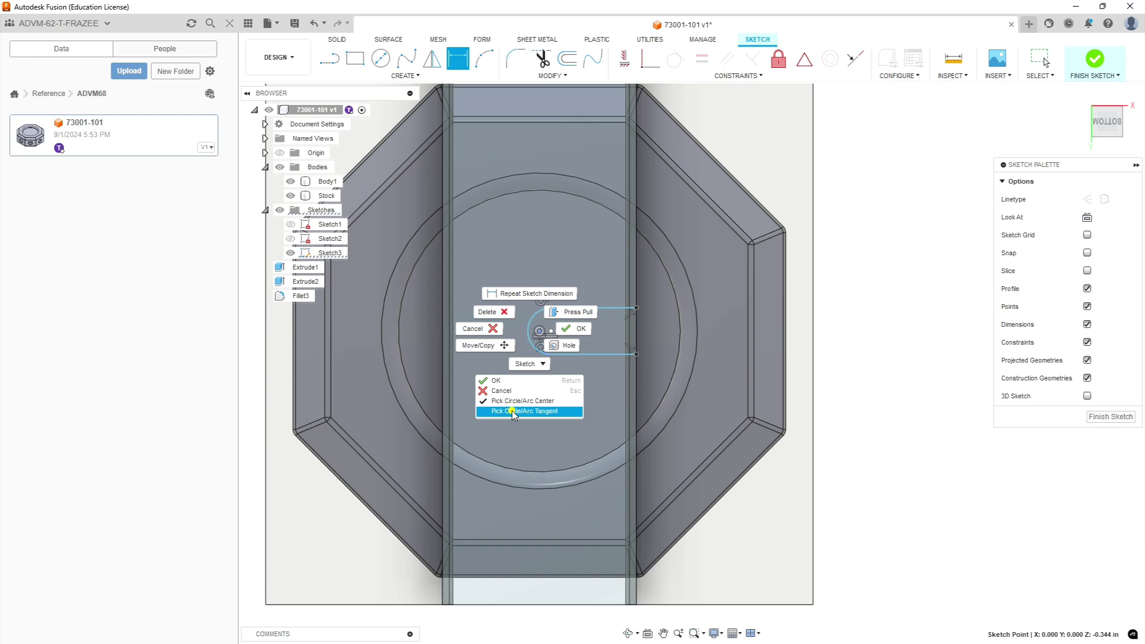
{"action": "left_click", "coordinate": [513, 412]}
{"action": "left_click", "coordinate": [529, 332]}
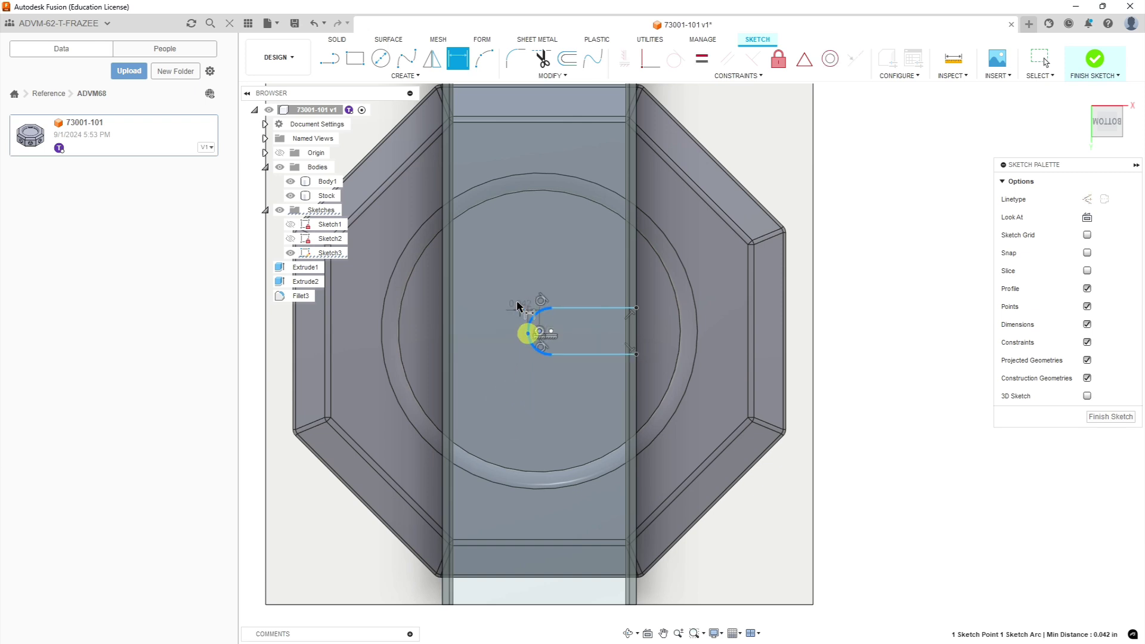
{"action": "left_click", "coordinate": [497, 260]}
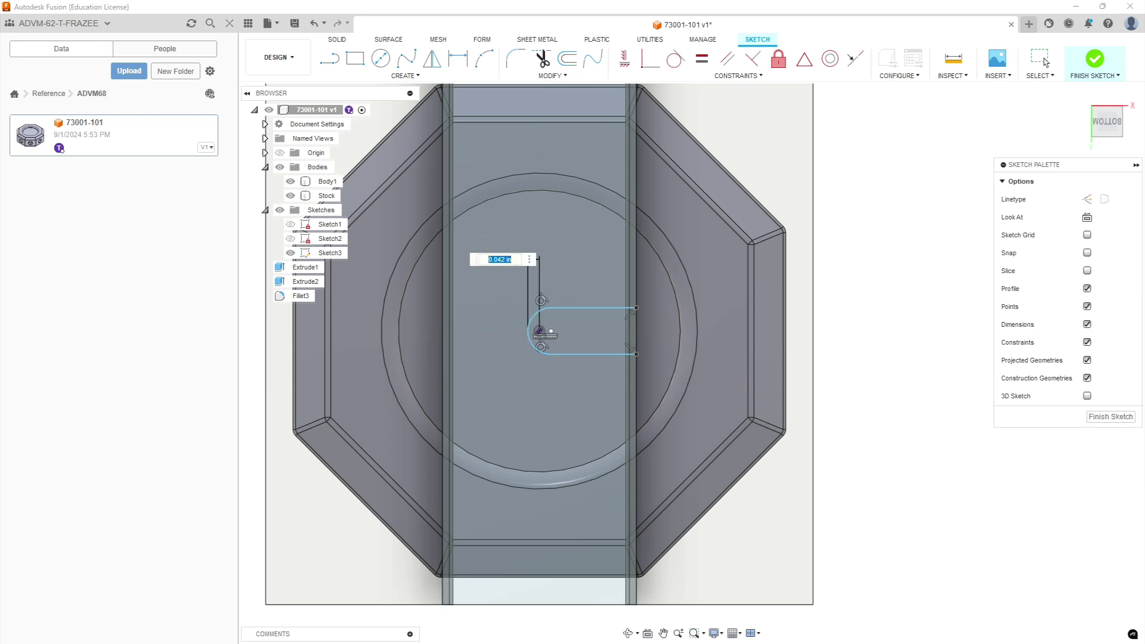
{"action": "key", "text": "alt+Tab"}
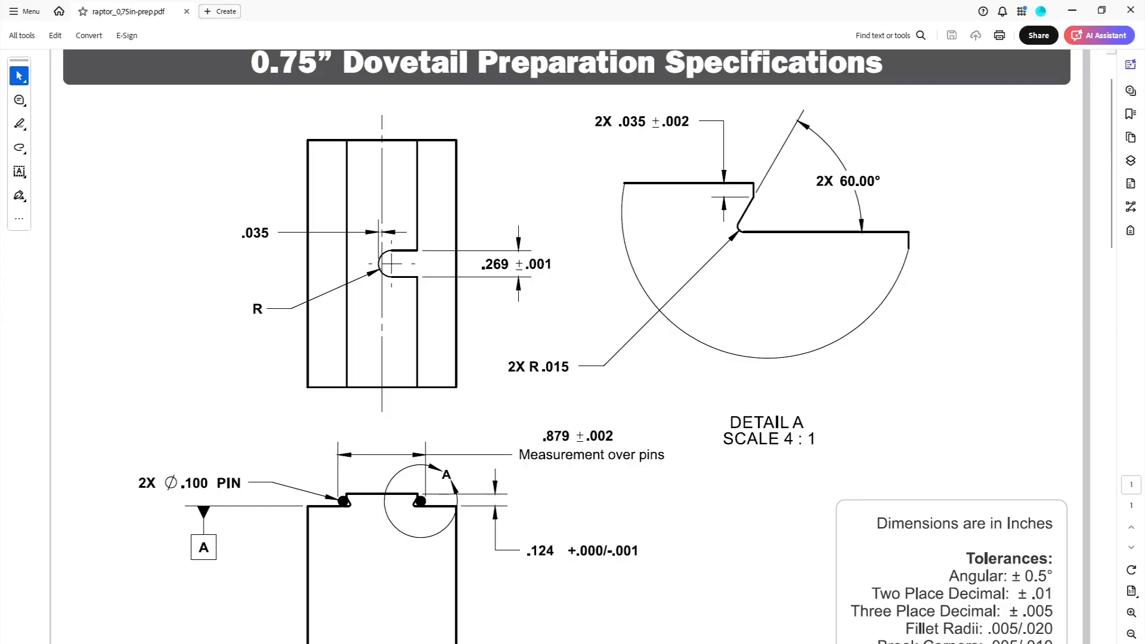
{"action": "key", "text": "alt+Tab"}
{"action": "key", "text": "BackSpace"}
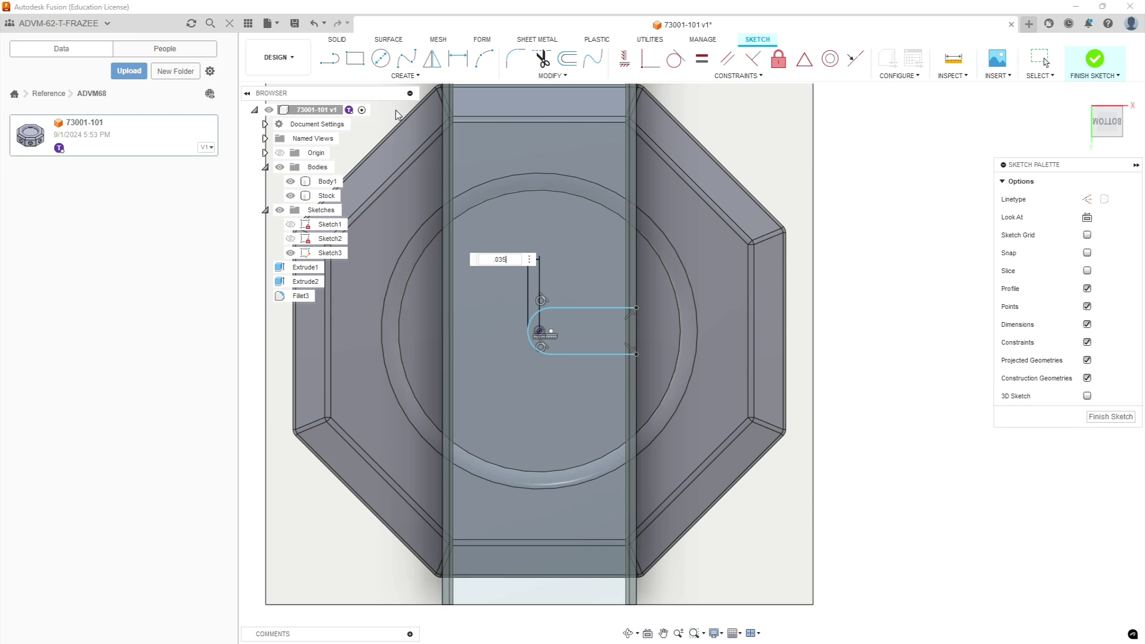
{"action": "key", "text": "Return"}
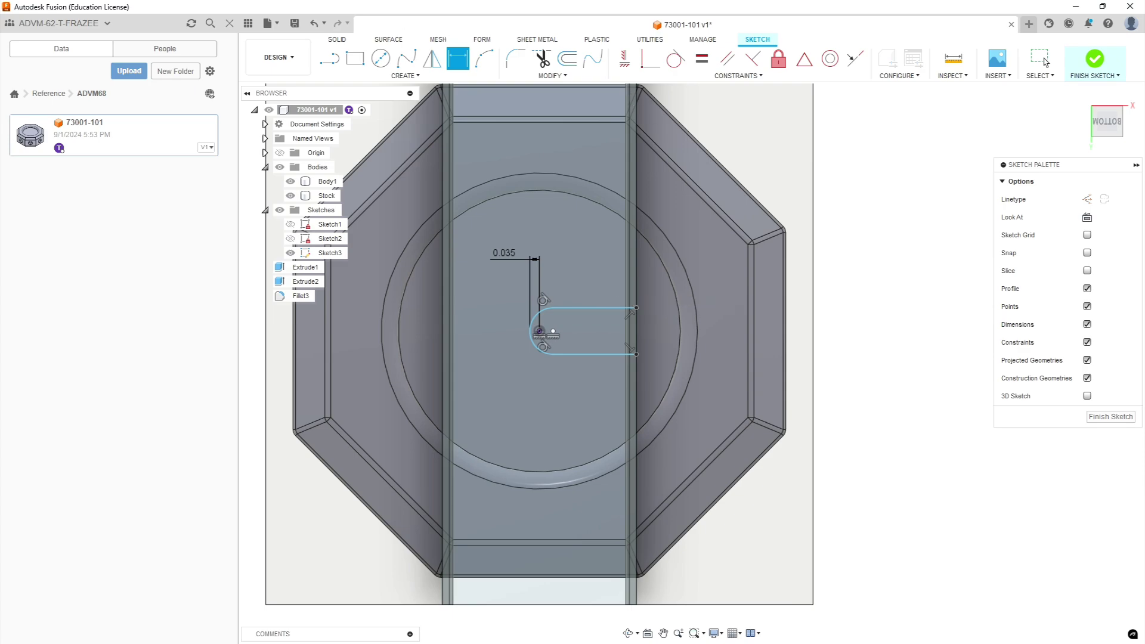
Dimension the slot width between its two parallel lines as 0.269 in, per the preparation drawing, and finish the sketch.
{"action": "key", "text": "alt+Tab"}
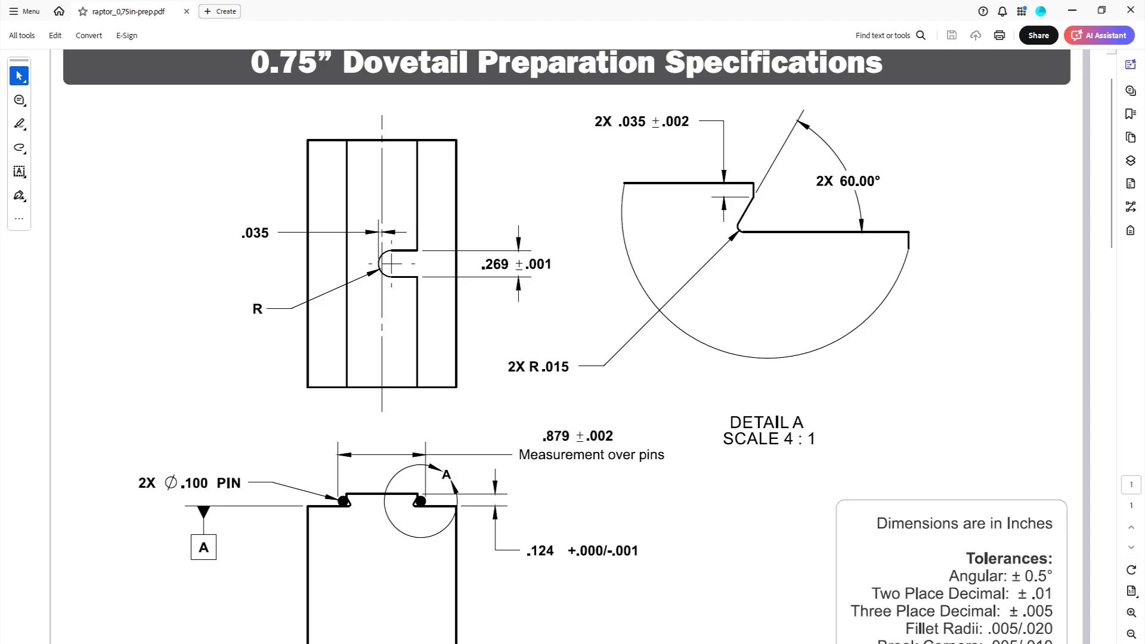
{"action": "key", "text": "alt+Tab"}
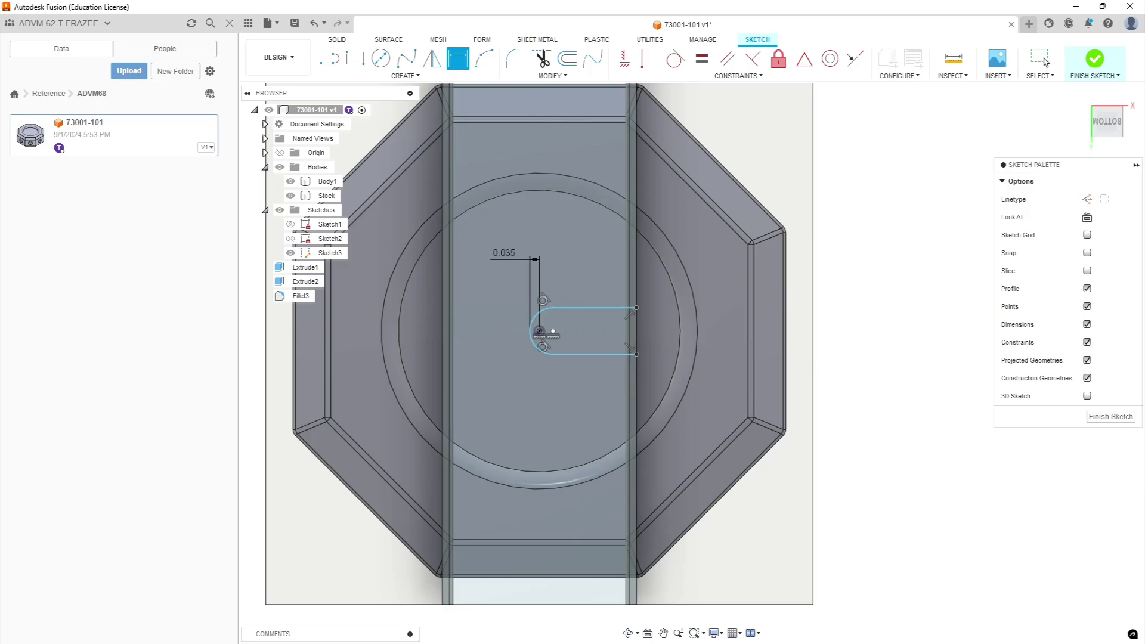
{"action": "left_click", "coordinate": [619, 307]}
{"action": "left_click", "coordinate": [609, 354]}
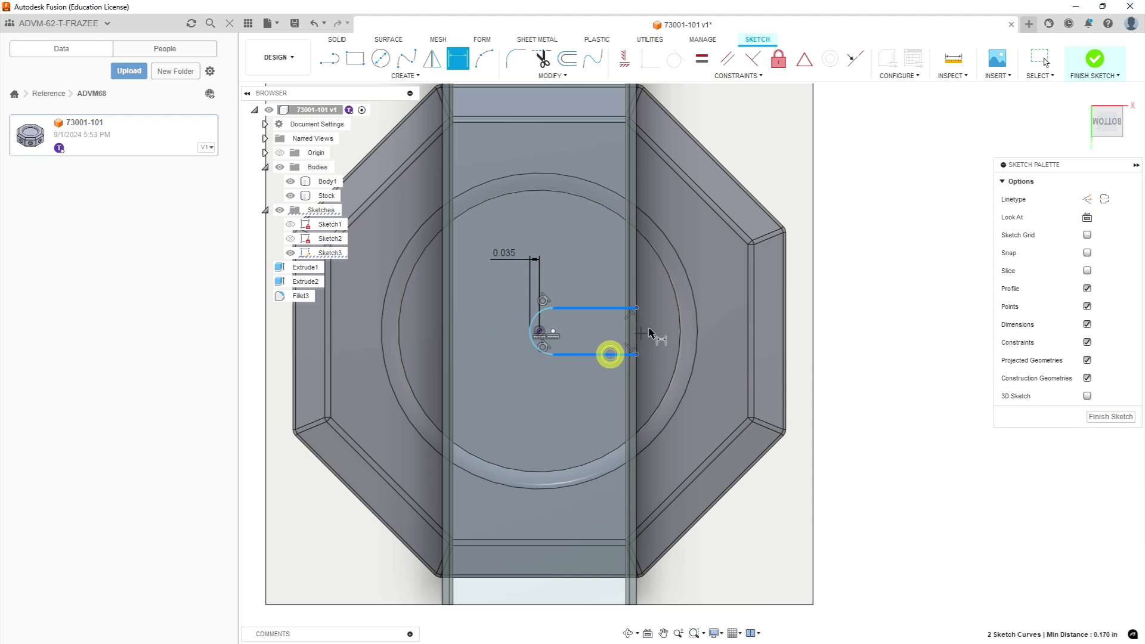
{"action": "left_click", "coordinate": [699, 332]}
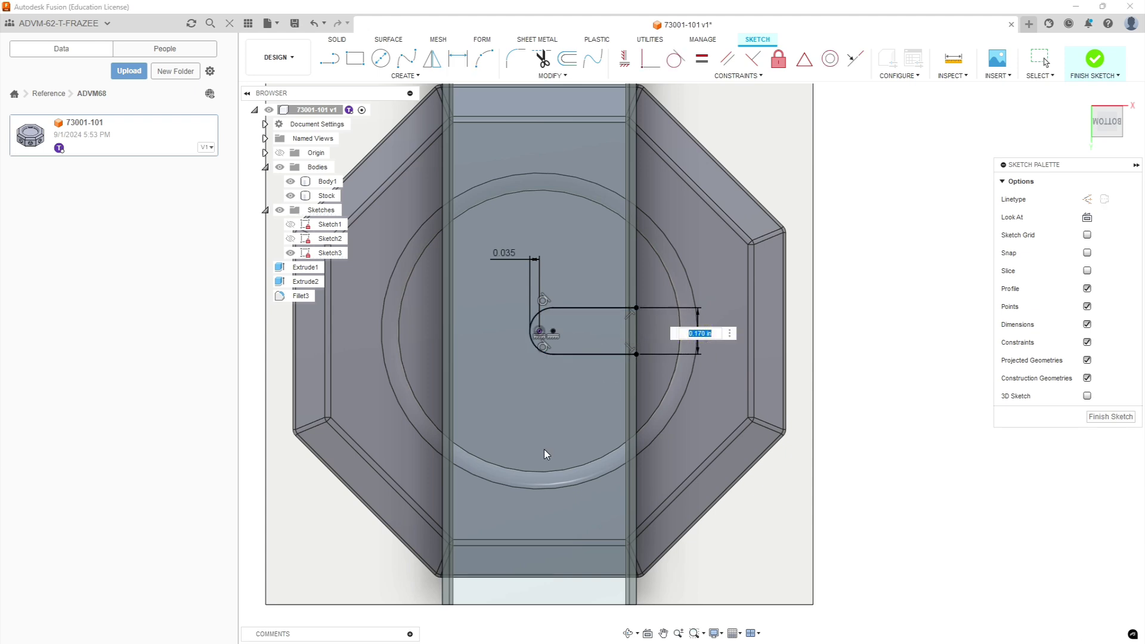
{"action": "type", "text": ".265"}
{"action": "key", "text": "Return"}
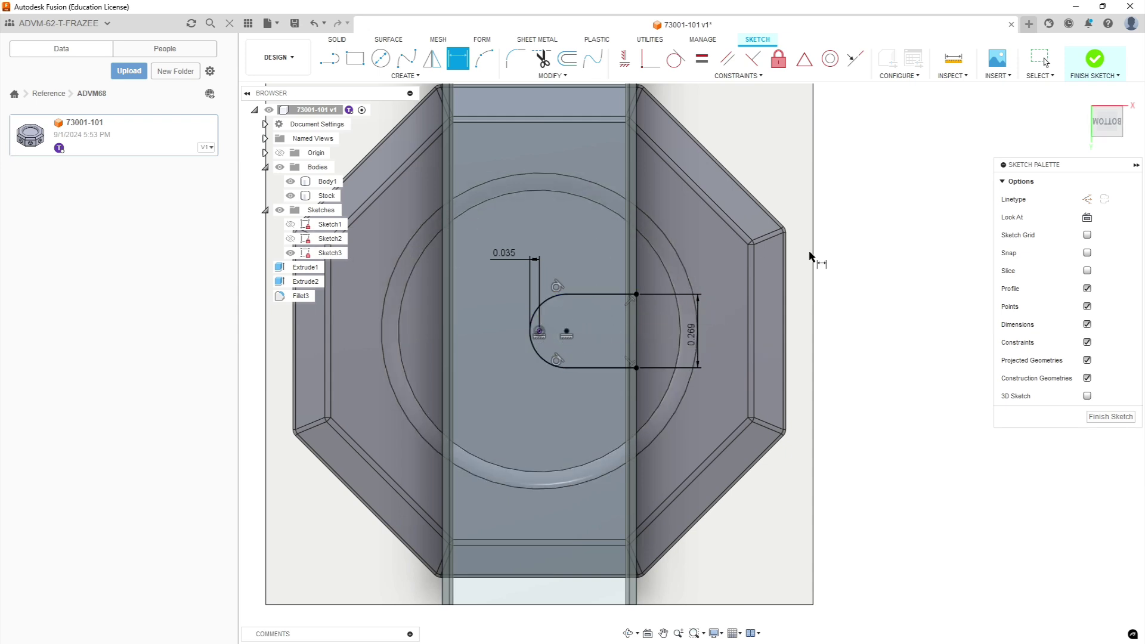
{"action": "left_click", "coordinate": [1123, 416]}
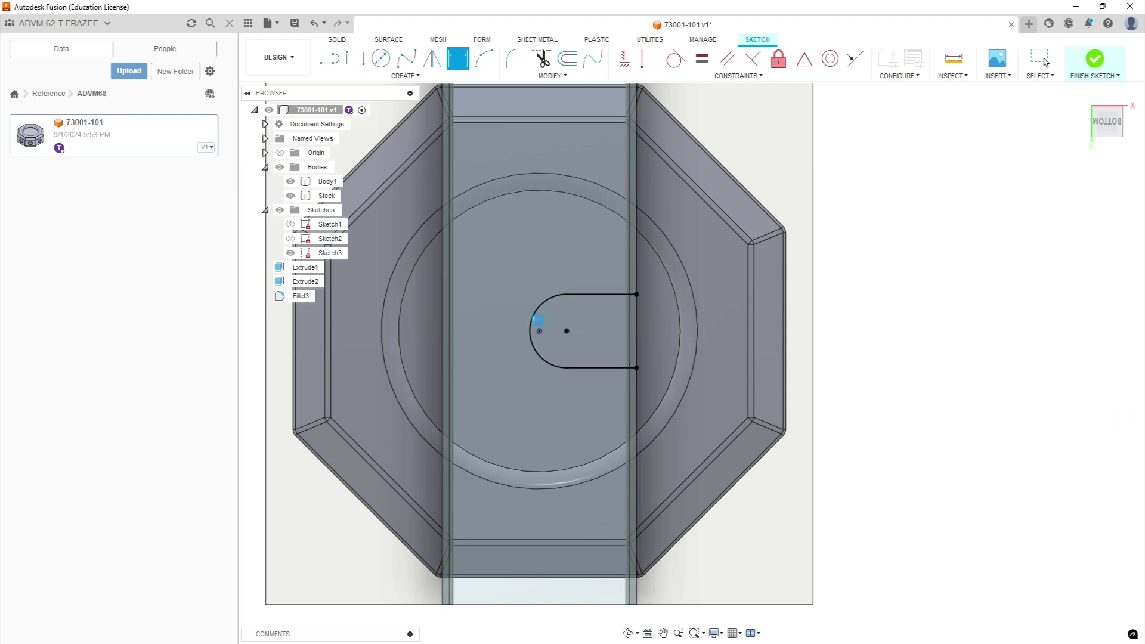
{"action": "left_click", "coordinate": [382, 132]}
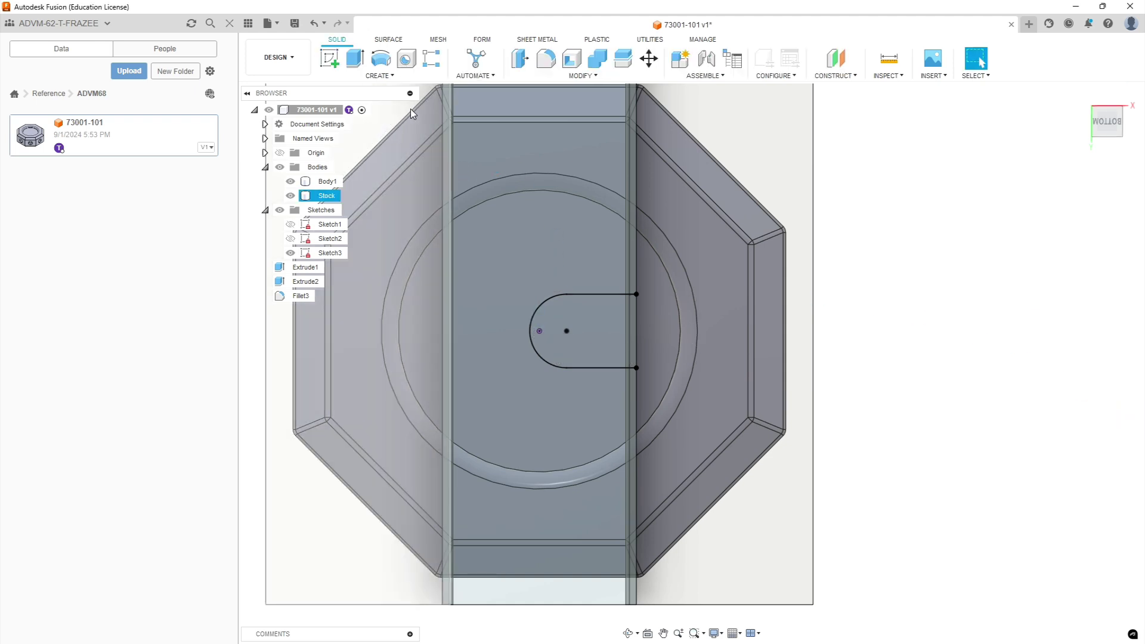
Extrude the slot profile as a cut, with extent To Object, down to the stock's shoulder face beside the dovetail.
{"action": "left_click", "coordinate": [355, 58]}
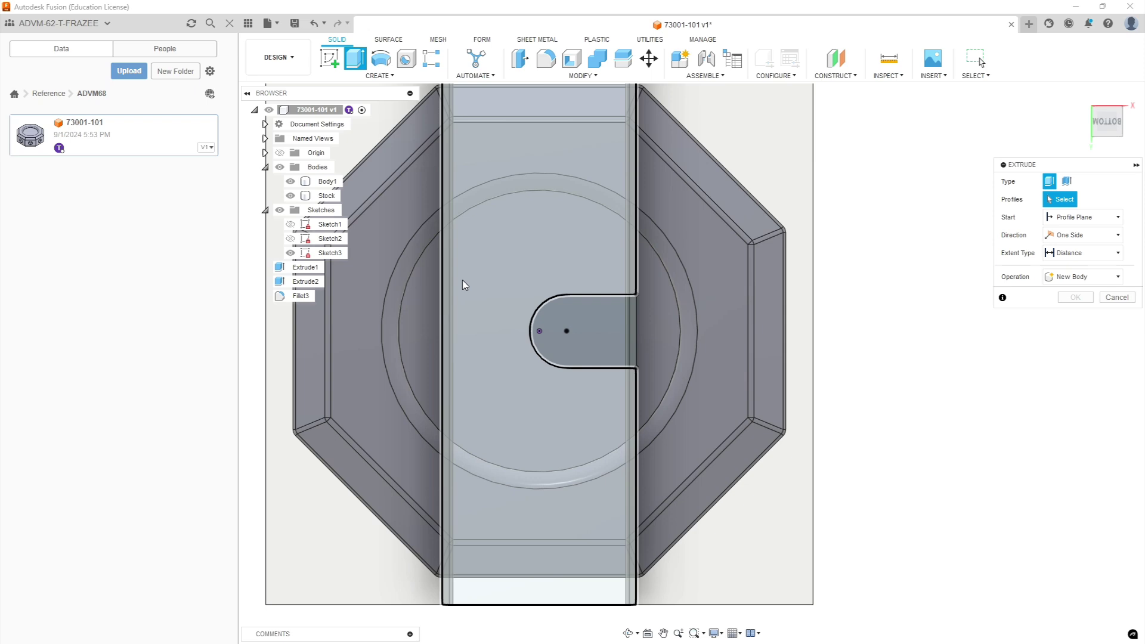
{"action": "left_click", "coordinate": [608, 317]}
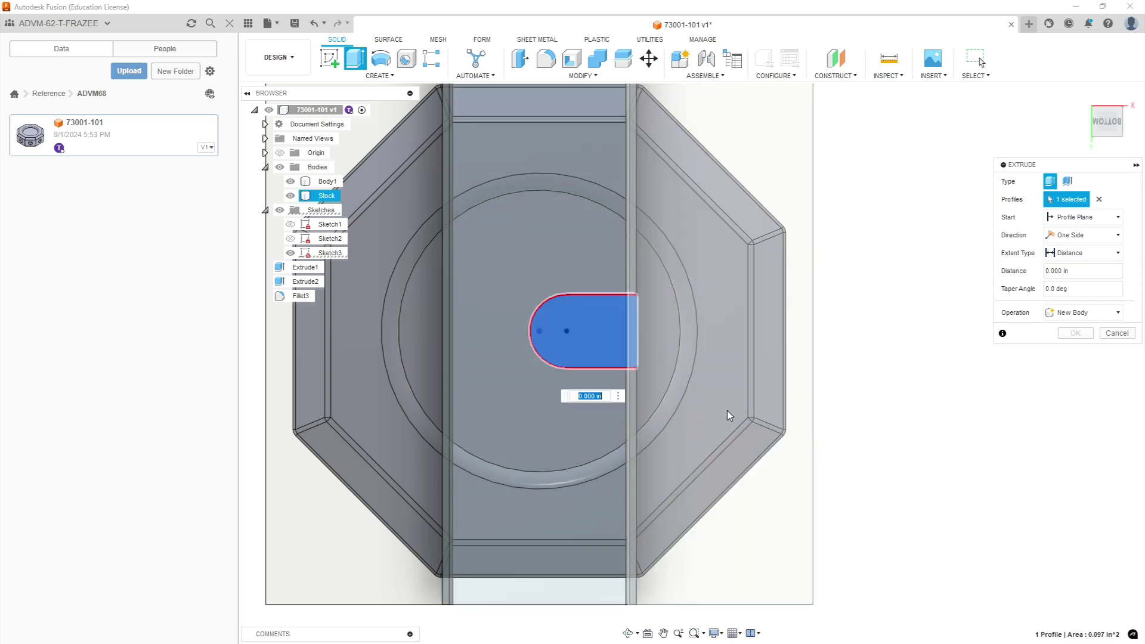
{"action": "middle_click_drag", "start_coordinate": [904, 485], "coordinate": [870, 429], "text": "shift"}
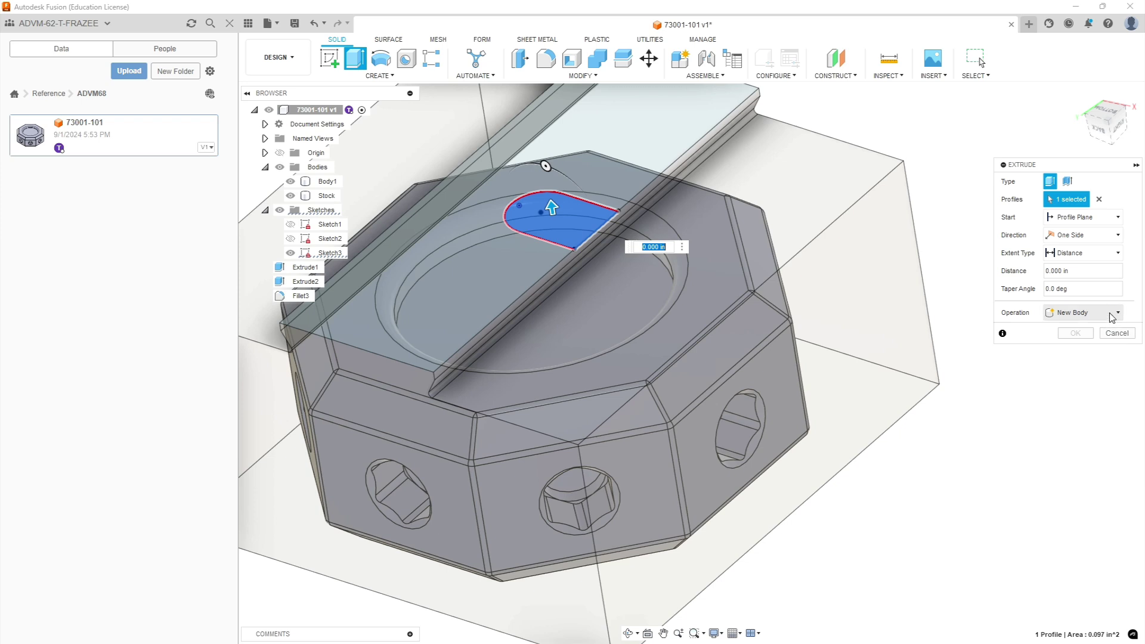
{"action": "left_click", "coordinate": [1112, 314]}
{"action": "left_click", "coordinate": [1067, 334]}
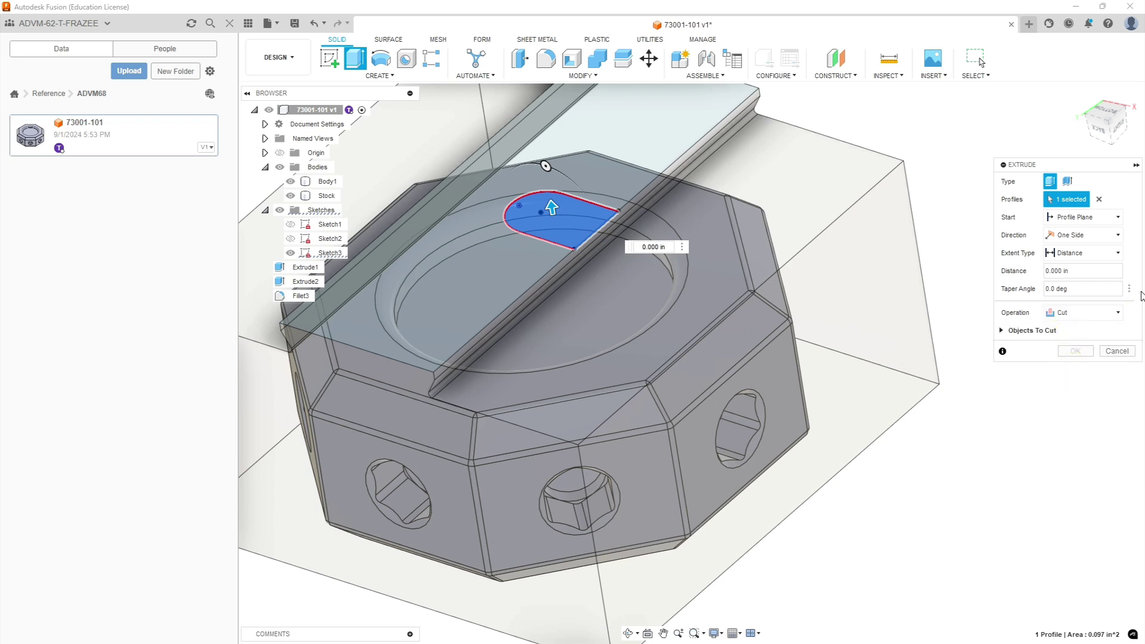
{"action": "left_click", "coordinate": [1116, 255]}
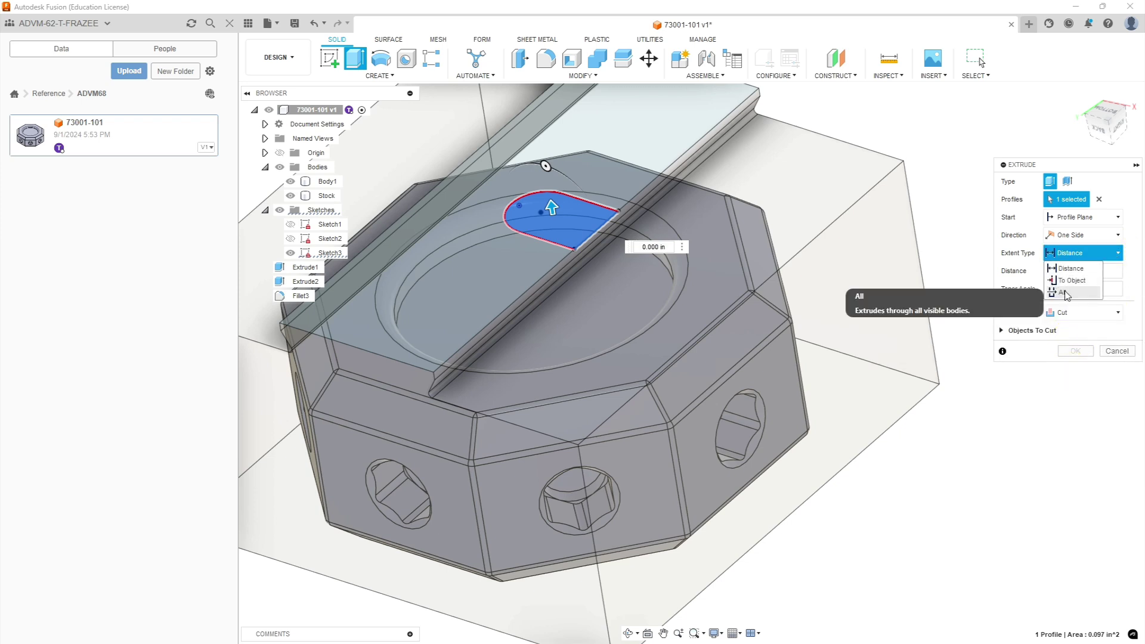
{"action": "left_click", "coordinate": [1065, 272]}
{"action": "left_click", "coordinate": [804, 184]}
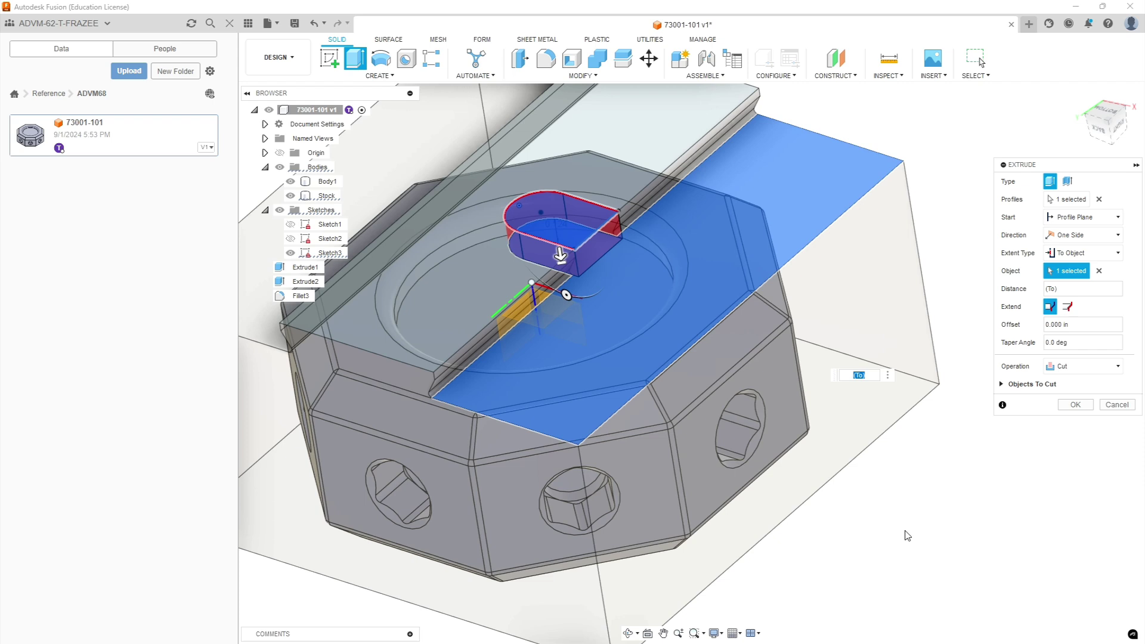
{"action": "left_click", "coordinate": [1074, 405]}
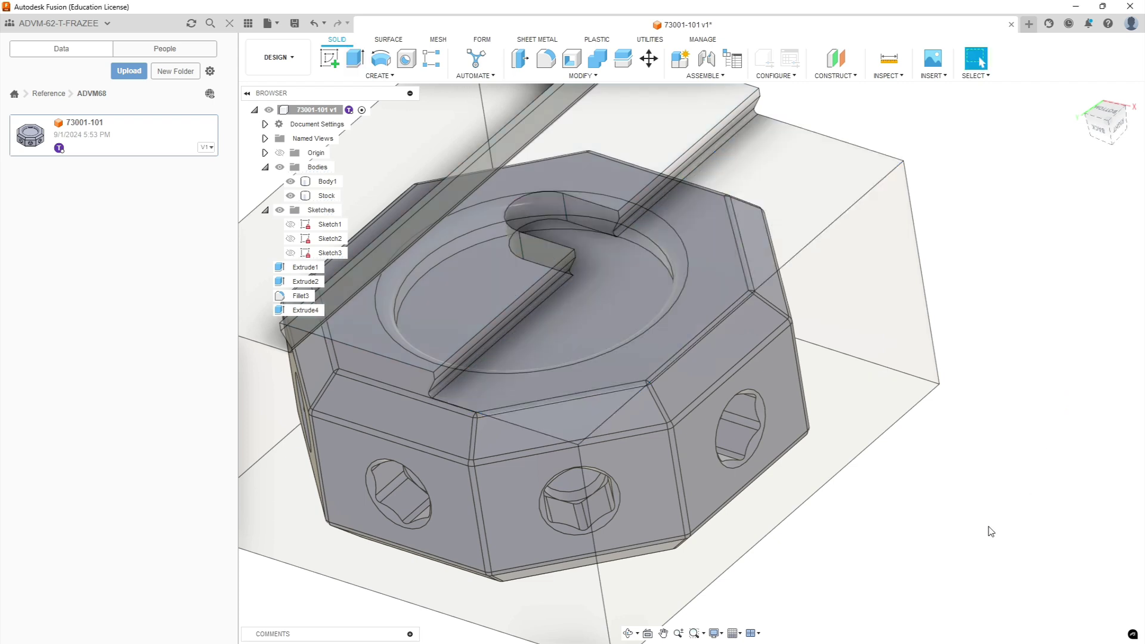
Examine the slotted dovetail on the stock body, compare it with the 0.75-inch preparation drawing, and minimize the drawing.
{"action": "scroll", "coordinate": [955, 475], "scroll_direction": "down", "scroll_amount": 6}
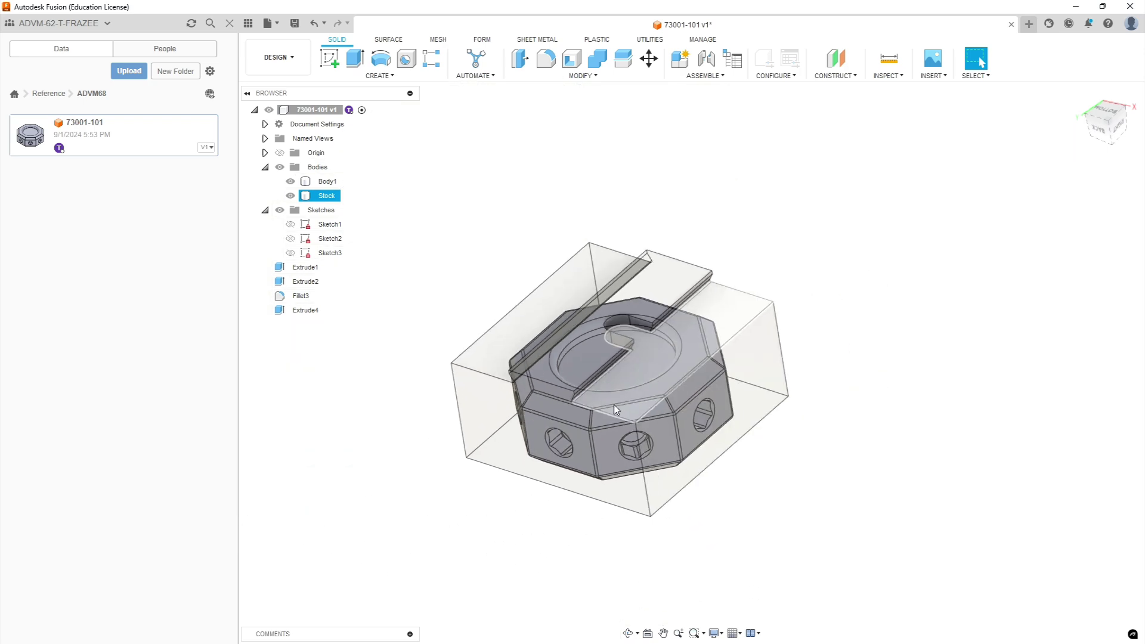
{"action": "scroll", "coordinate": [652, 385], "scroll_direction": "up", "scroll_amount": 2}
{"action": "middle_click_drag", "start_coordinate": [651, 385], "coordinate": [706, 501], "text": "shift"}
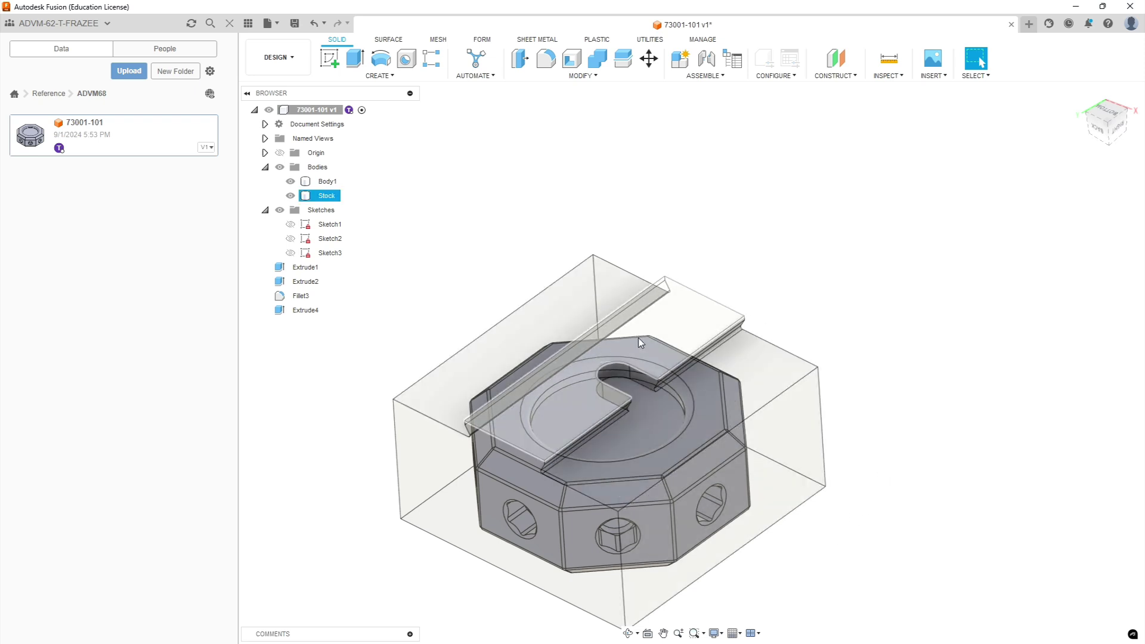
{"action": "left_click", "coordinate": [832, 430]}
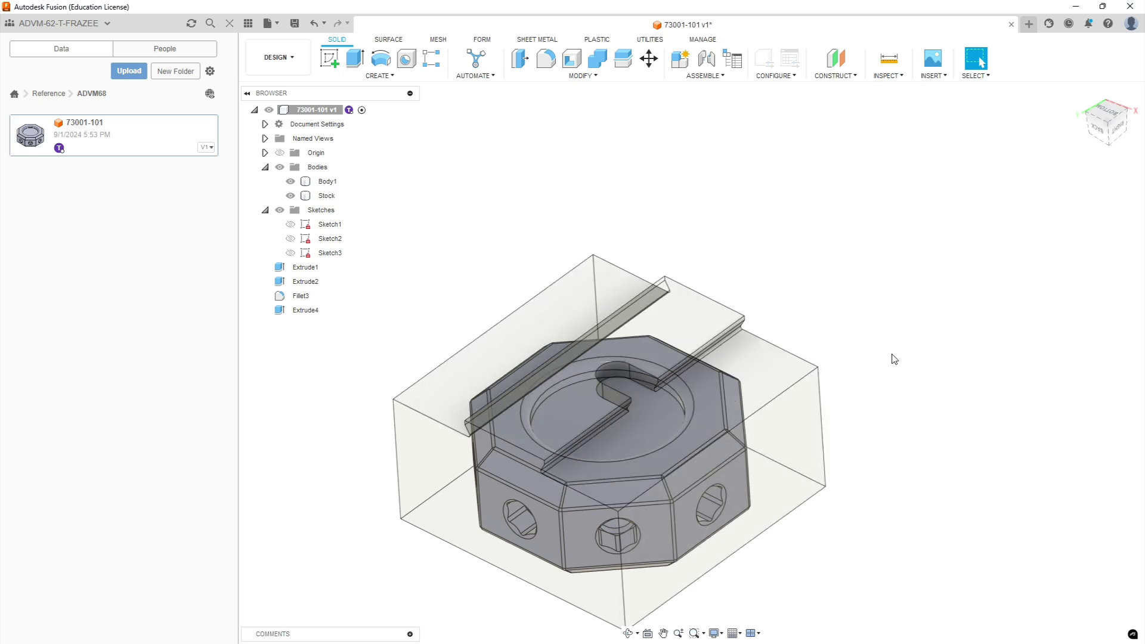
{"action": "left_click", "coordinate": [743, 368]}
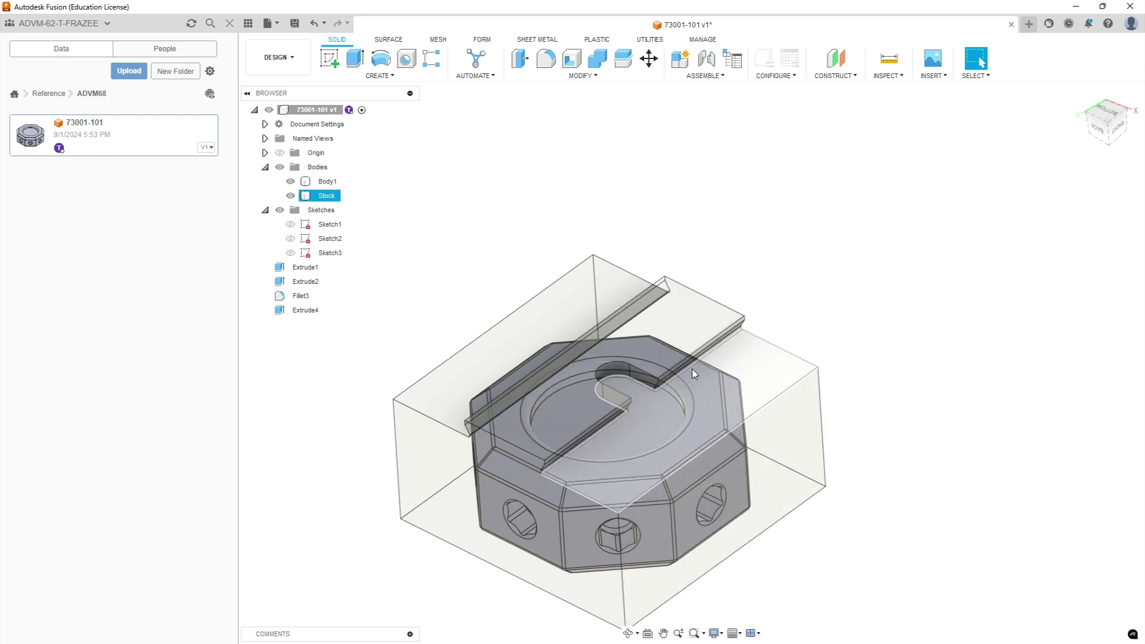
{"action": "left_click", "coordinate": [842, 383]}
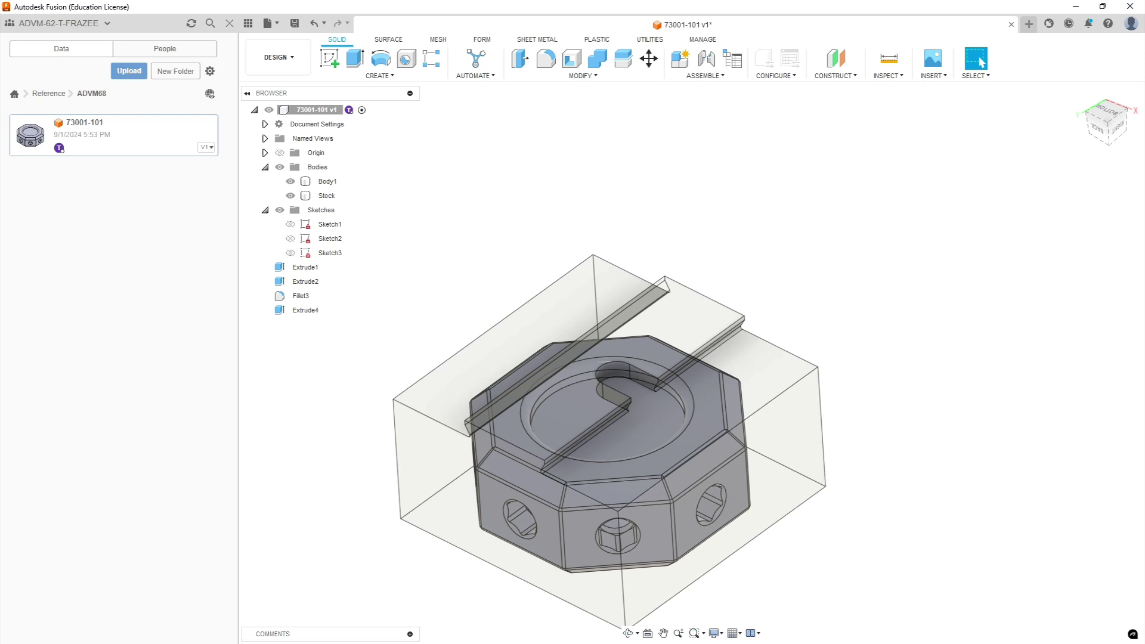
{"action": "key", "text": "alt+Tab"}
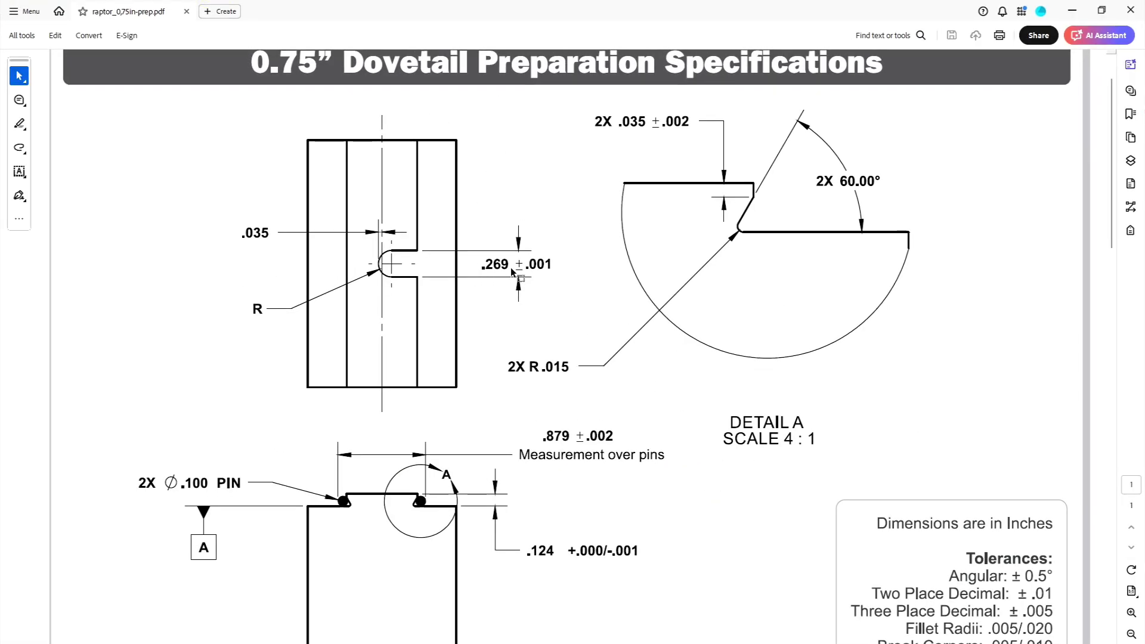
{"action": "left_click", "coordinate": [1072, 11]}
{"action": "left_click", "coordinate": [755, 383]}
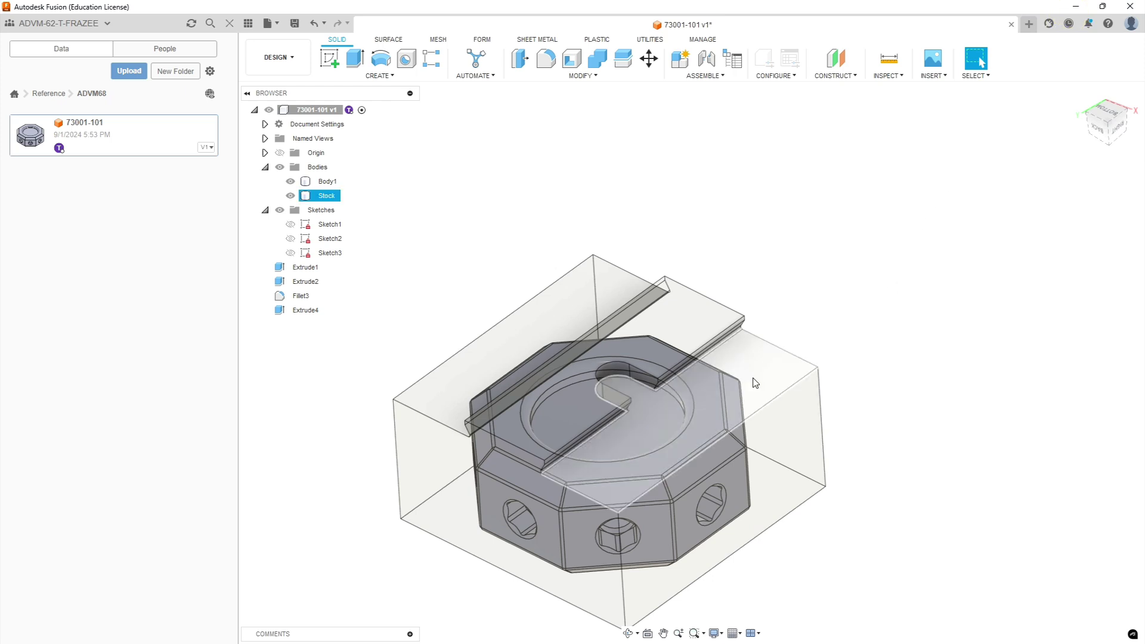
{"action": "left_click", "coordinate": [923, 361]}
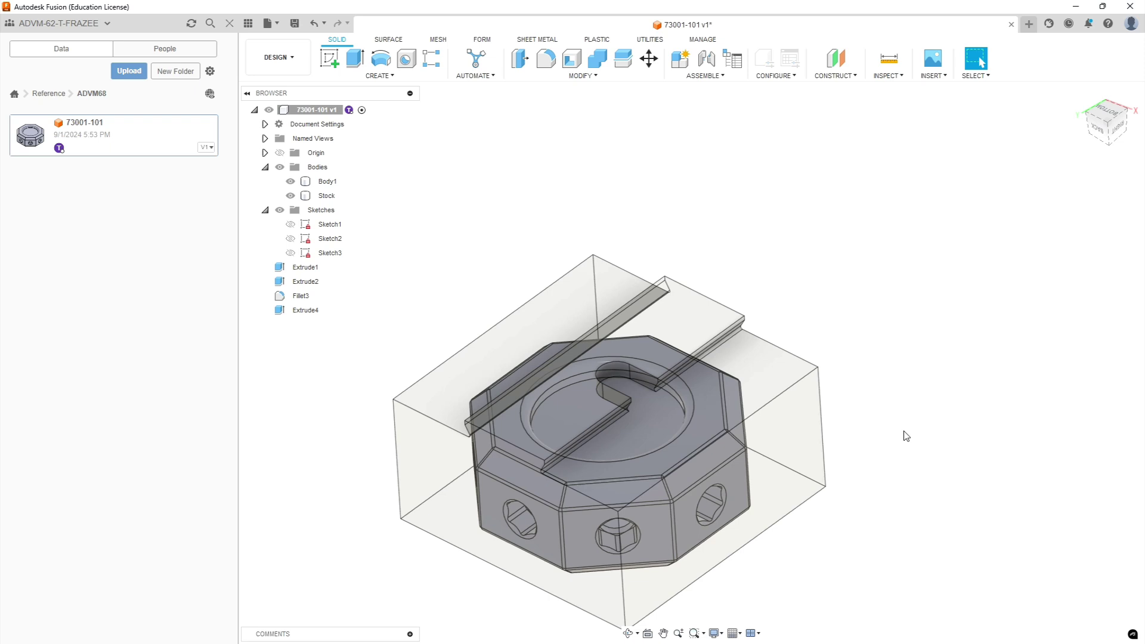
{"action": "left_click", "coordinate": [764, 288]}
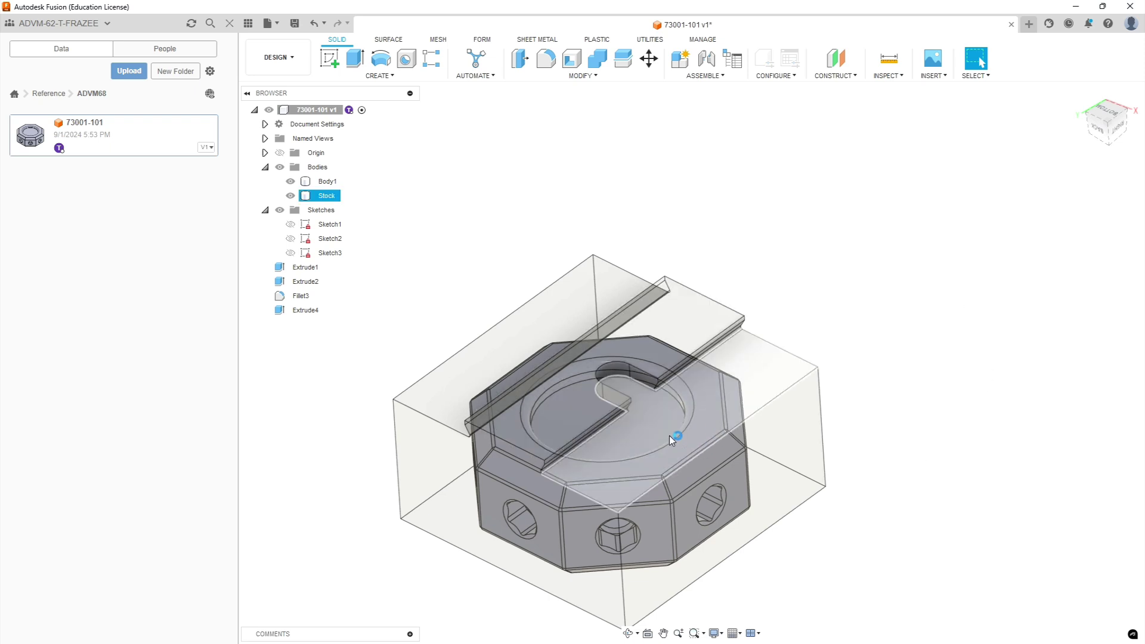
{"action": "left_click", "coordinate": [953, 450]}
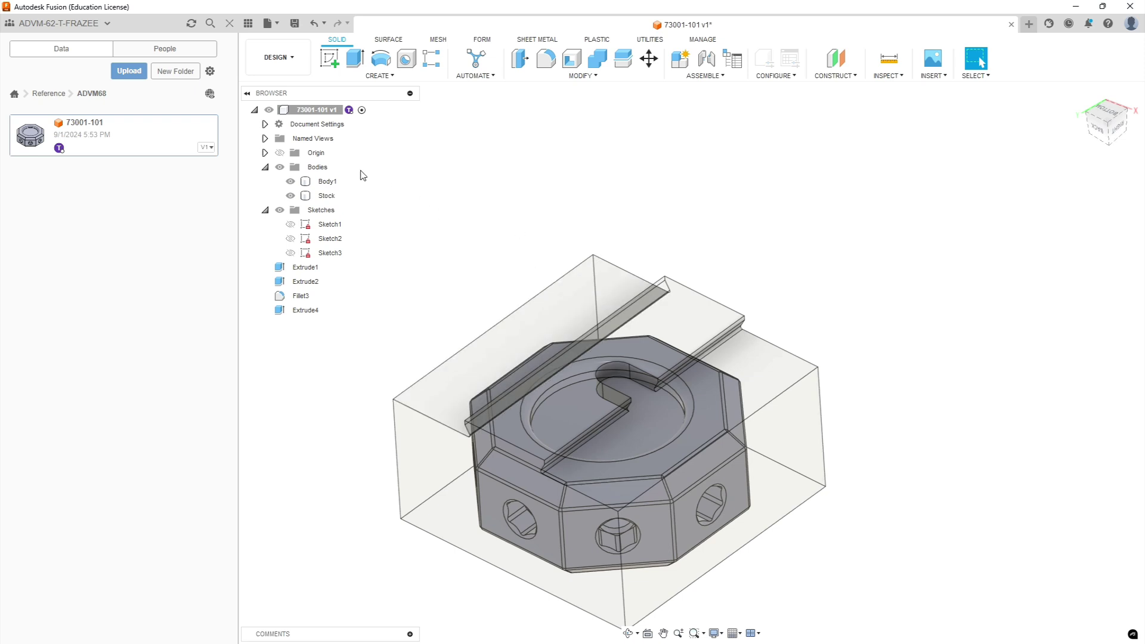
Rename Body1 to 73001-101.
{"action": "left_click", "coordinate": [329, 184]}
{"action": "double_click", "coordinate": [329, 182]}
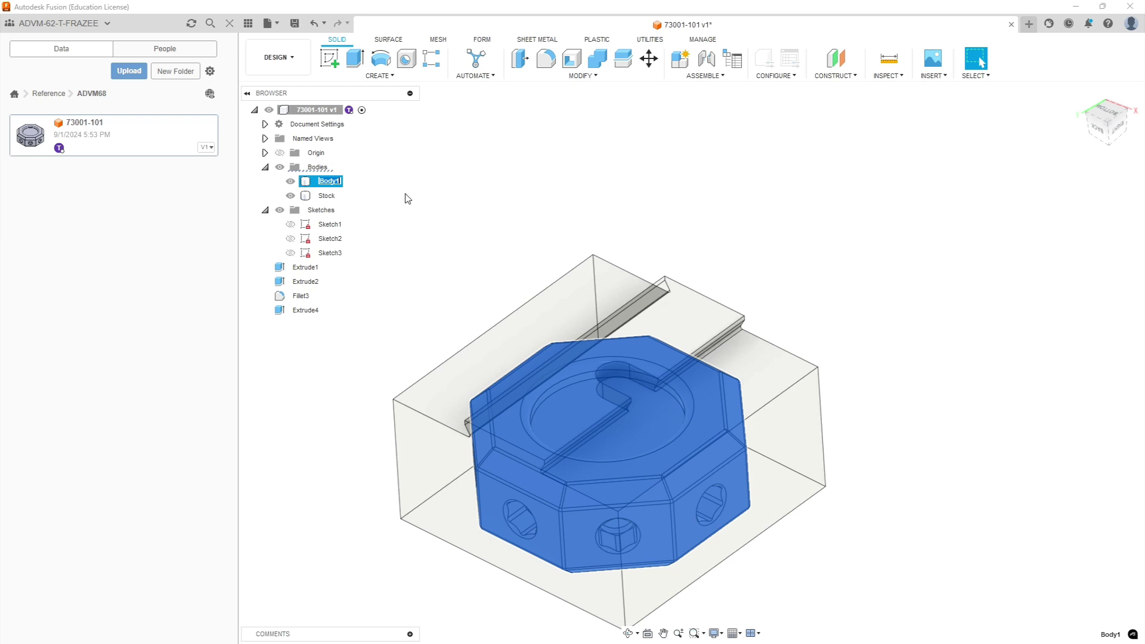
{"action": "type", "text": "73001-101"}
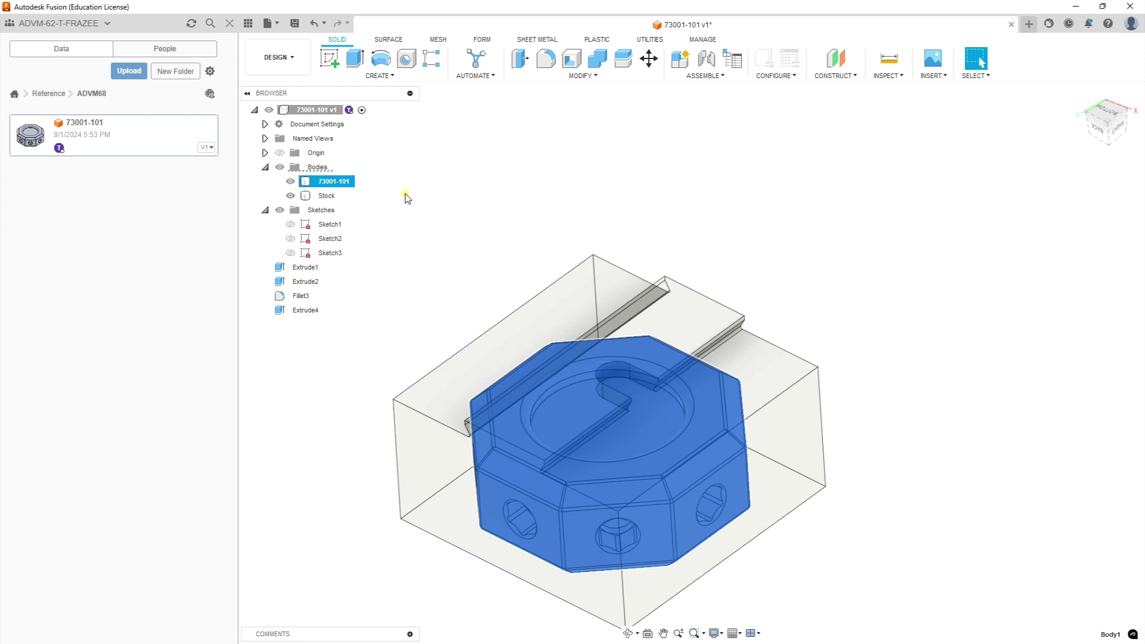
{"action": "left_click", "coordinate": [405, 197]}
Save the design with the finished stock and dovetail.
{"action": "left_click", "coordinate": [470, 349]}
{"action": "middle_click_drag", "start_coordinate": [502, 351], "coordinate": [524, 240], "text": "shift"}
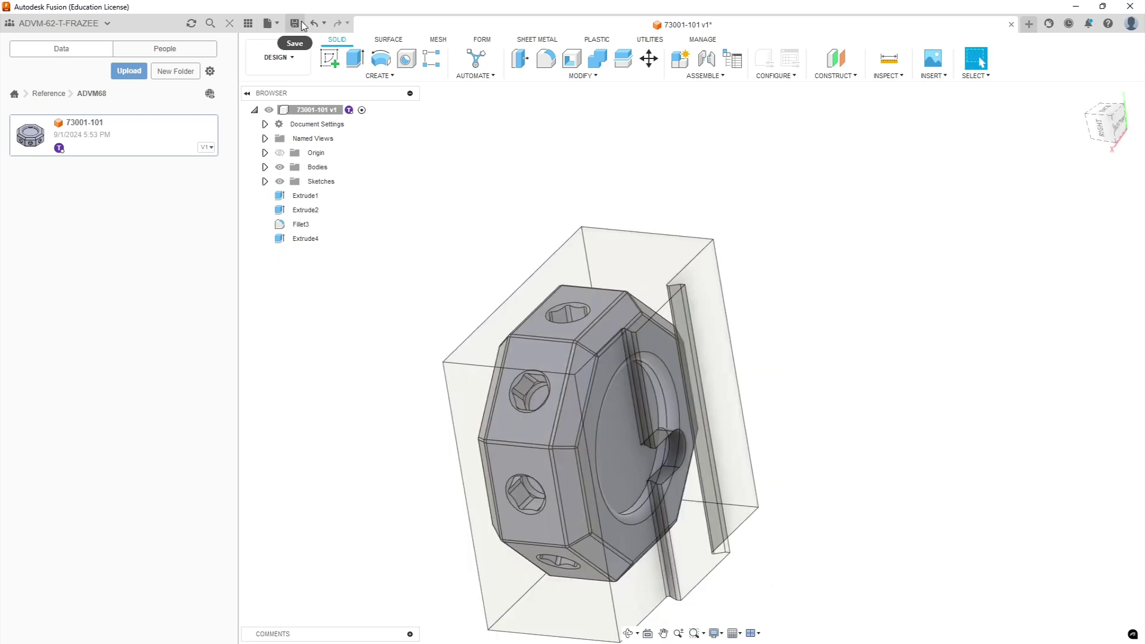
{"action": "left_click", "coordinate": [303, 25]}
{"action": "left_click", "coordinate": [568, 350]}
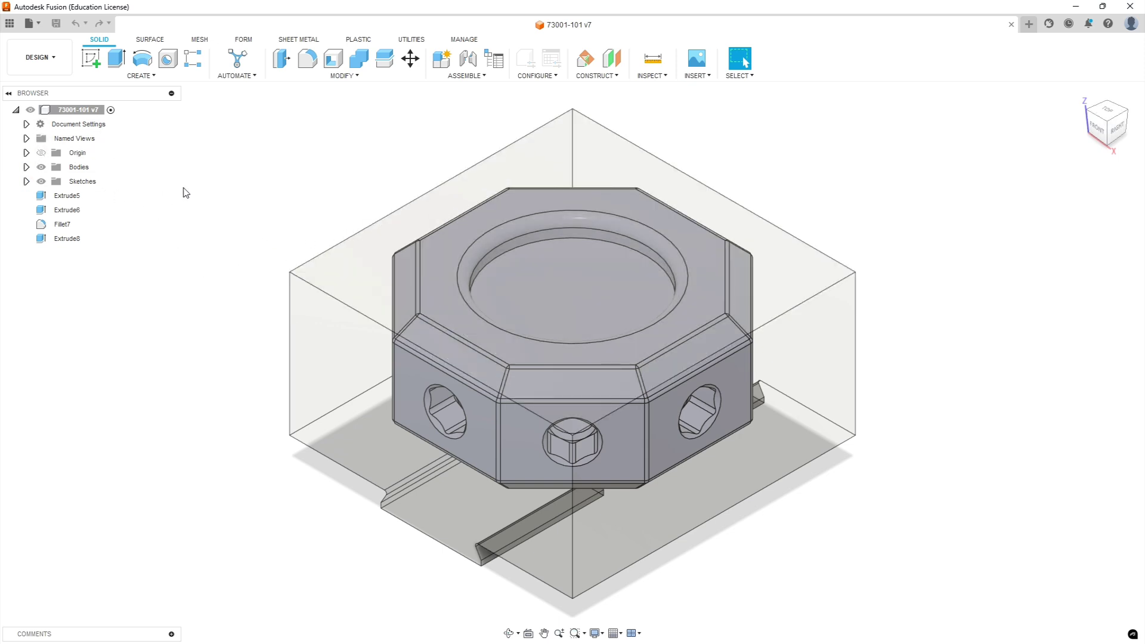
Check the separate part and stock bodies by hiding the Stock body and showing it again.
{"action": "left_click", "coordinate": [27, 167]}
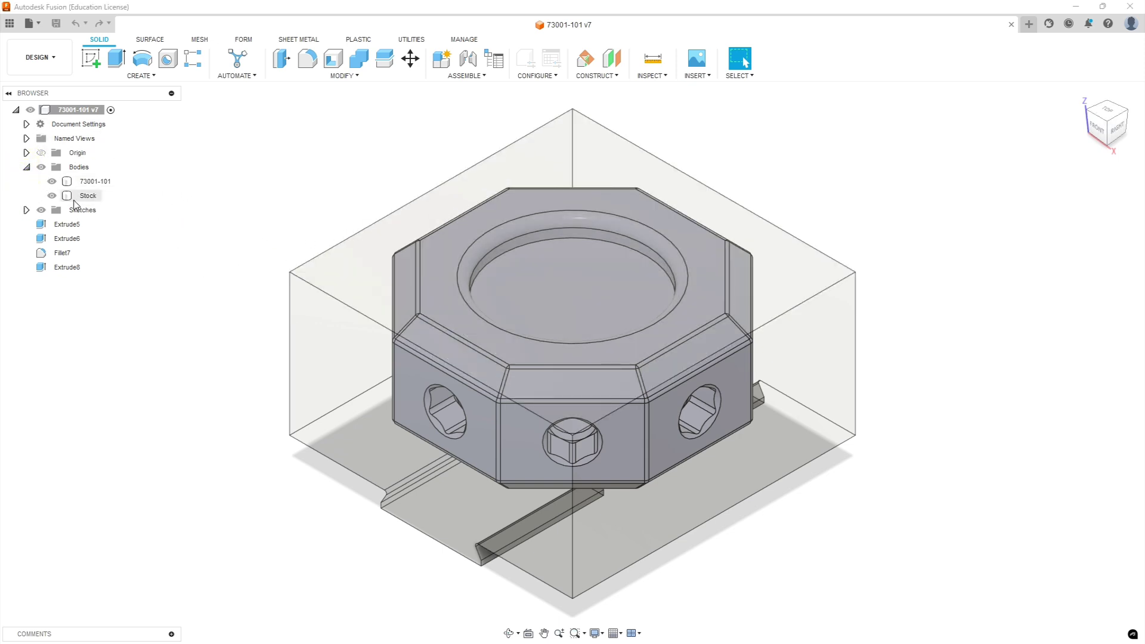
{"action": "left_click", "coordinate": [51, 196]}
{"action": "left_click", "coordinate": [52, 196]}
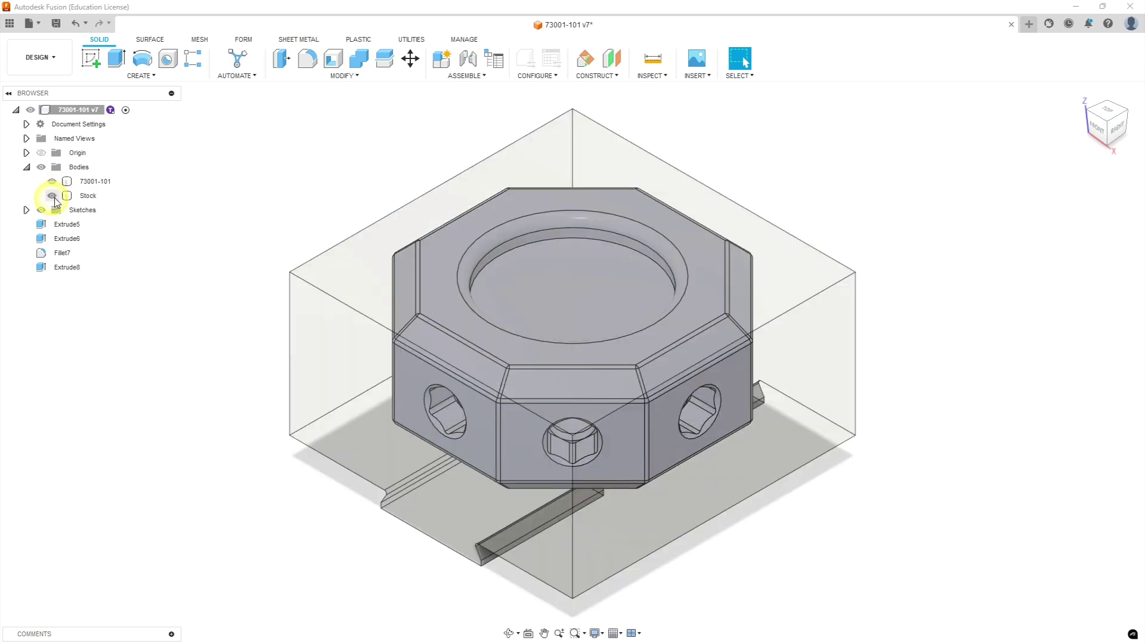
{"action": "left_click", "coordinate": [26, 168]}
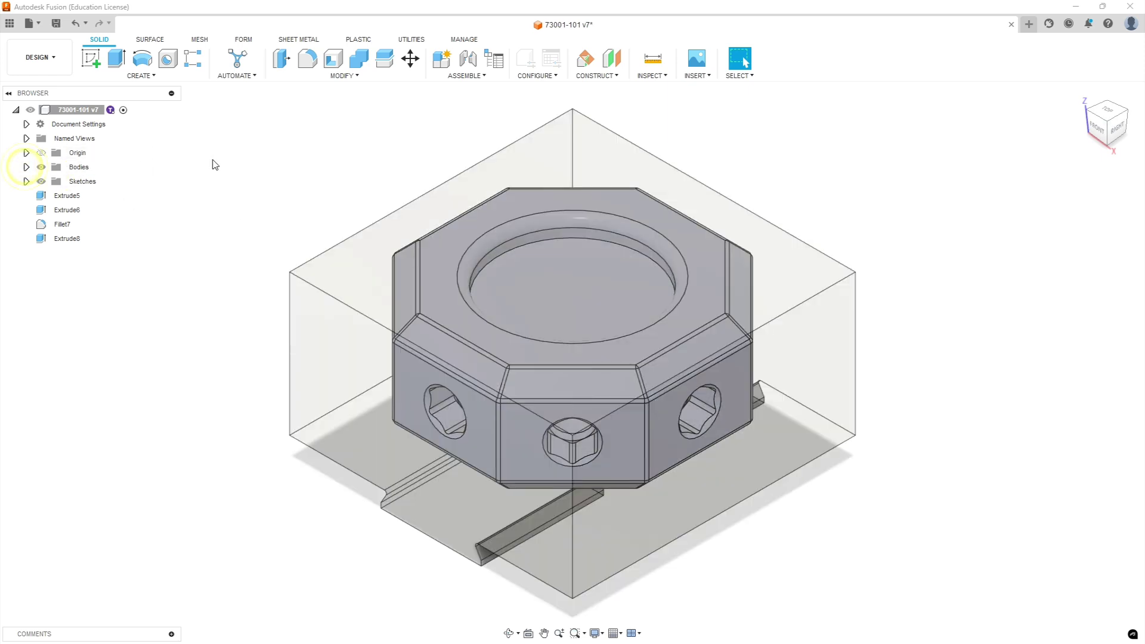
Switch to the Manufacture workspace.
{"action": "left_click", "coordinate": [53, 58]}
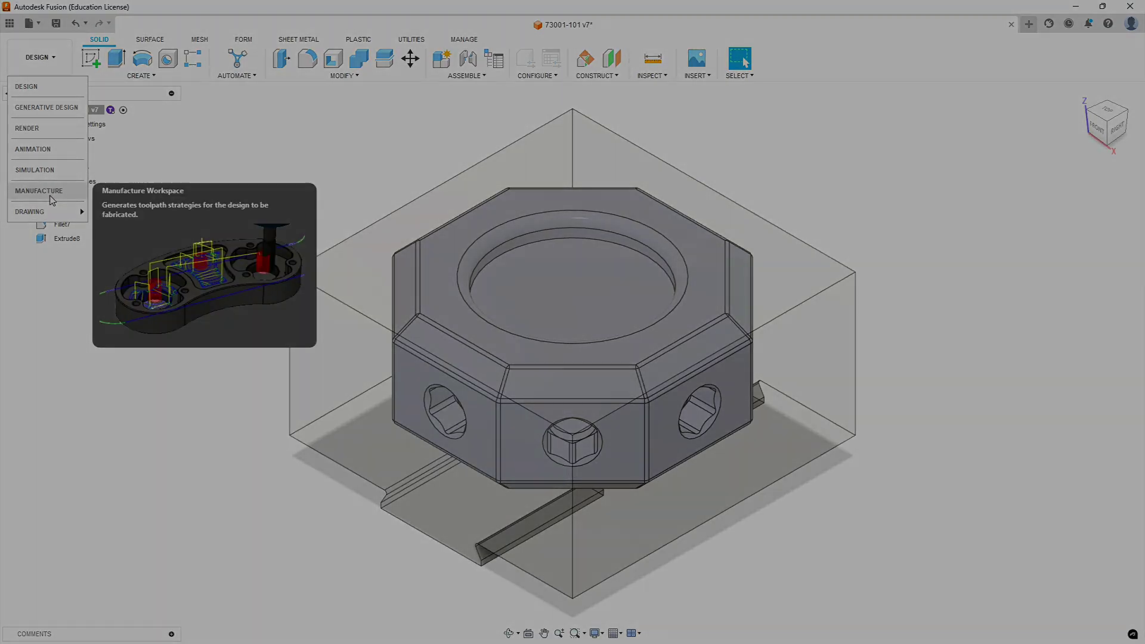
{"action": "left_click", "coordinate": [47, 192]}
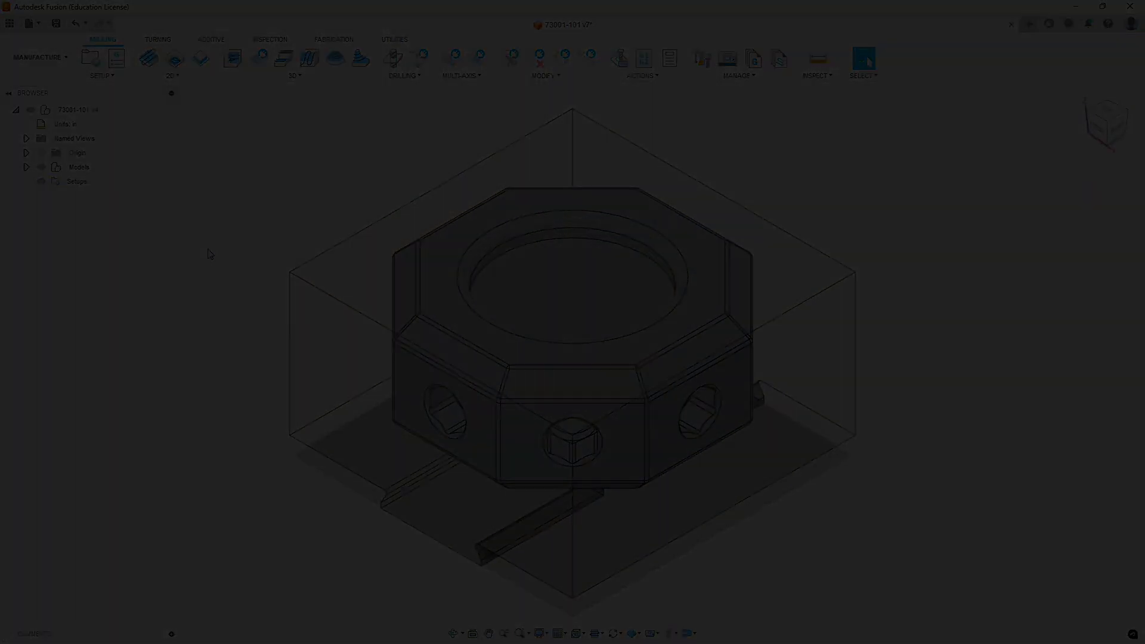